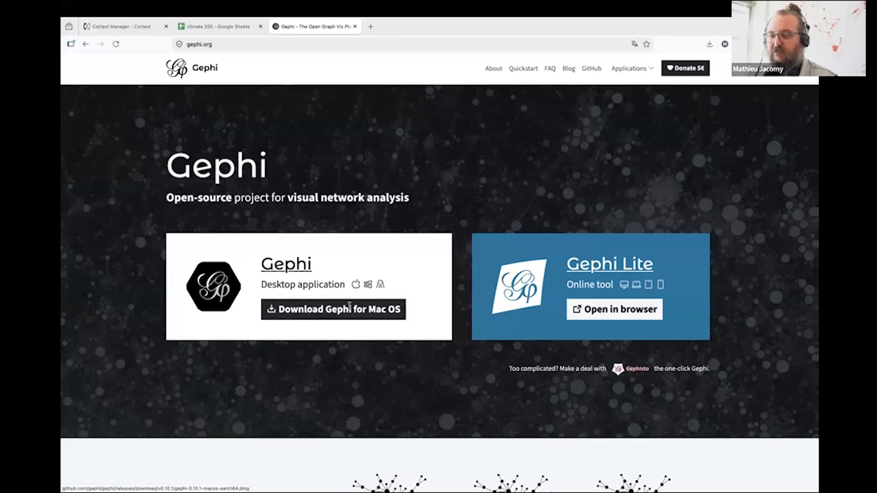
Check the download options for the Gephi desktop application, and return to the Gephi home page.
left_click(298, 265)
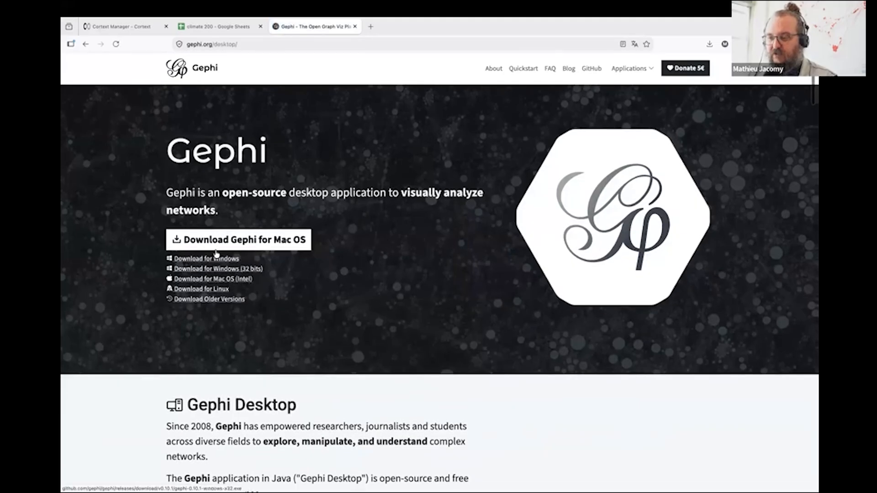
scroll(307, 303, "down", 2)
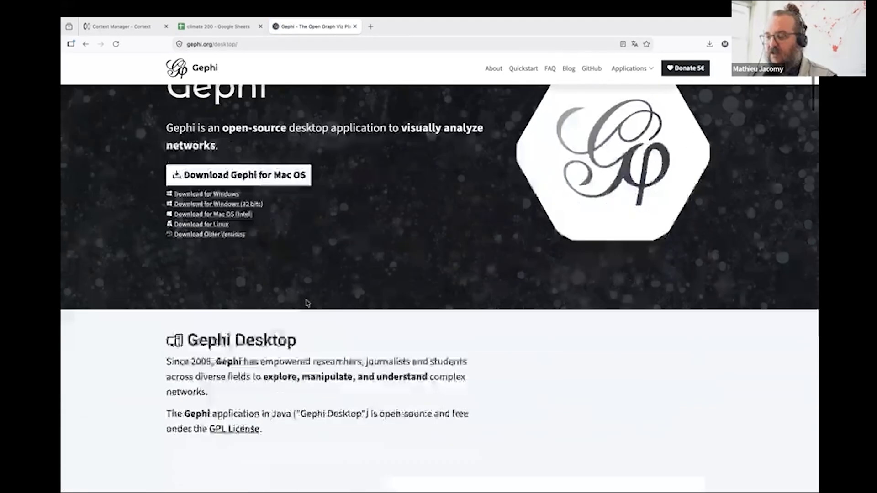
scroll(307, 302, "up", 3)
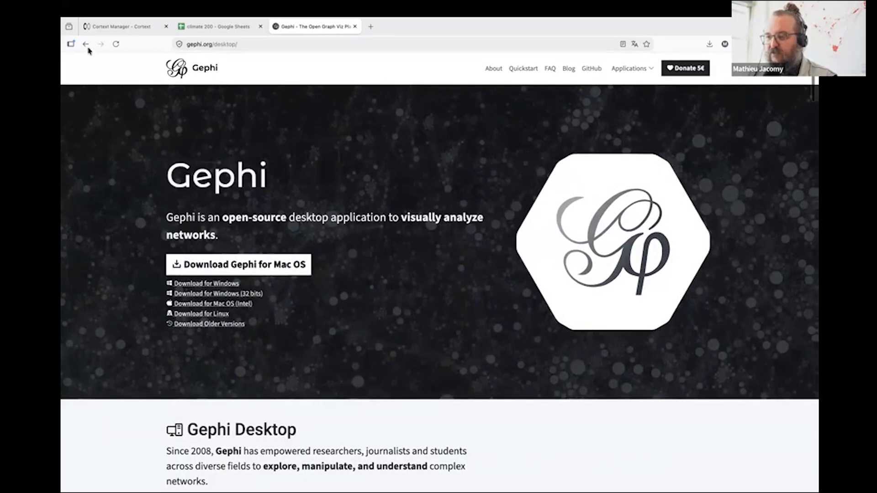
left_click(86, 45)
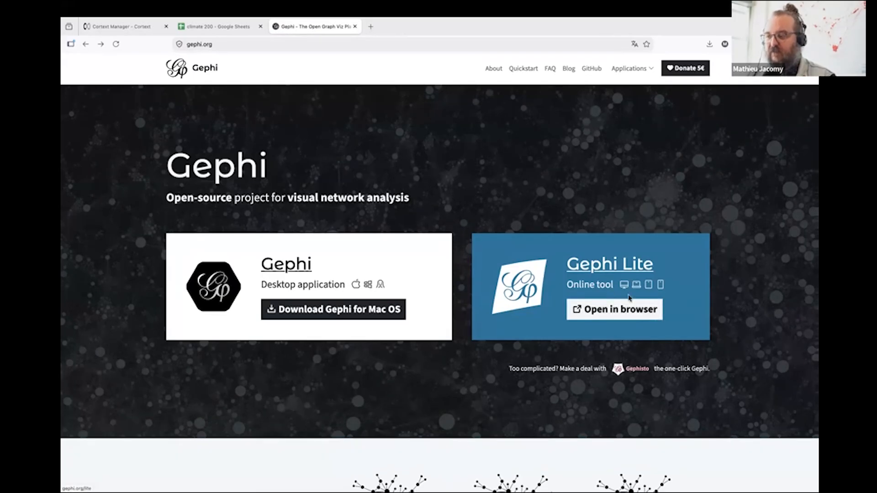
Open Gephi Lite in the browser and view the Les Miserables.gexf graph.
left_click(612, 319)
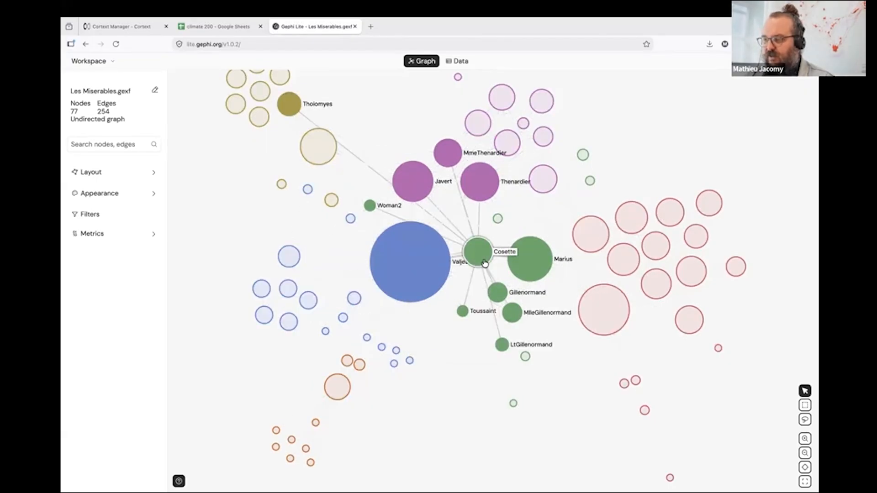
left_click_drag(523, 373, 472, 366)
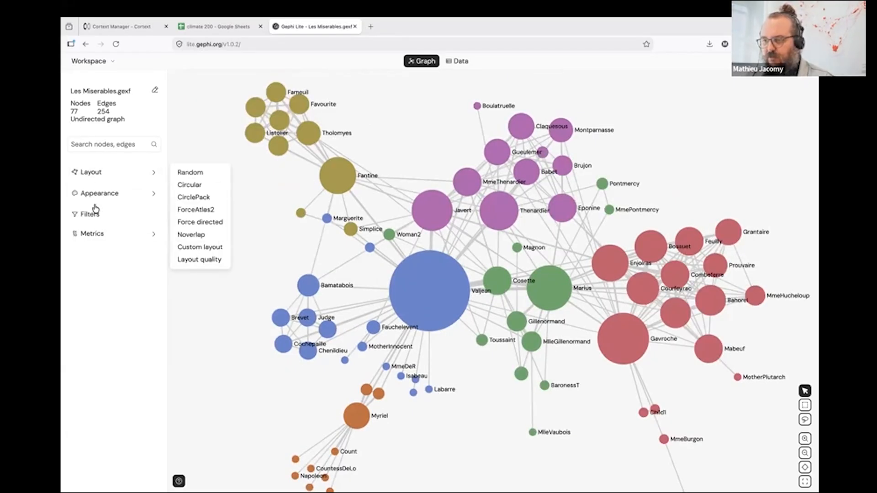
Look at the table of nodes behind the network, and return to the graph view.
left_click(459, 61)
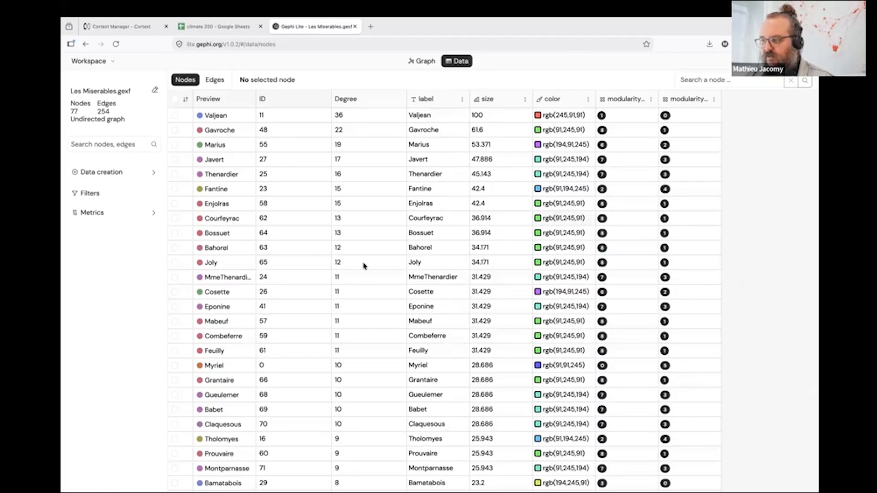
left_click(424, 67)
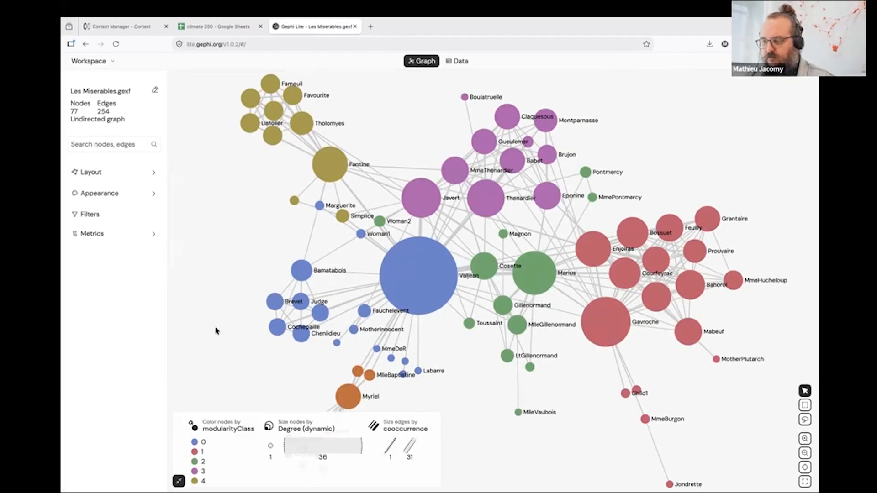
Inspect the attributes of the Valjean node in the graph, and close its details.
left_click_drag(216, 331, 242, 299)
mouse_move(110, 172)
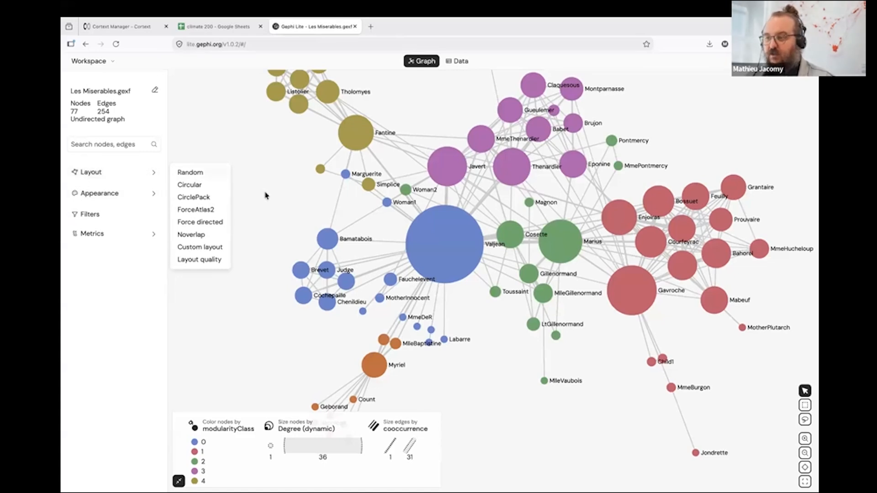
left_click(455, 250)
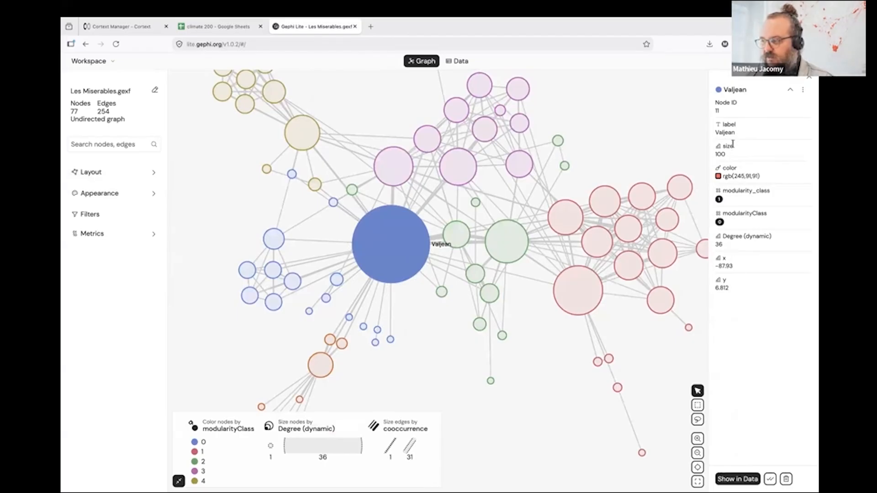
left_click(809, 76)
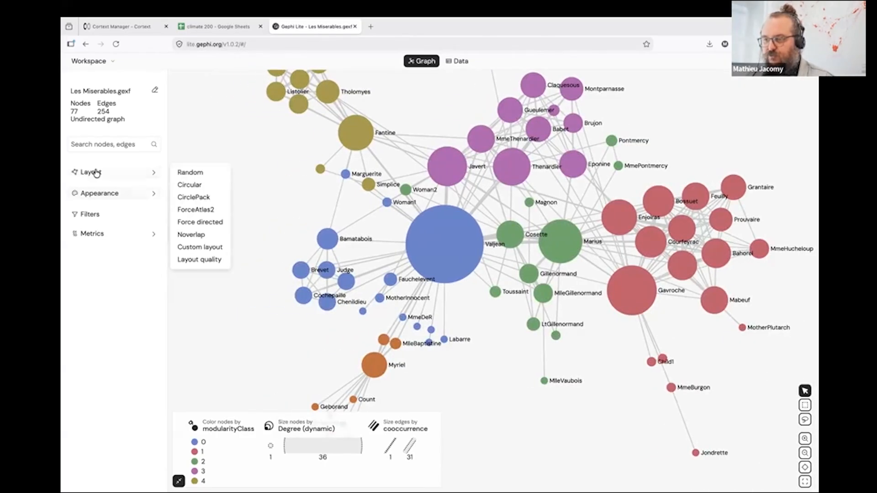
Apply the Random layout to the graph with center 0.5 and scale 1000.
left_click(190, 173)
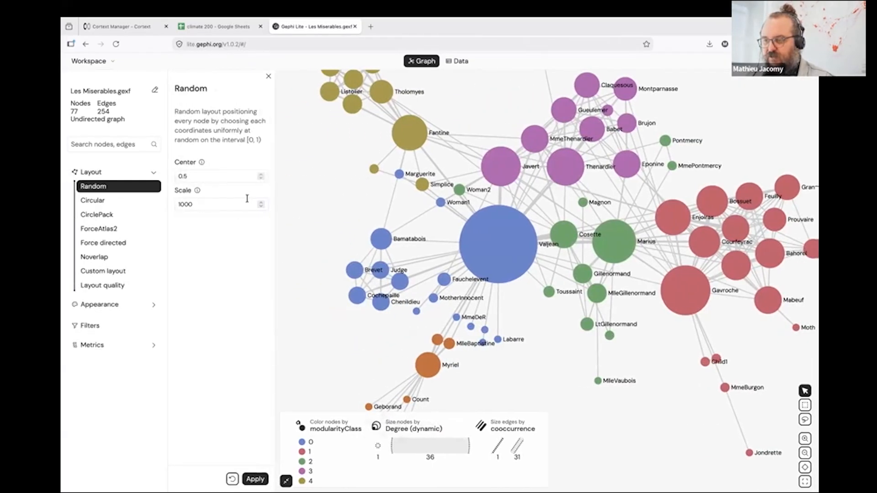
left_click(249, 481)
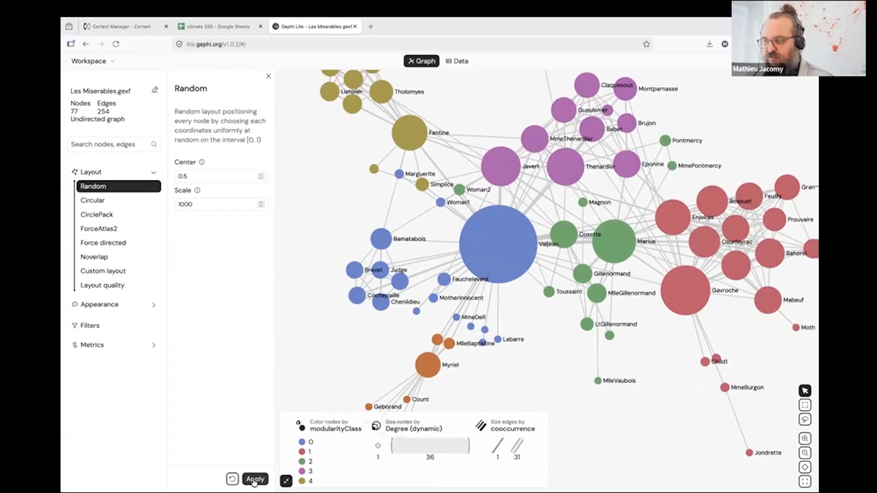
Color the nodes with a constant color instead of by modularityClass.
mouse_move(92, 306)
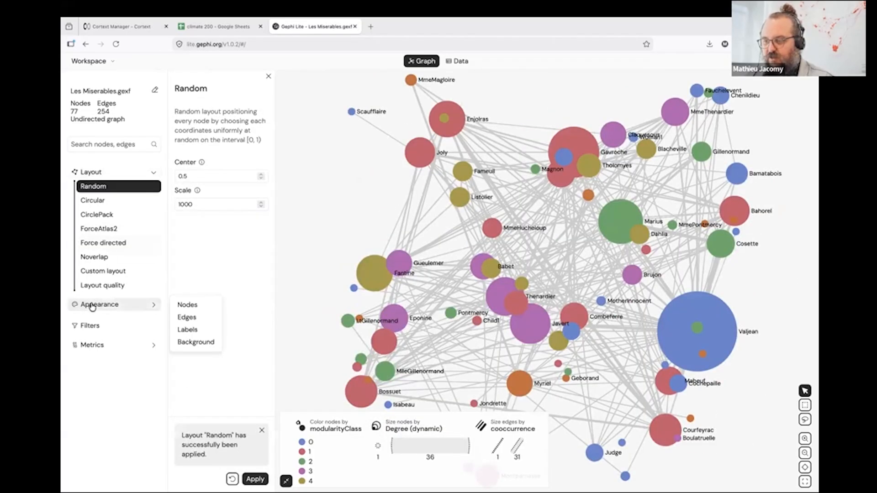
left_click(93, 305)
left_click(97, 318)
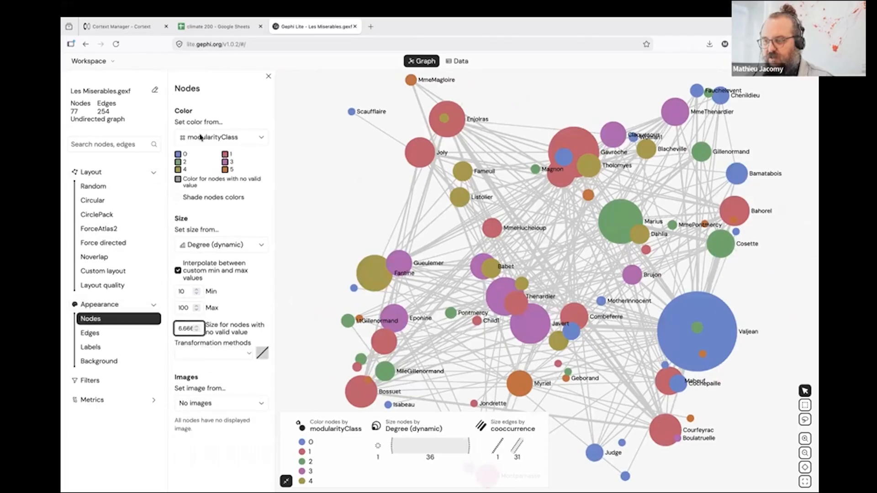
left_click(224, 139)
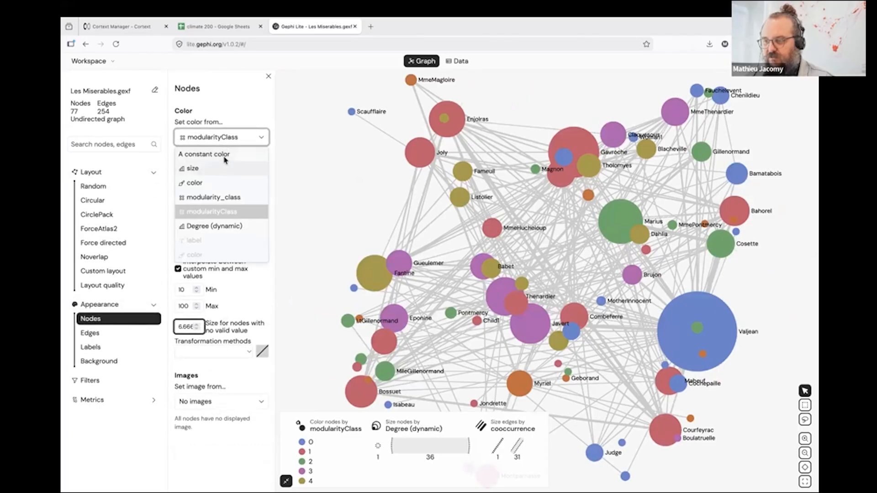
left_click(225, 158)
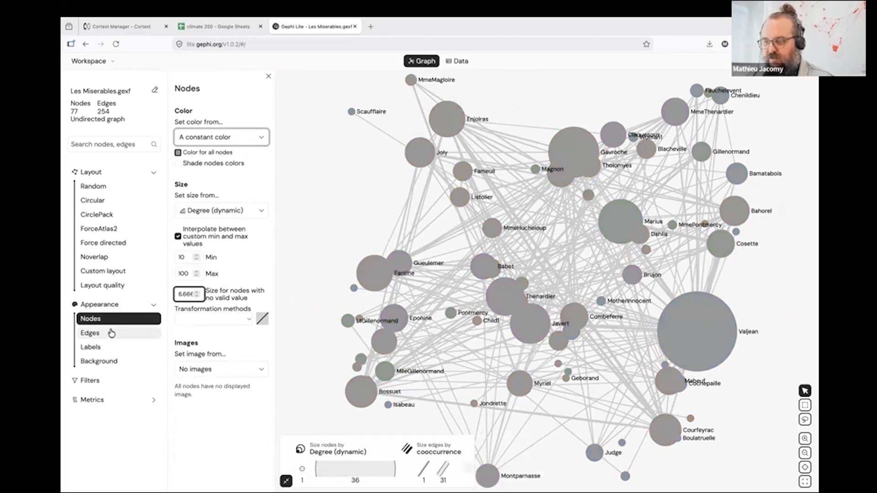
Give all nodes a constant size of 20, and close the node appearance settings.
left_click(197, 213)
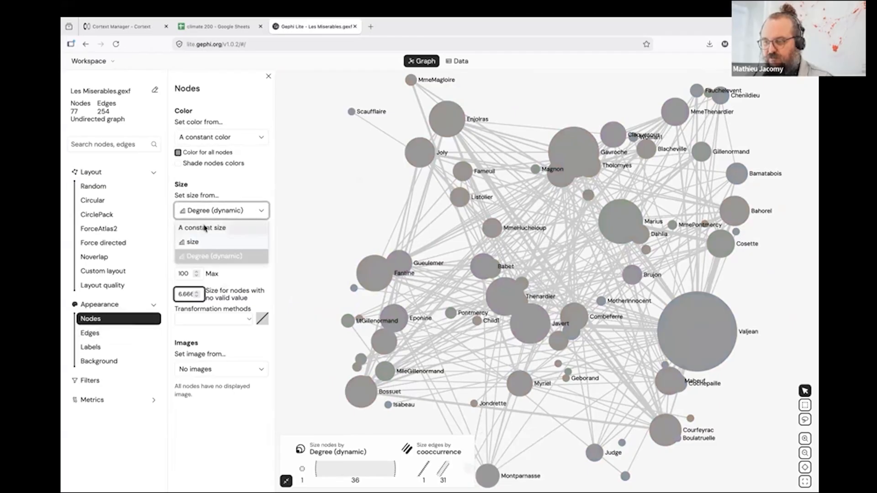
left_click(205, 228)
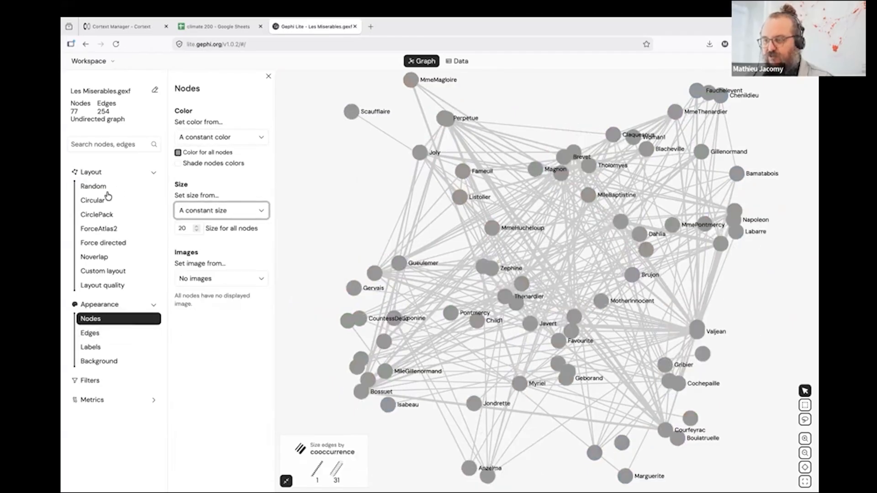
left_click(91, 172)
left_click(94, 193)
mouse_move(333, 224)
left_mouse_down()
mouse_move(297, 229)
mouse_move(335, 238)
mouse_move(338, 224)
left_mouse_up()
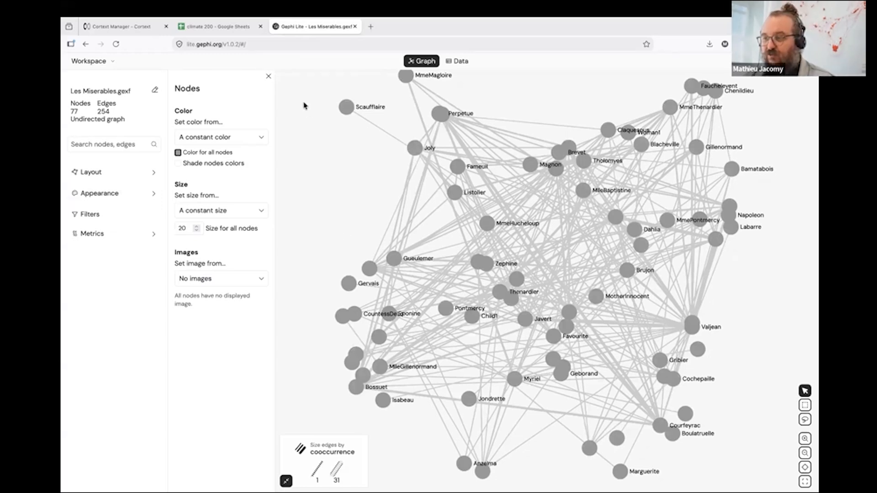
left_click(268, 76)
Run the ForceAtlas2 layout with automatically guessed settings until the clusters separate, and stop it.
left_click(76, 180)
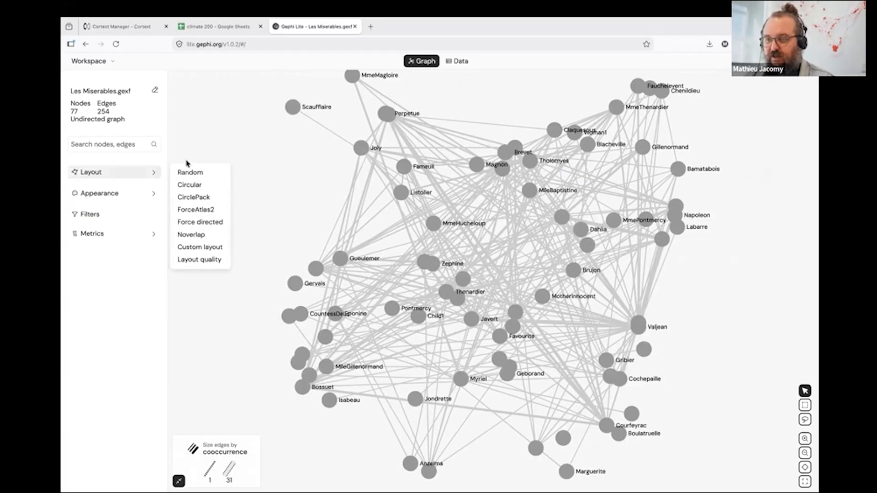
left_click(205, 214)
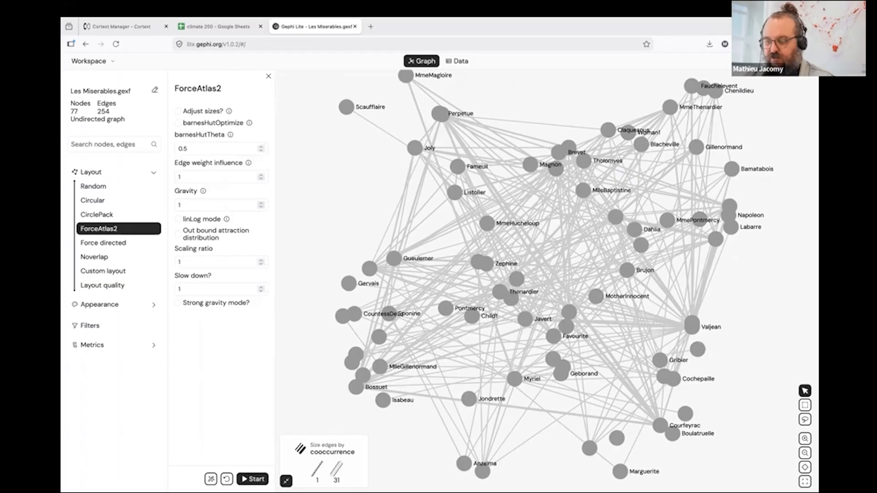
left_click(211, 480)
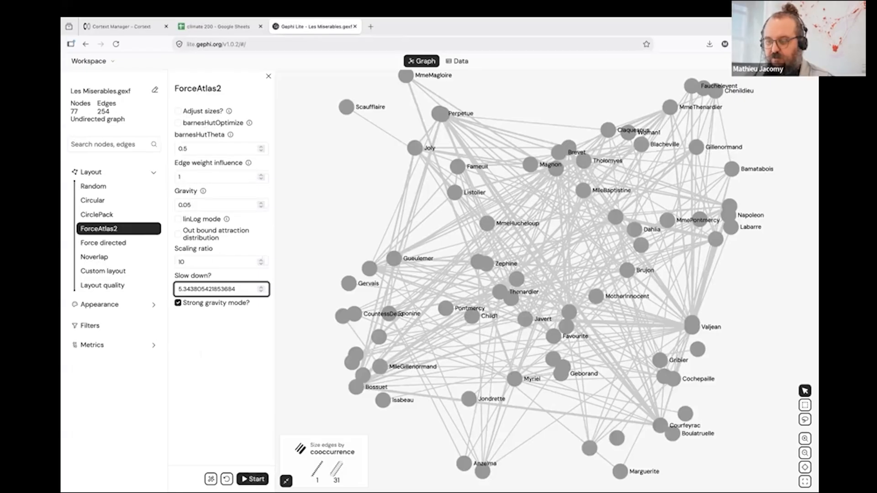
left_click(263, 478)
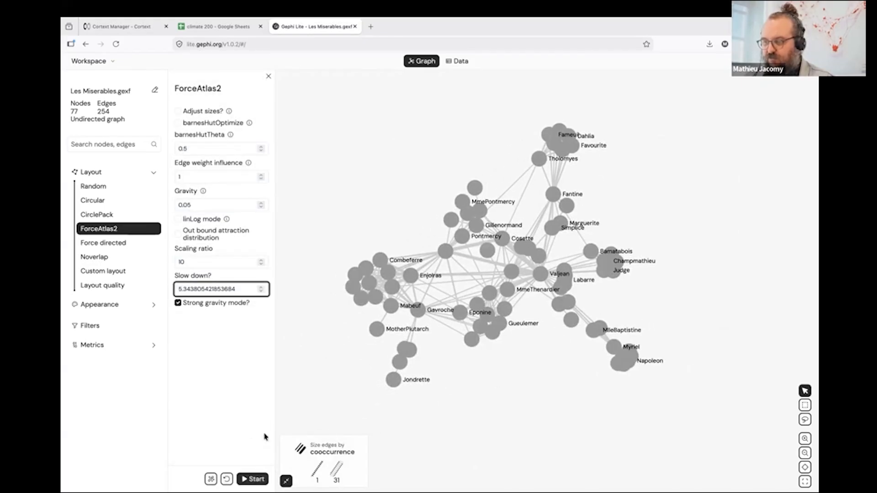
left_click(256, 480)
left_click(255, 480)
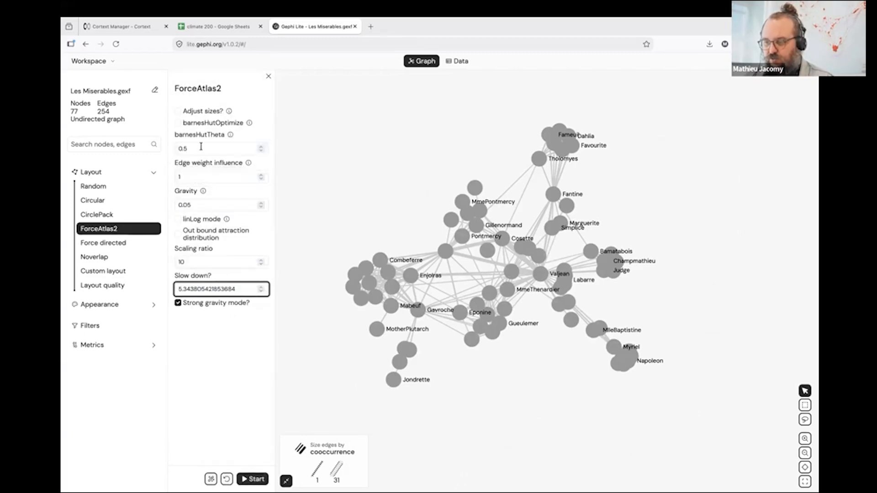
Set the ForceAtlas2 scaling ratio to 100 and rerun the layout to spread the nodes further apart.
left_click(215, 263)
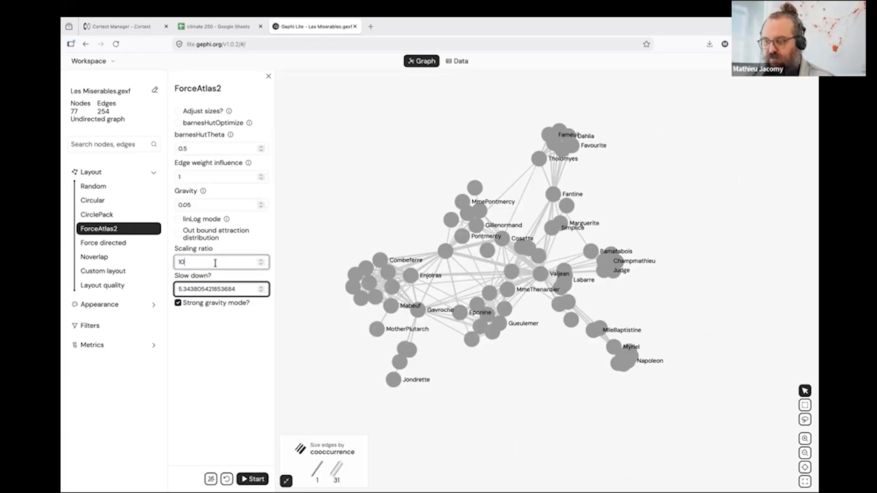
left_click(230, 362)
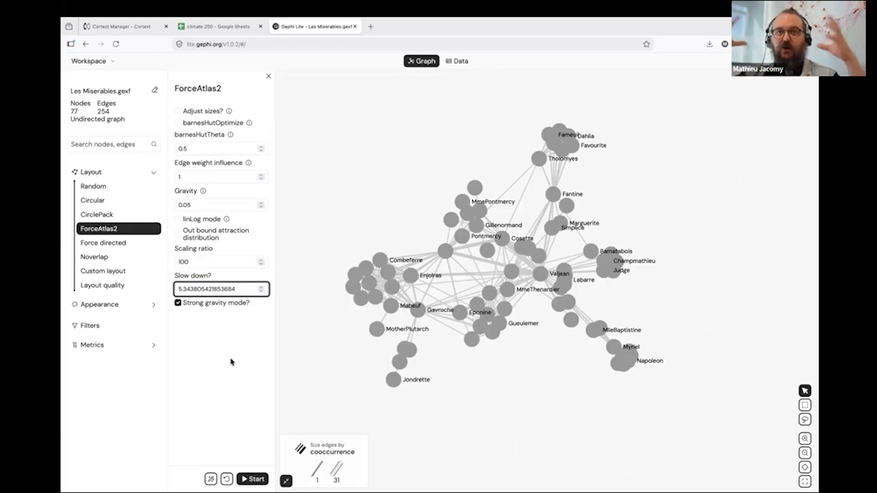
left_click(252, 478)
left_click_drag(452, 291, 474, 279)
scroll(482, 292, "down", 5)
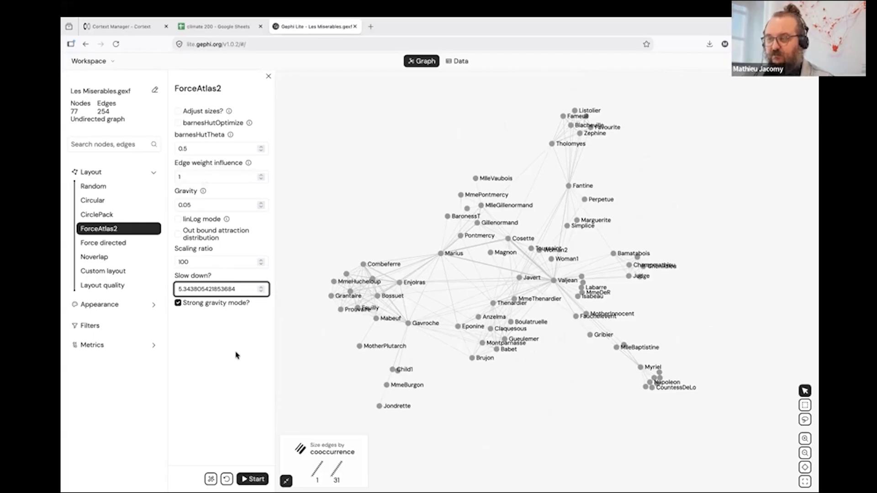
left_click(141, 176)
Change the graph's background color to a dark grey, RGB 42, 38, 38.
mouse_move(130, 195)
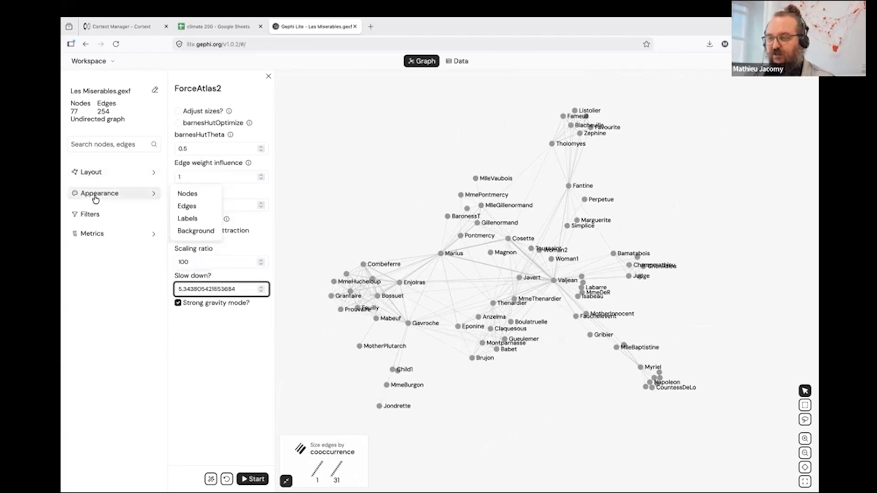
mouse_move(95, 176)
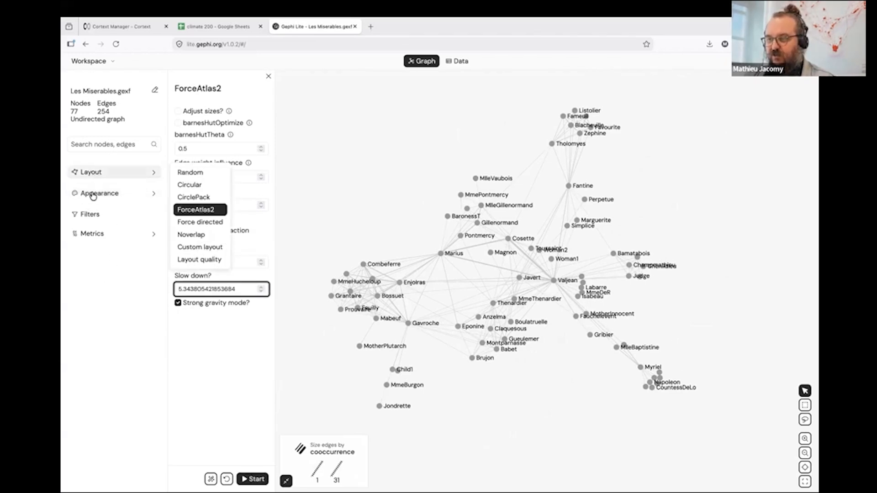
mouse_move(93, 196)
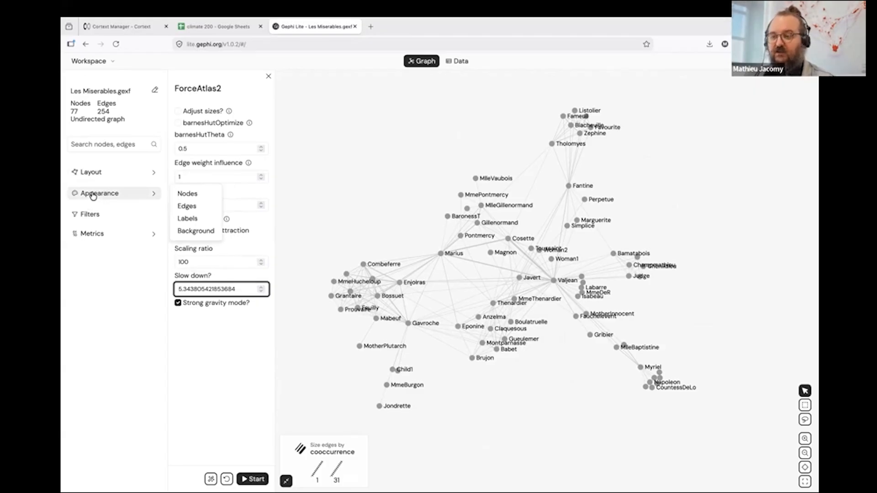
left_click(94, 195)
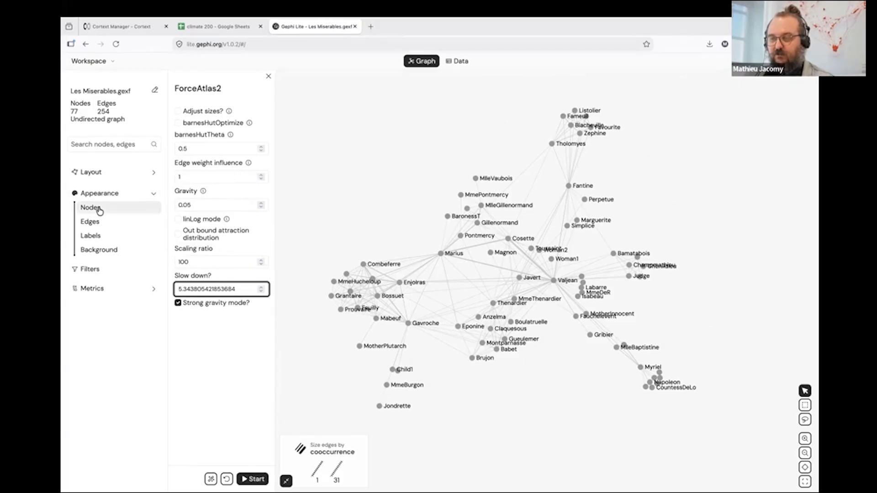
left_click(100, 211)
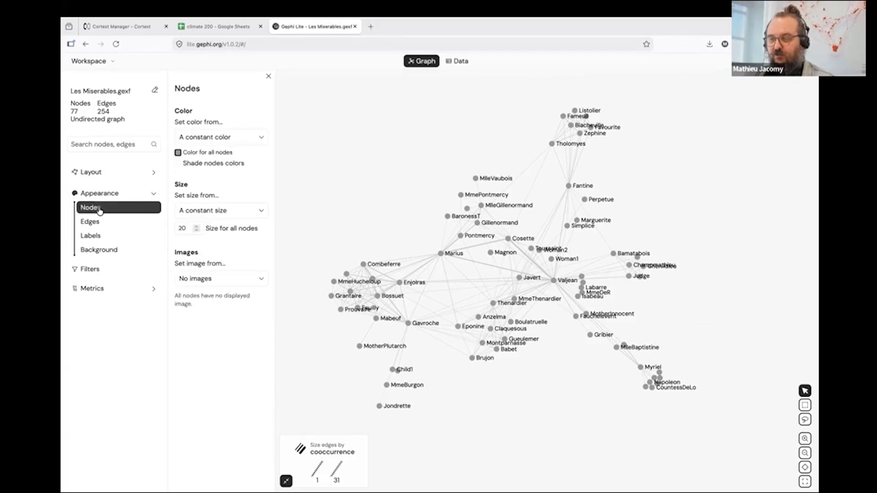
left_click(98, 252)
left_click(265, 111)
left_click_drag(244, 167, 232, 172)
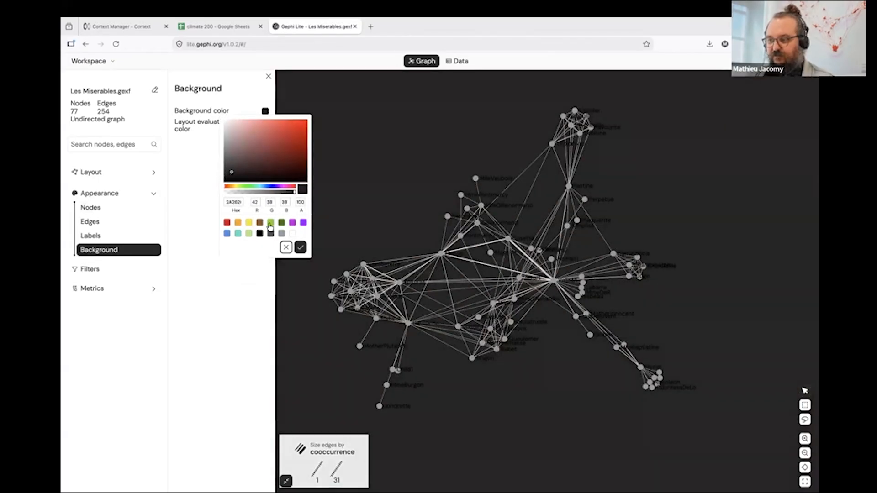
left_click(300, 247)
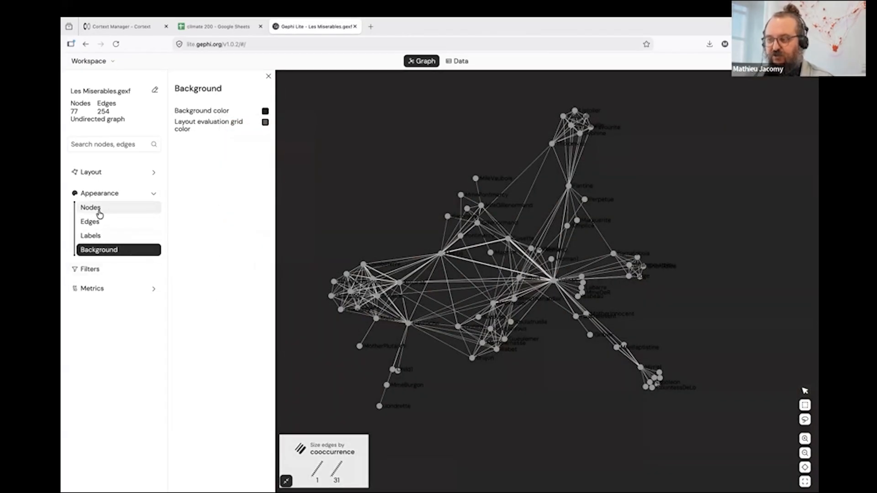
Set the constant color of all nodes to white, FFFFFF.
left_click(99, 213)
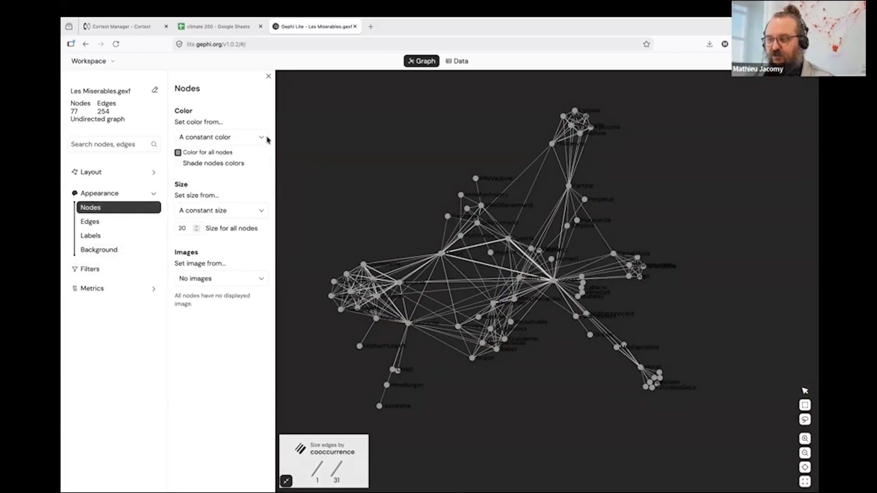
left_click(179, 152)
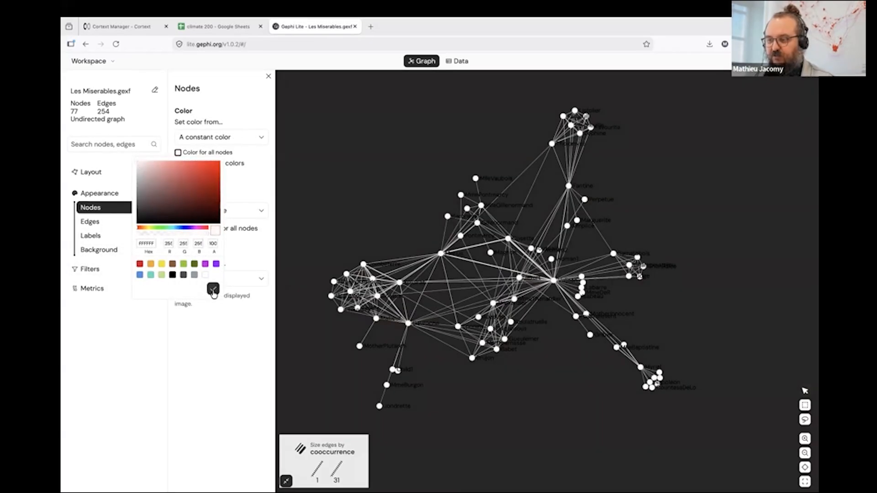
left_click(213, 289)
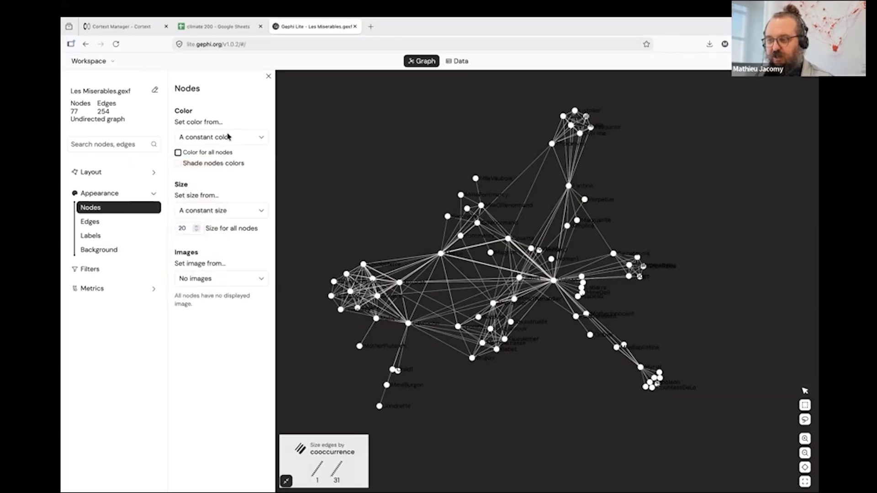
Color the nodes by modularity_class and collapse the graph's legend.
left_click(230, 138)
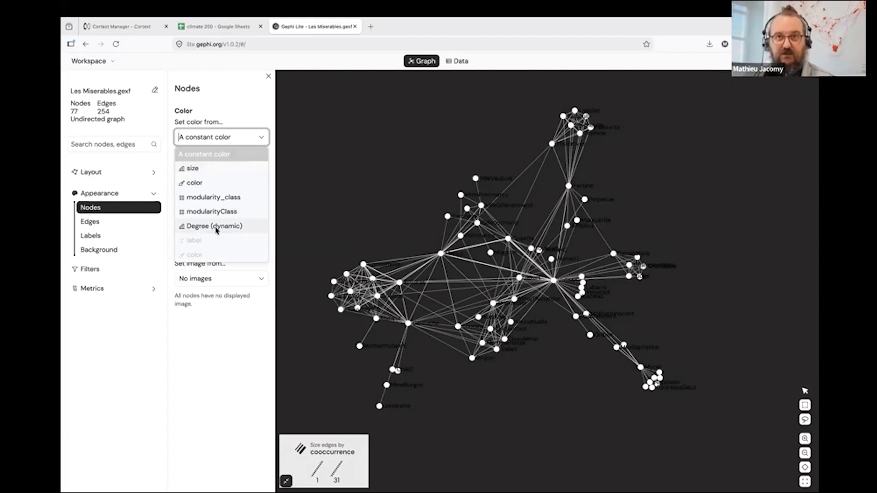
left_click(223, 201)
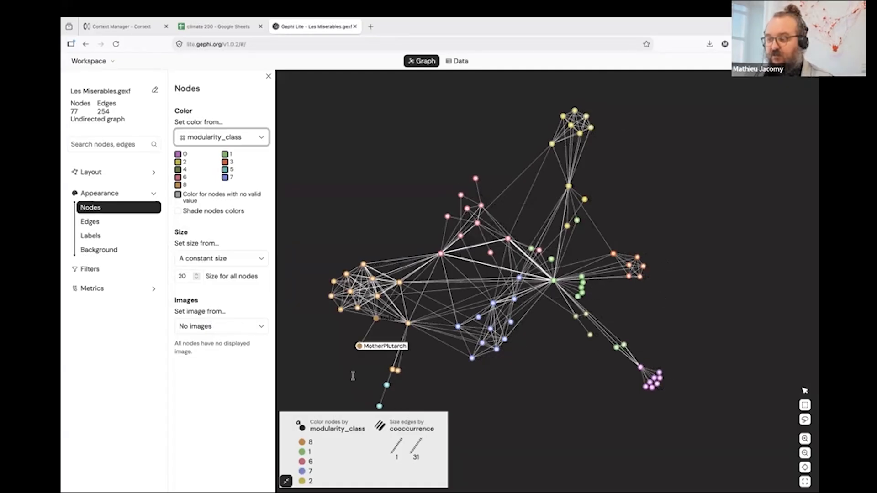
left_click(286, 481)
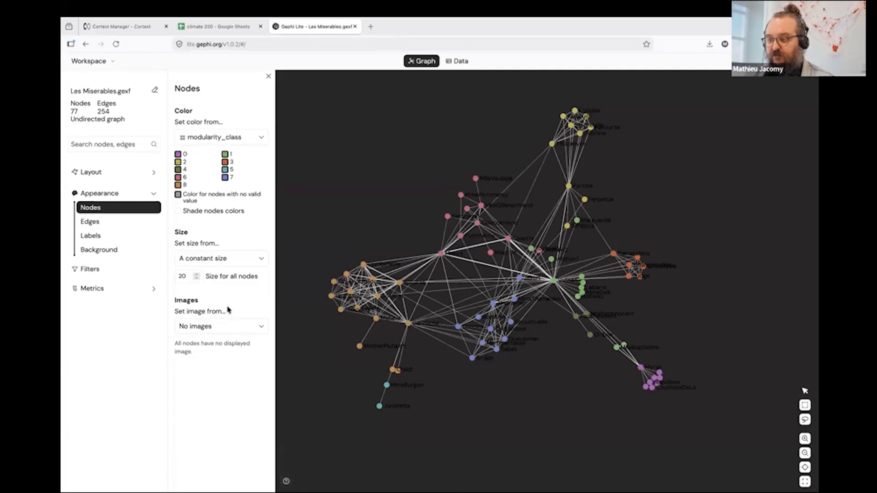
Set the node size from Degree (dynamic) instead of a constant size.
left_click(229, 261)
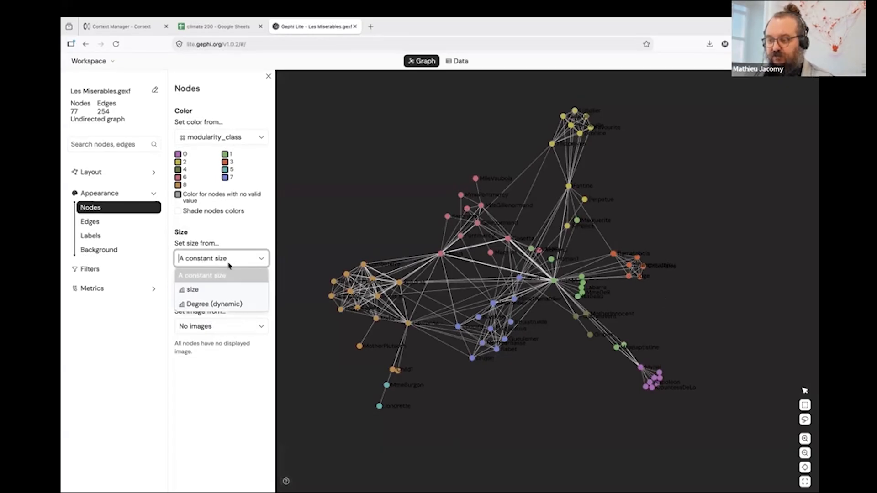
left_click(228, 305)
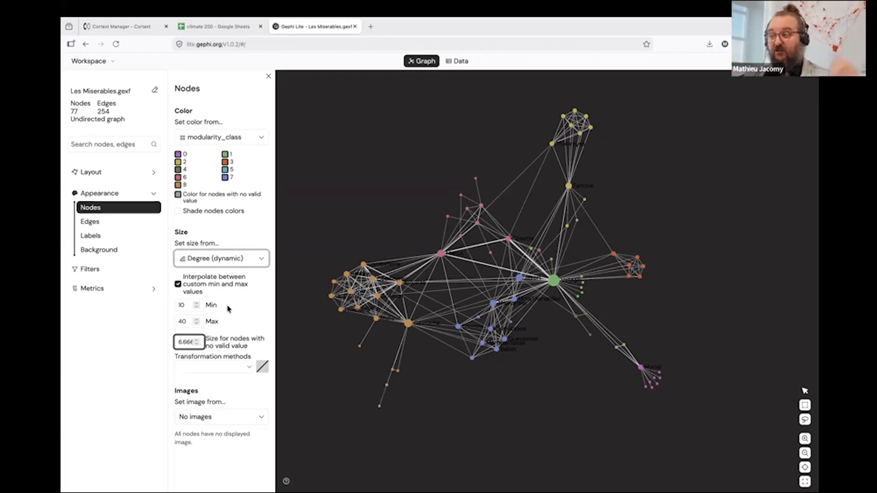
left_click(237, 310)
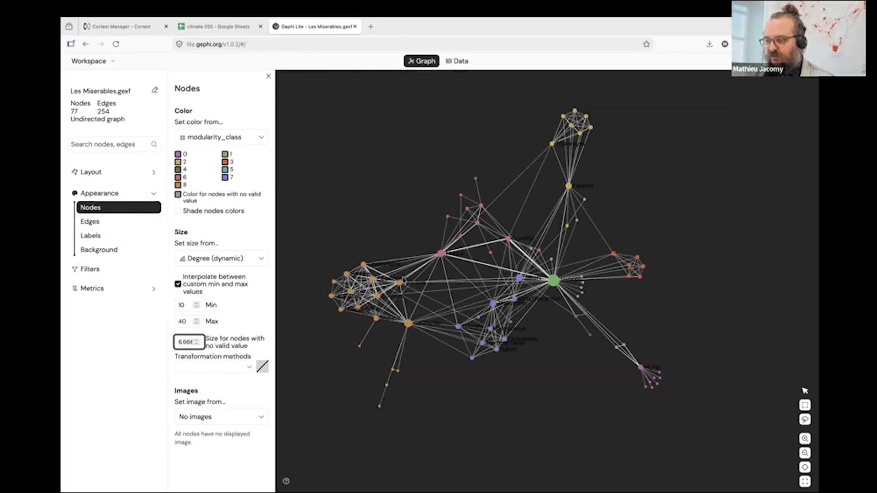
Examine the label appearance settings for nodes and edges, including the label source and label size options.
left_click(95, 237)
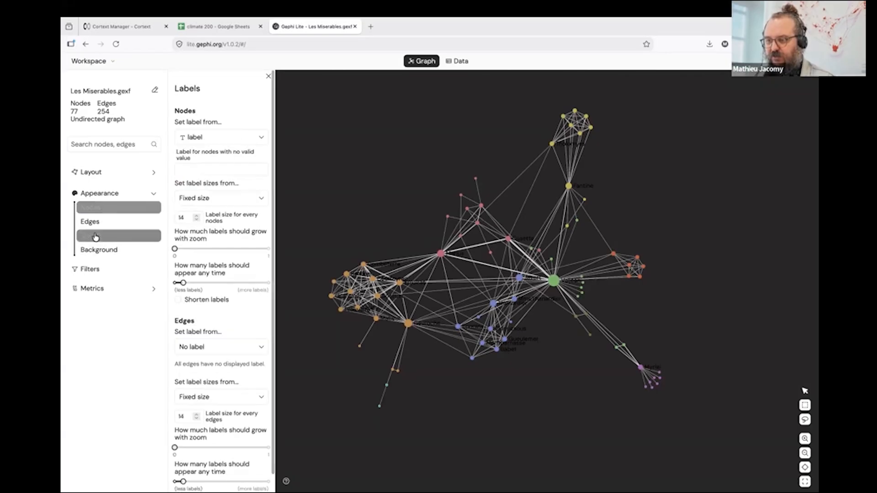
left_click(233, 139)
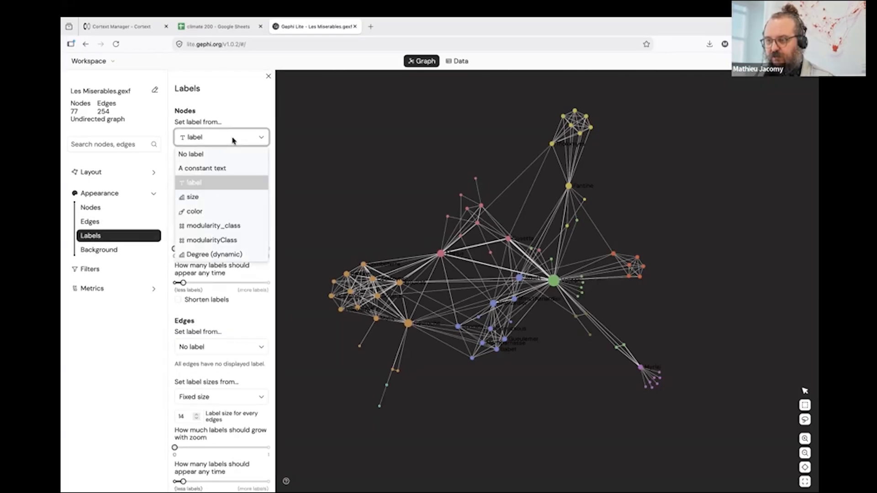
left_click(240, 119)
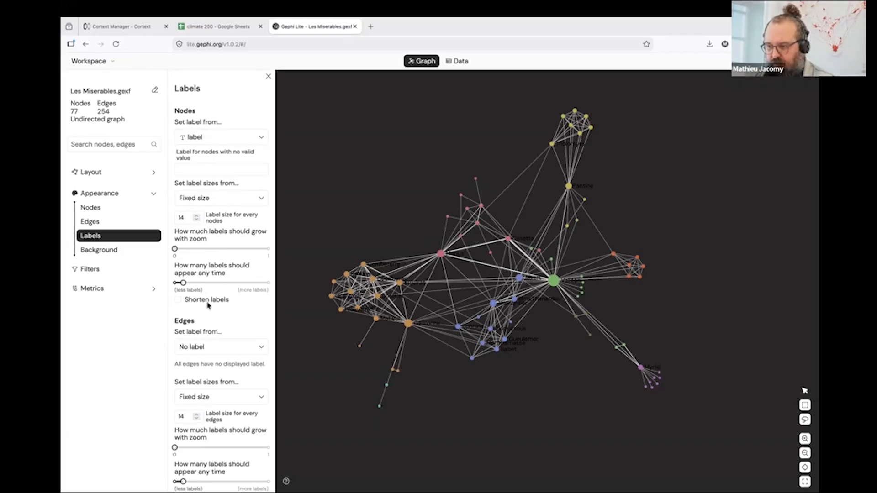
scroll(209, 307, "down", 1)
scroll(209, 307, "up", 1)
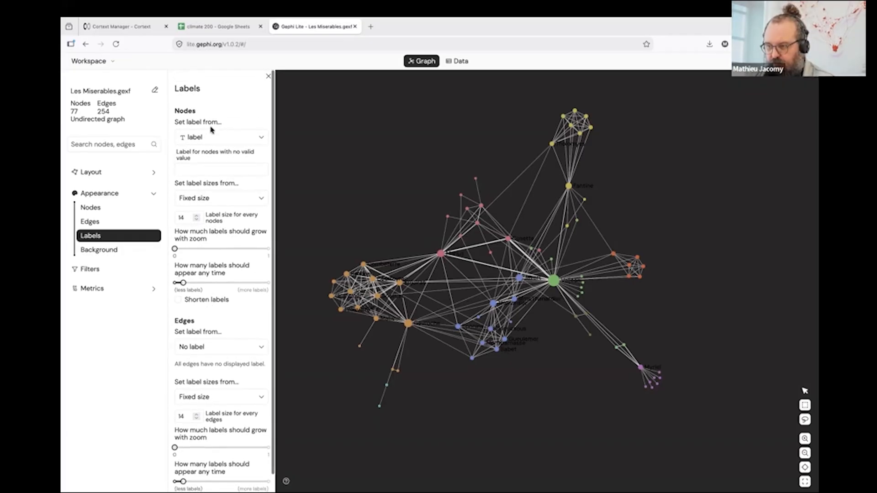
left_click(206, 165)
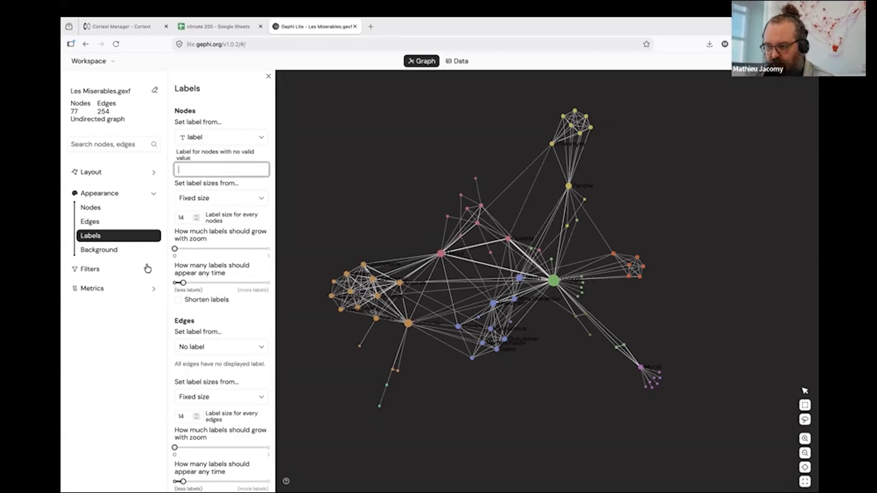
left_click(110, 208)
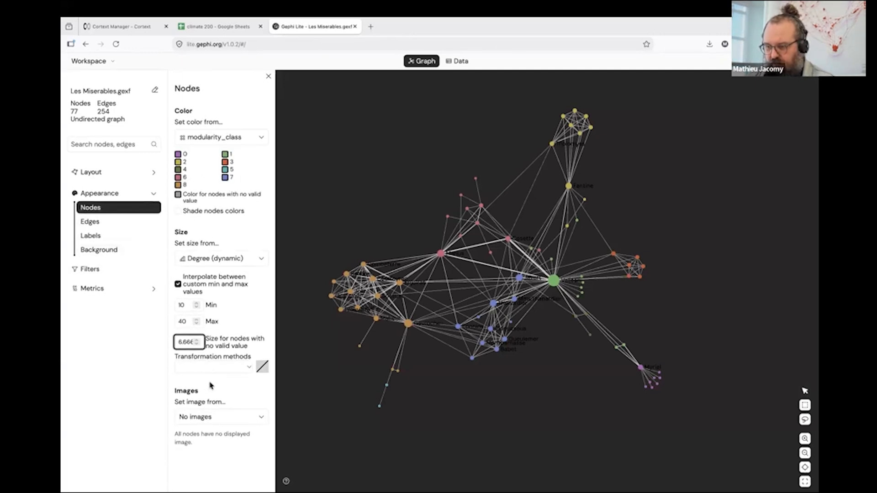
left_click(101, 235)
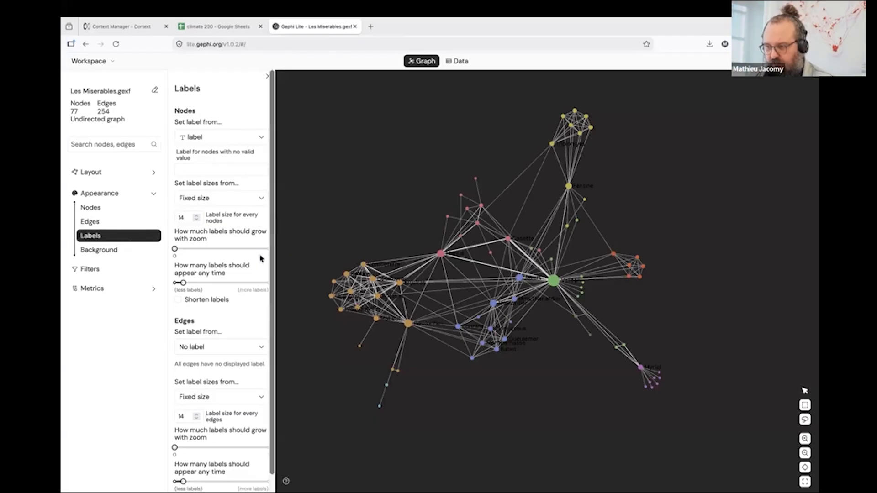
scroll(218, 322, "down", 1)
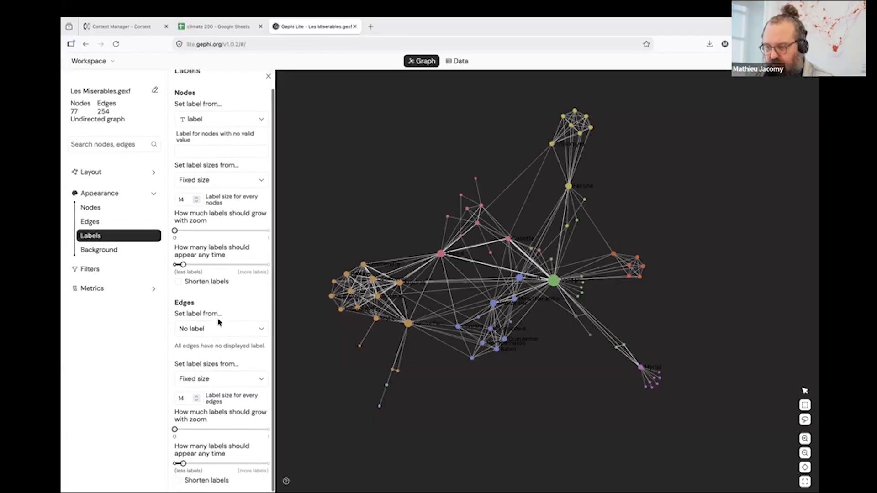
scroll(218, 322, "up", 1)
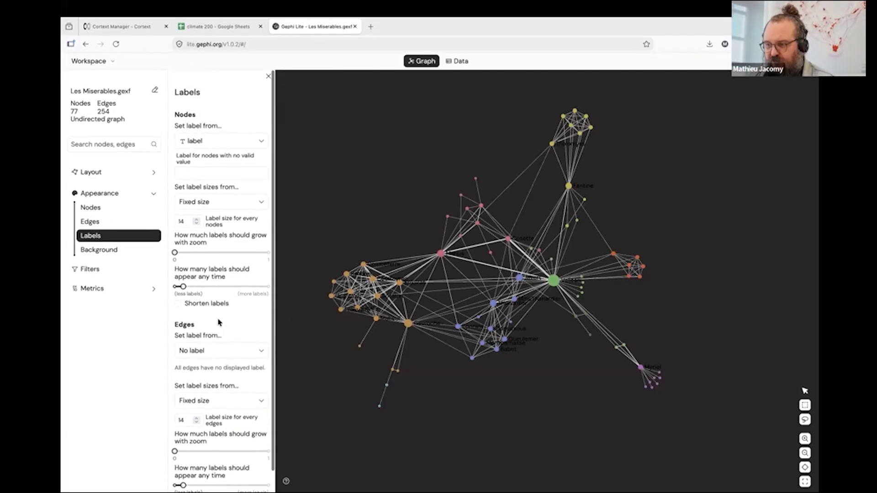
left_click(220, 203)
left_click(219, 189)
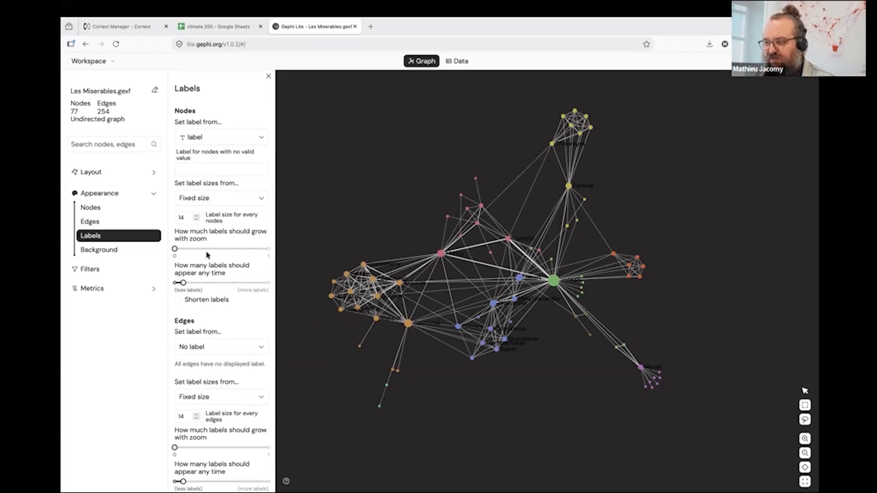
Change the graph's background color to a light grey.
left_click(110, 252)
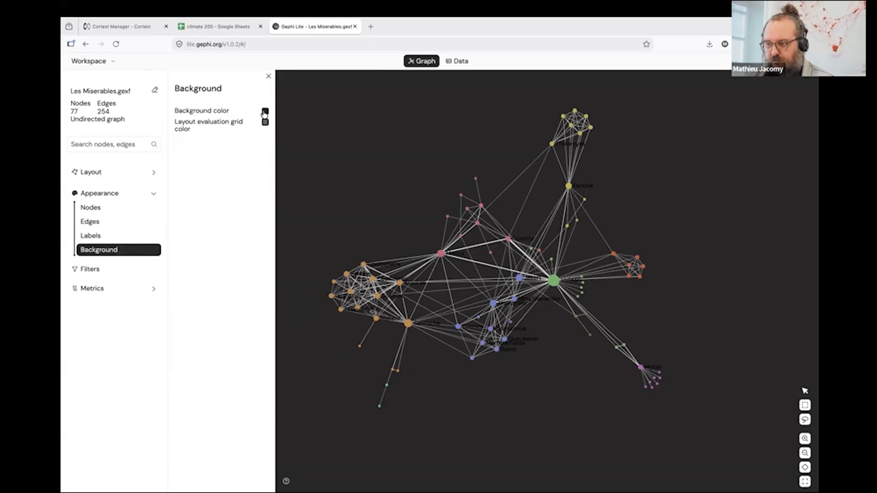
left_click(265, 111)
left_click_drag(225, 122, 226, 130)
left_click(300, 248)
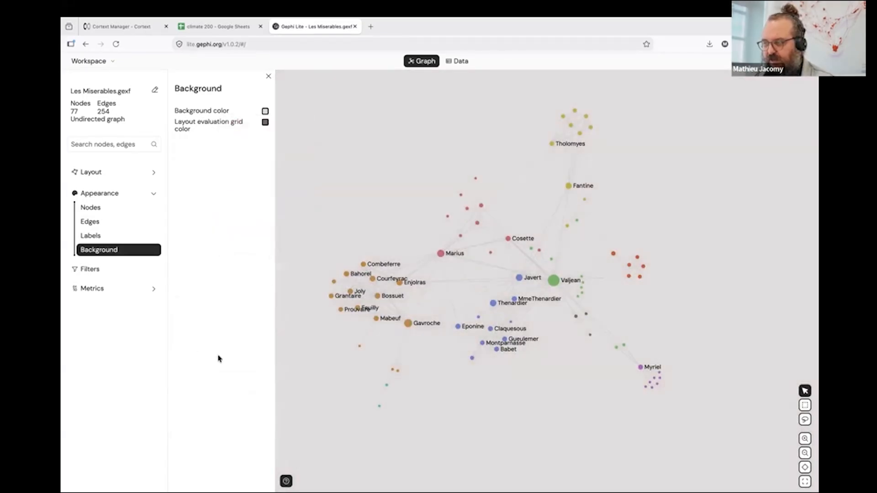
Color the edges by their source nodes.
left_click(98, 227)
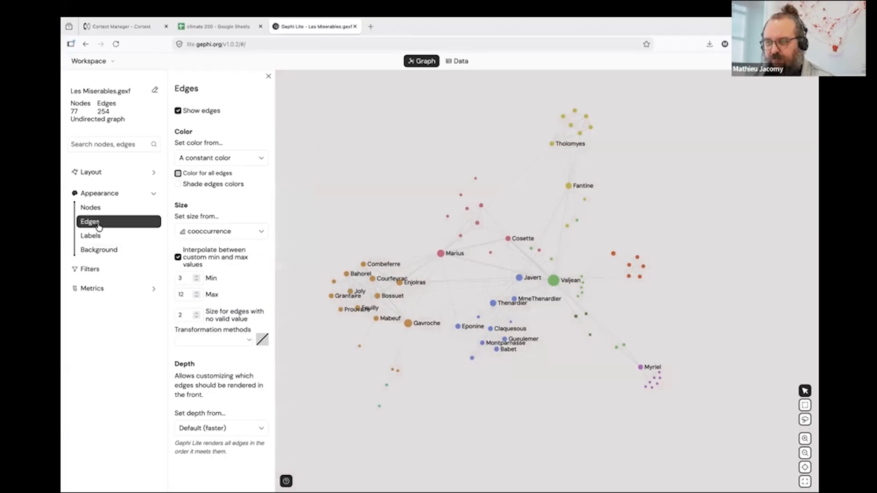
left_click(245, 164)
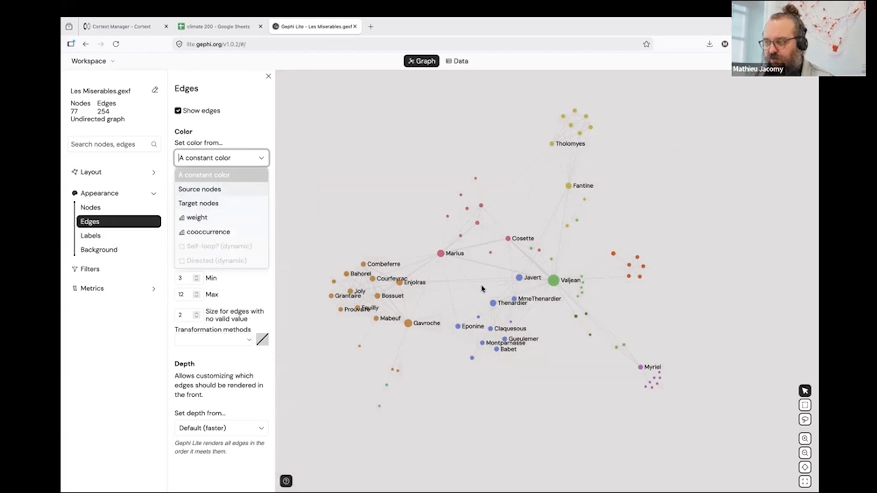
left_click(212, 190)
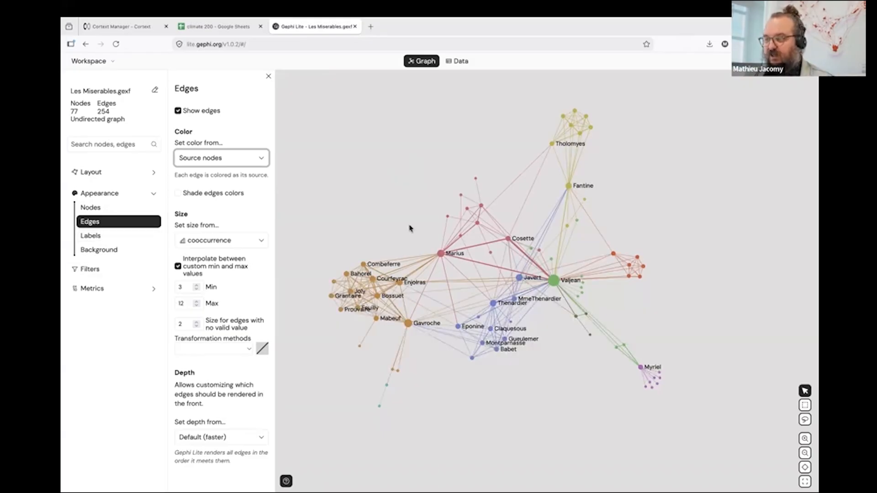
Inspect the attributes of the Marius, Fantine and Tholomyes nodes, and close the selection details.
left_click(440, 254)
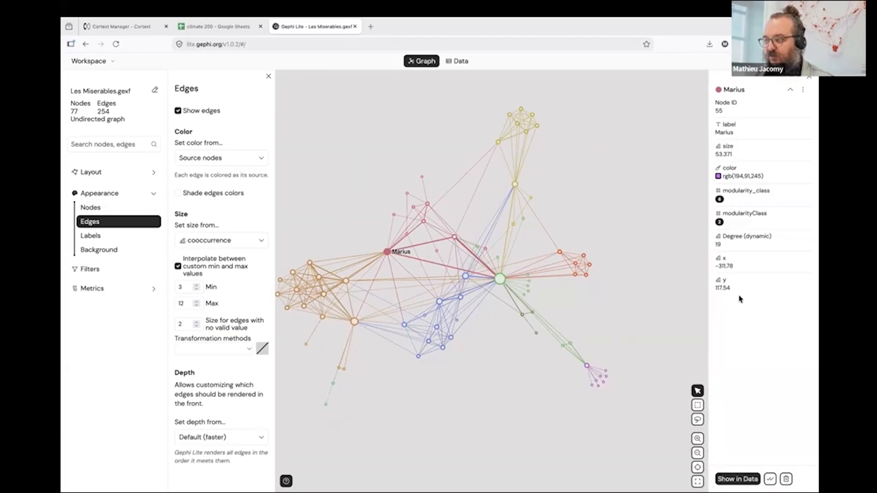
left_click(516, 186)
left_click(498, 142)
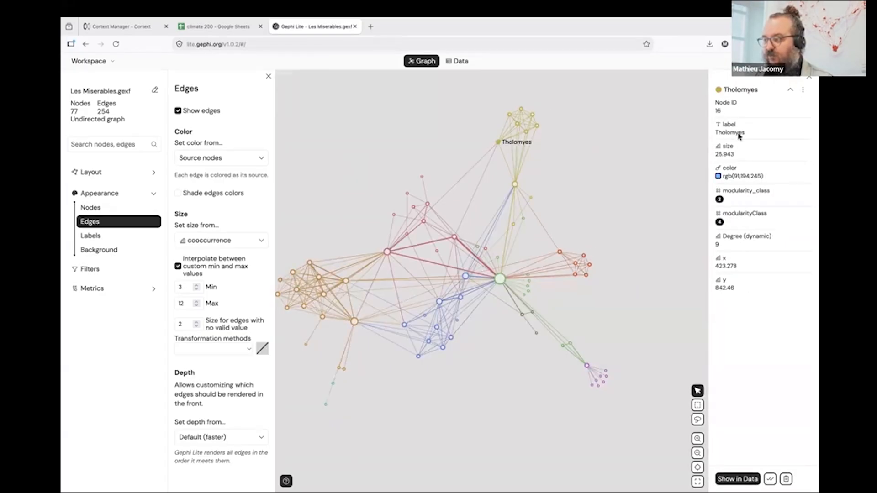
left_click(809, 77)
Look over the filter settings and the available metrics, and collapse the appearance and metrics sections.
left_click(142, 292)
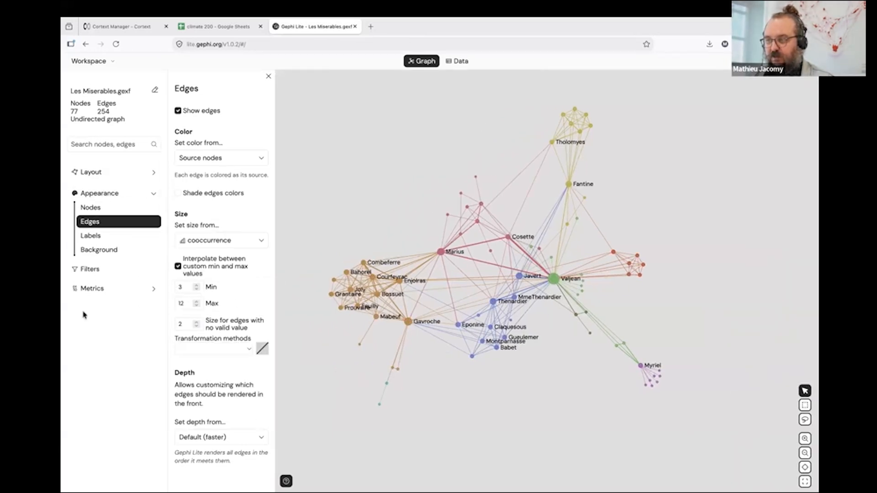
left_click(94, 271)
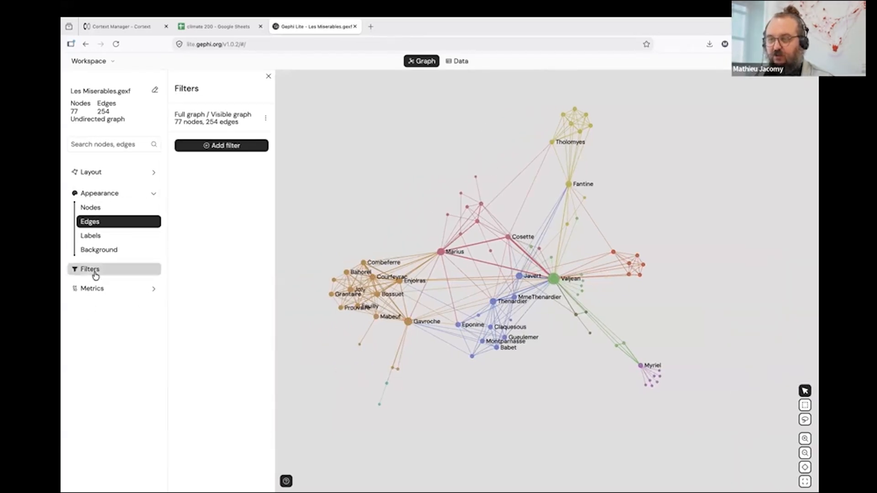
left_click(113, 294)
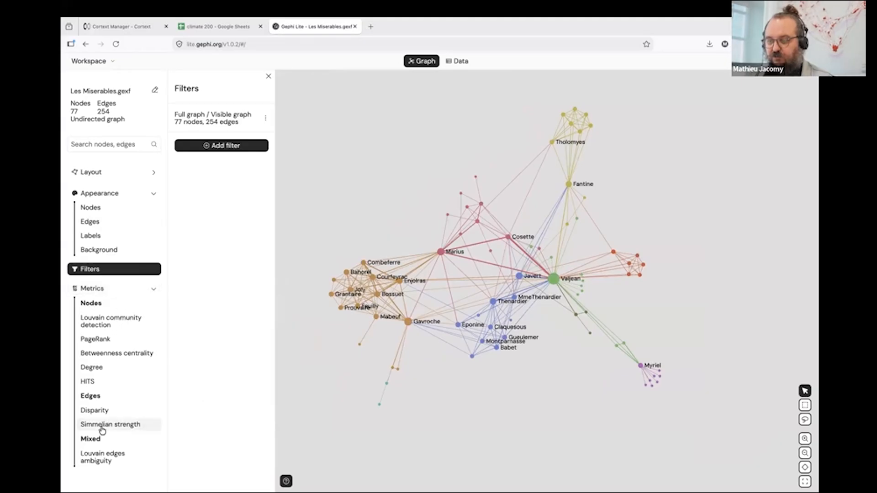
left_click(91, 272)
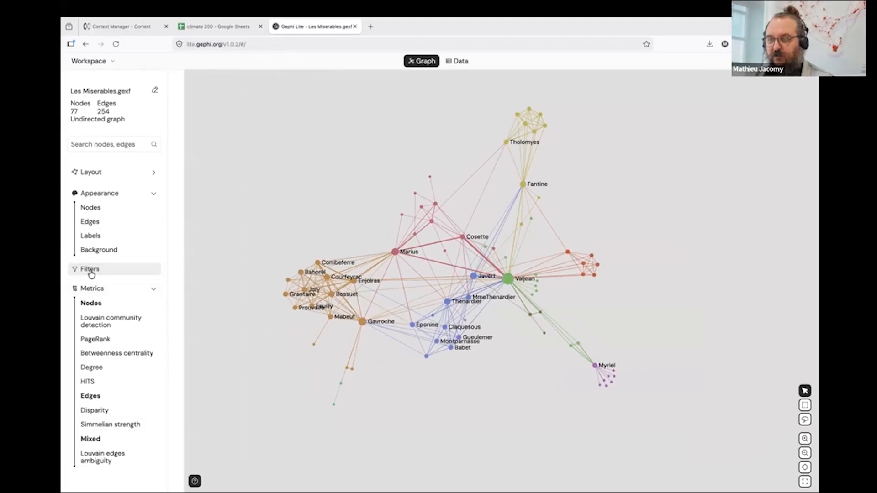
left_click(153, 195)
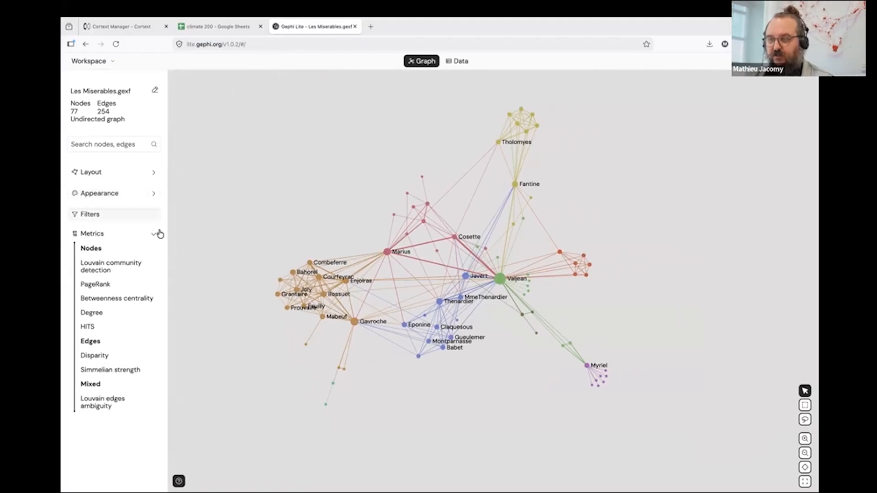
left_click(156, 235)
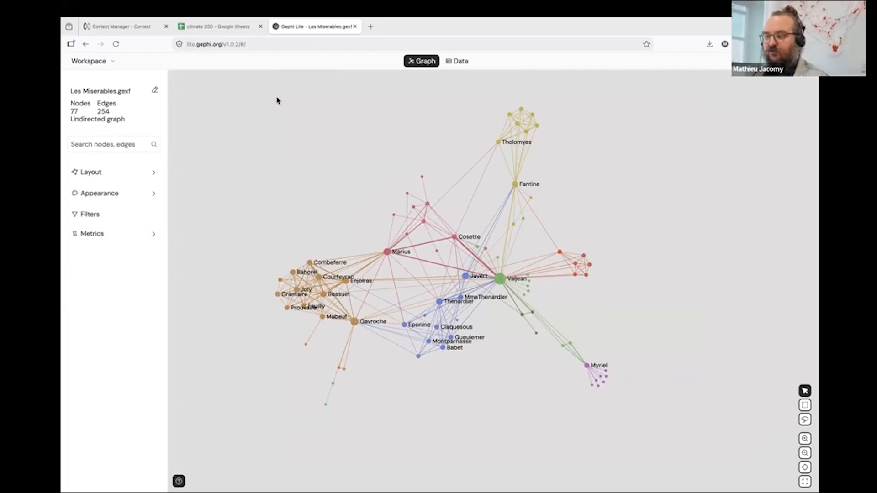
Open the gephi.org website and switch to the Gephi desktop application.
key("super+space")
key("Return")
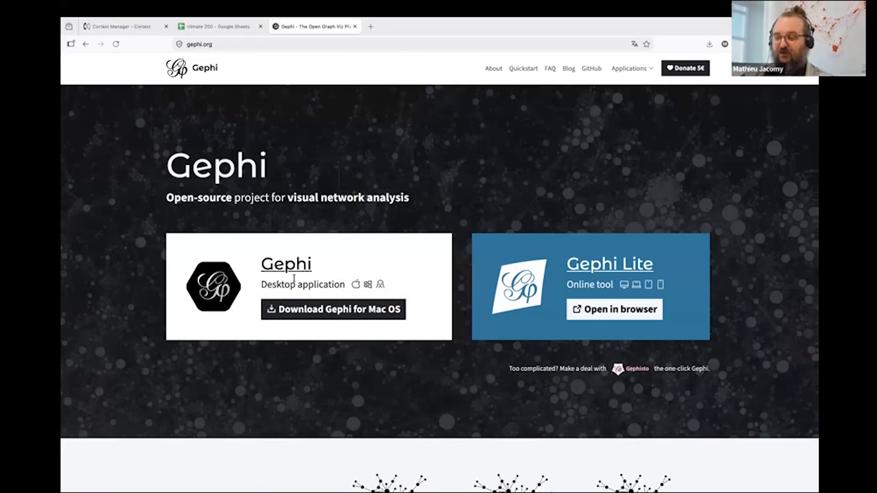
mouse_move(554, 477)
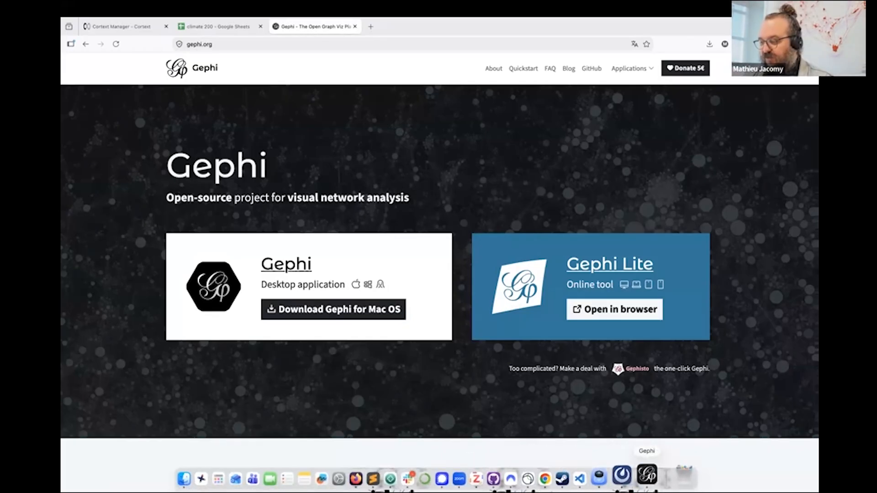
left_click(647, 476)
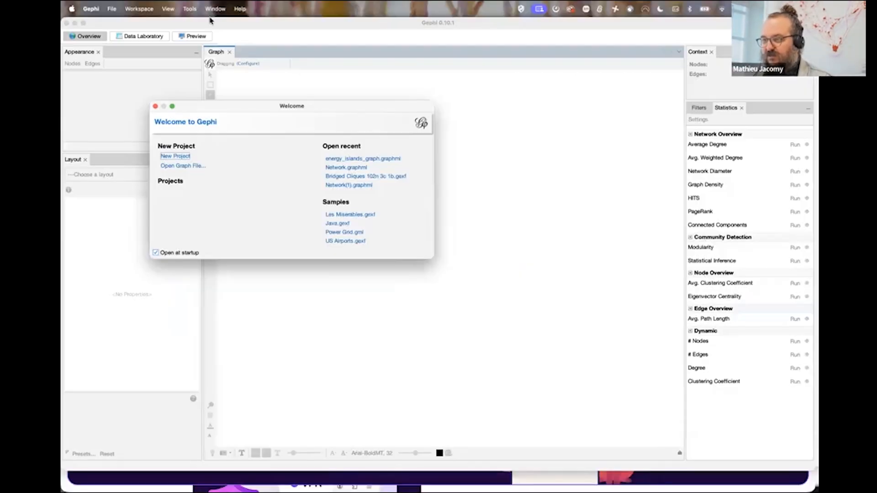
Close the Welcome window and import hnetwork-0-0hn-climate-2000-0top150-terms-terms-distributionalcooc-99999-ot0-09-99999-loutrue.gexf as an undirected graph into a new workspace.
left_click(83, 23)
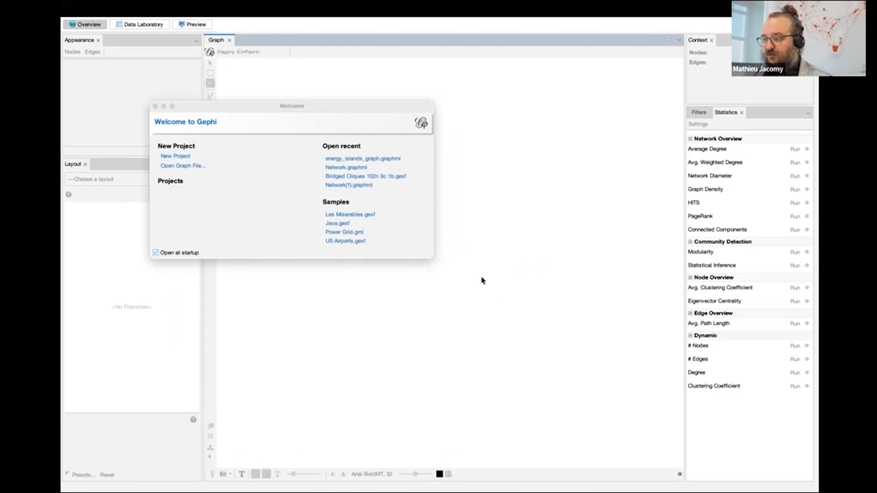
left_click(156, 108)
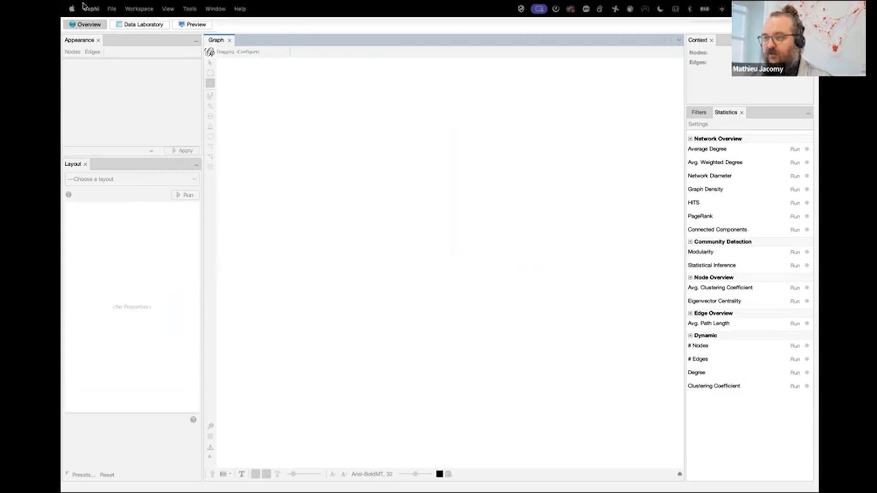
left_click(92, 10)
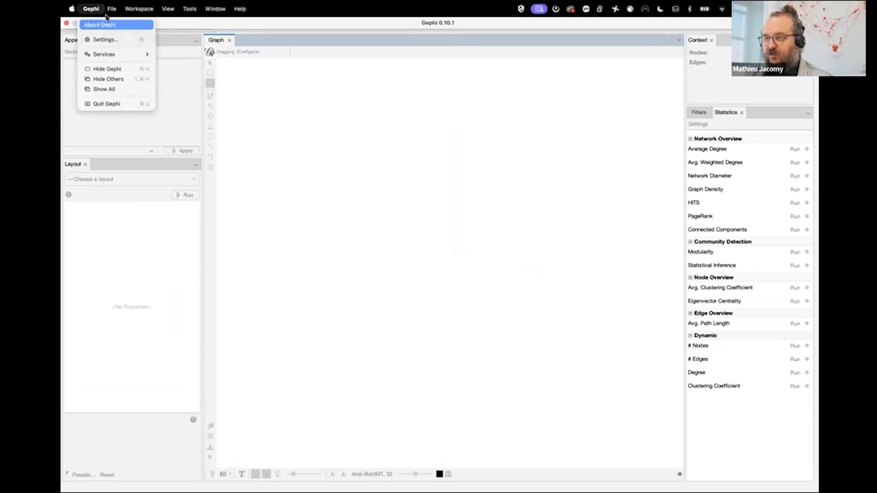
mouse_move(112, 11)
left_click(118, 37)
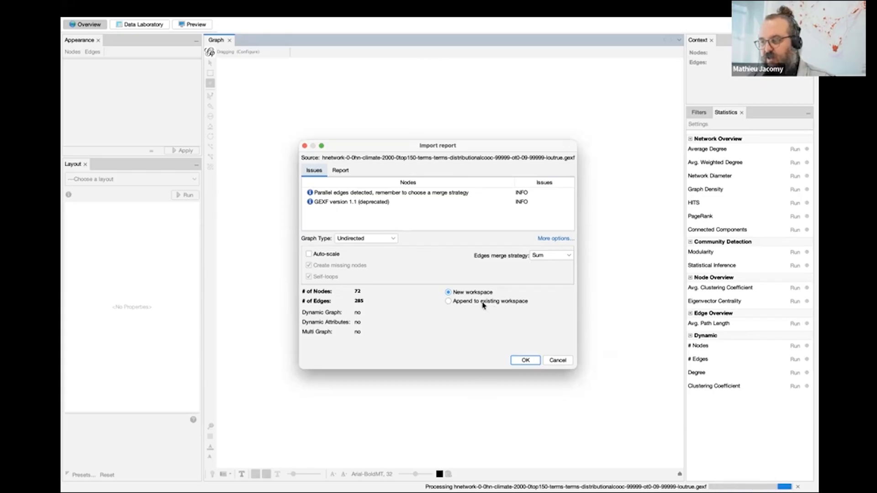
left_click(531, 364)
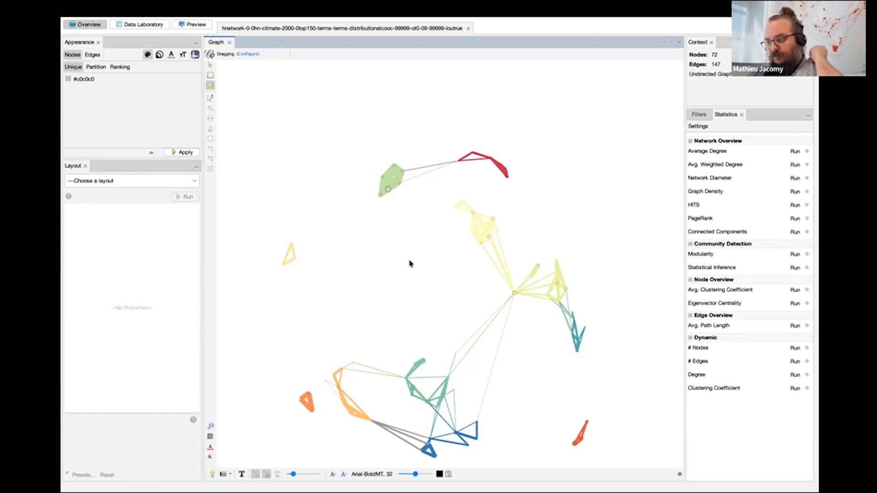
Examine the imported climate-terms network, its coloured clusters and the disconnected groups around them.
left_click_drag(399, 256, 408, 257)
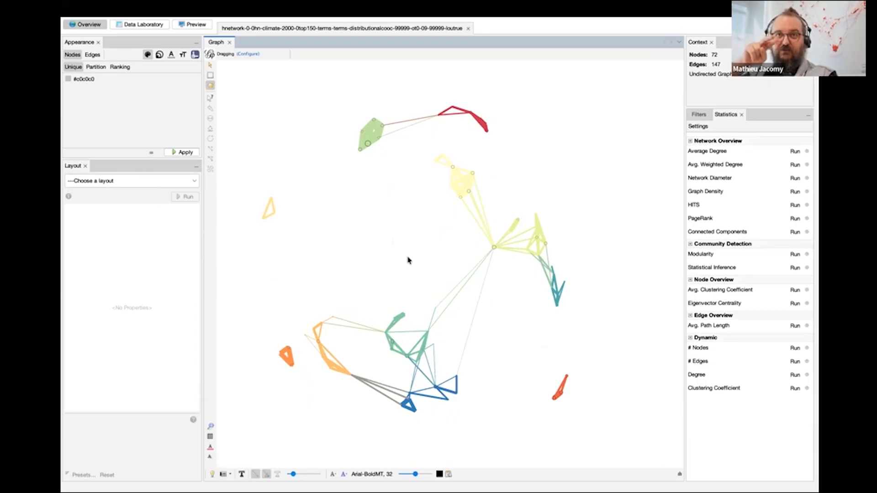
left_click_drag(388, 235, 389, 234)
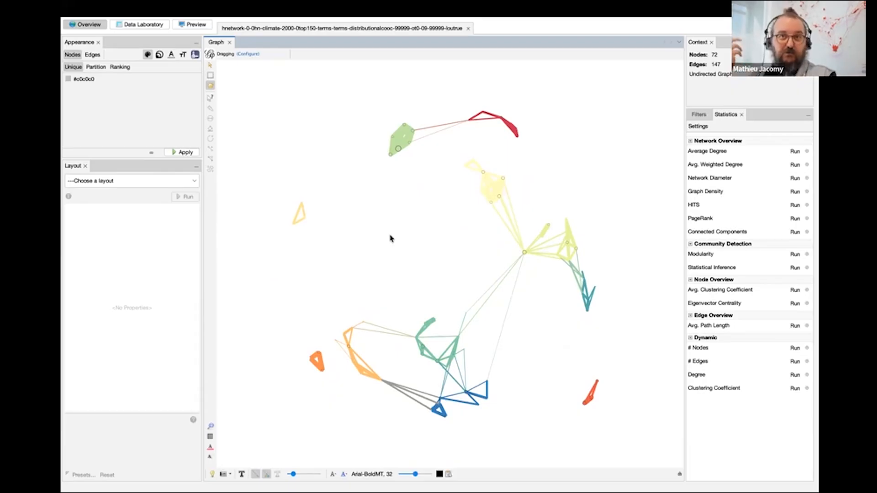
mouse_move(390, 235)
left_mouse_down()
mouse_move(375, 235)
mouse_move(390, 234)
left_mouse_up()
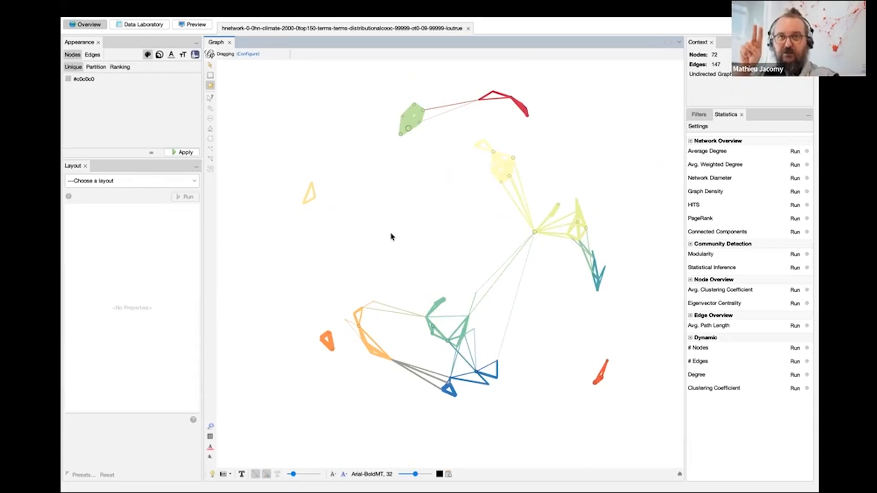
scroll(391, 237, "down", 10)
scroll(391, 237, "up", 10)
scroll(390, 237, "down", 8)
scroll(390, 237, "up", 7)
scroll(391, 236, "up", 2)
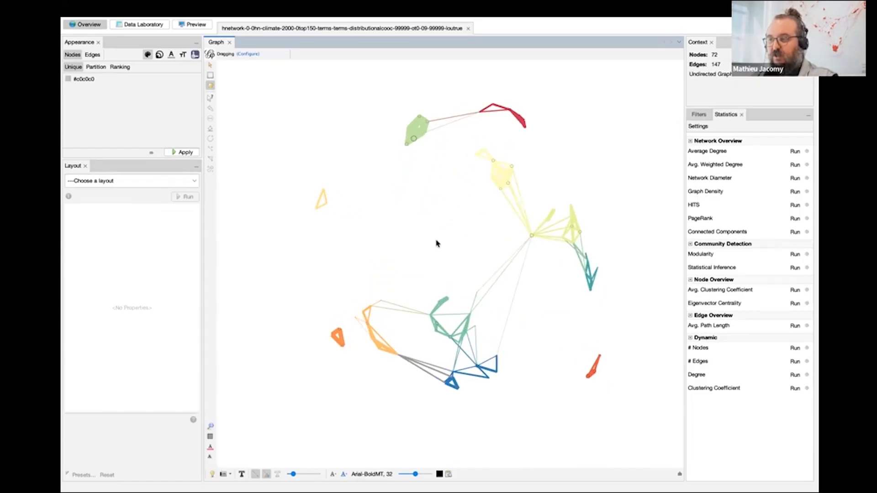
left_click_drag(425, 242, 413, 258)
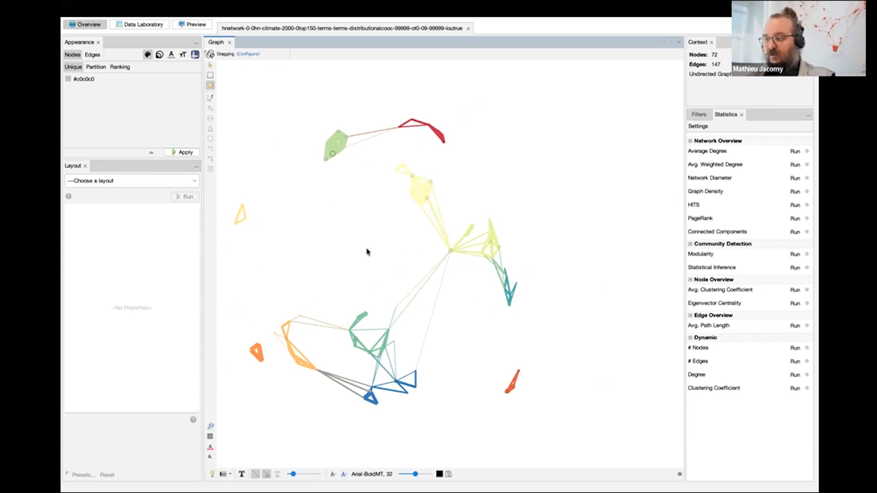
left_click_drag(373, 249, 365, 247)
mouse_move(204, 4)
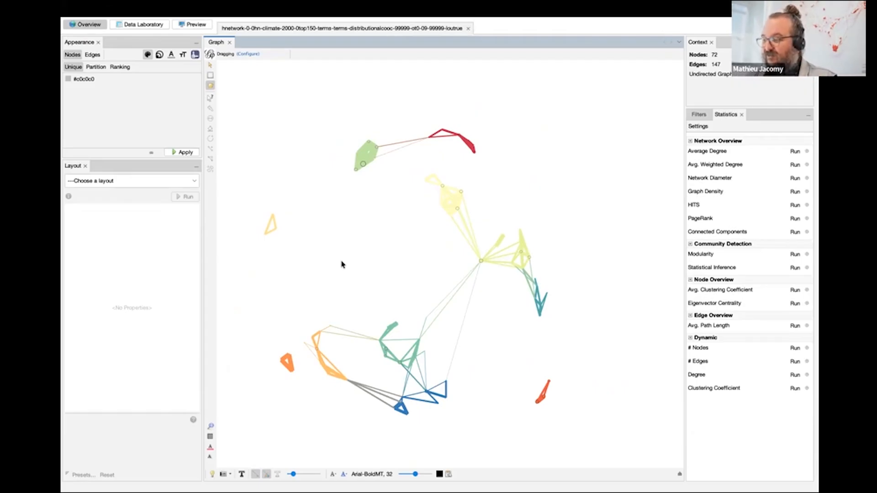
left_click_drag(342, 261, 346, 260)
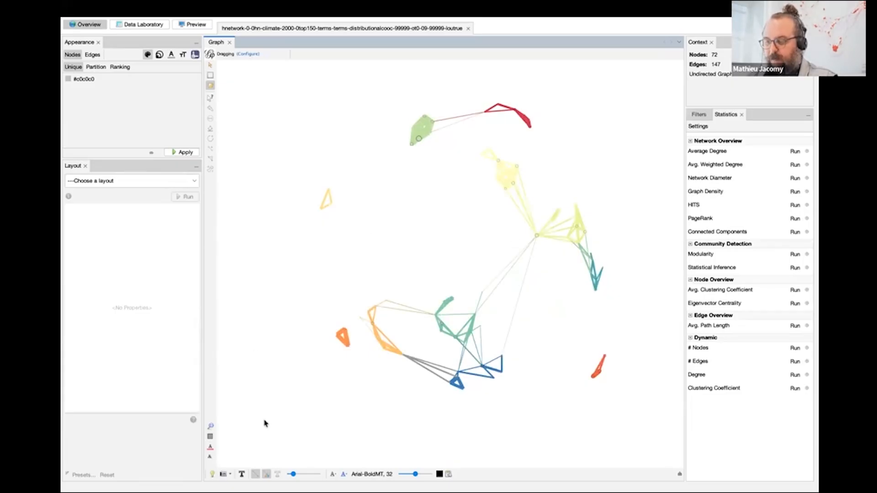
Show the node labels in the graph and reduce the overall label size.
left_click(241, 474)
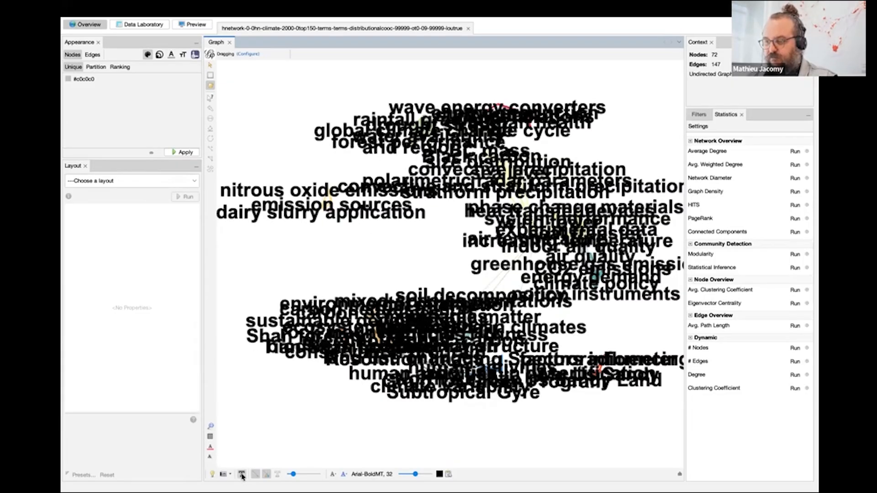
left_click(241, 474)
left_click(242, 474)
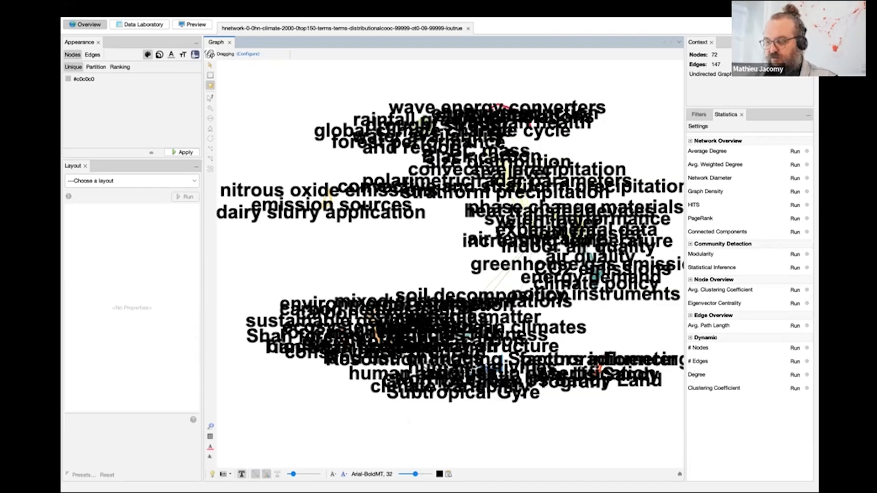
mouse_move(416, 475)
left_mouse_down()
mouse_move(424, 475)
mouse_move(407, 476)
mouse_move(425, 476)
mouse_move(406, 476)
left_mouse_up()
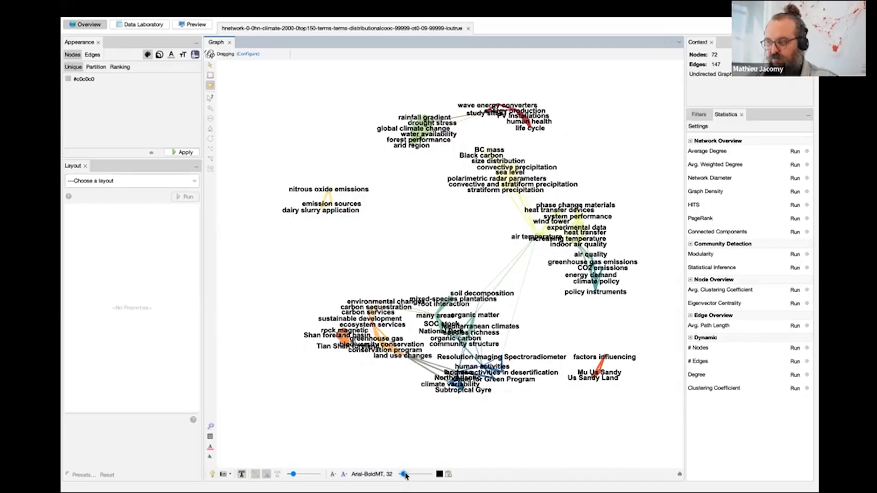
Set the label size mode to Node size and enlarge the labels until they are readable.
left_click(333, 475)
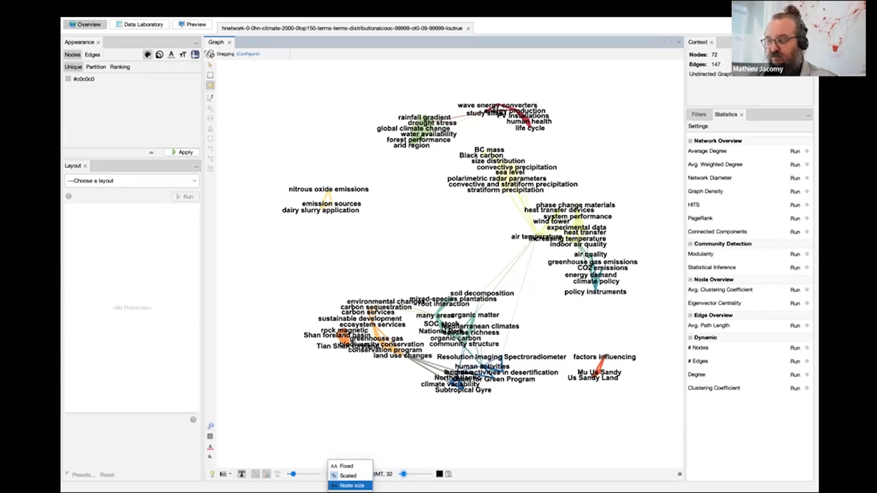
left_click(352, 486)
left_click(334, 475)
left_click(350, 486)
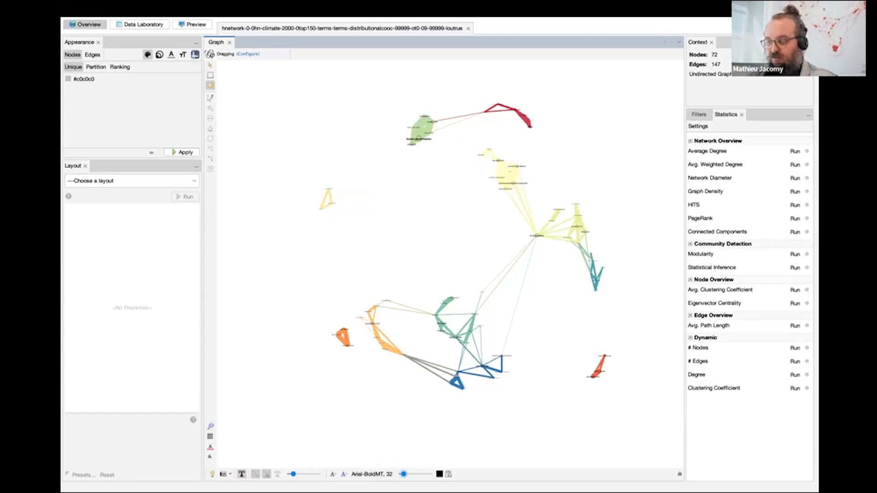
left_click_drag(404, 474, 417, 475)
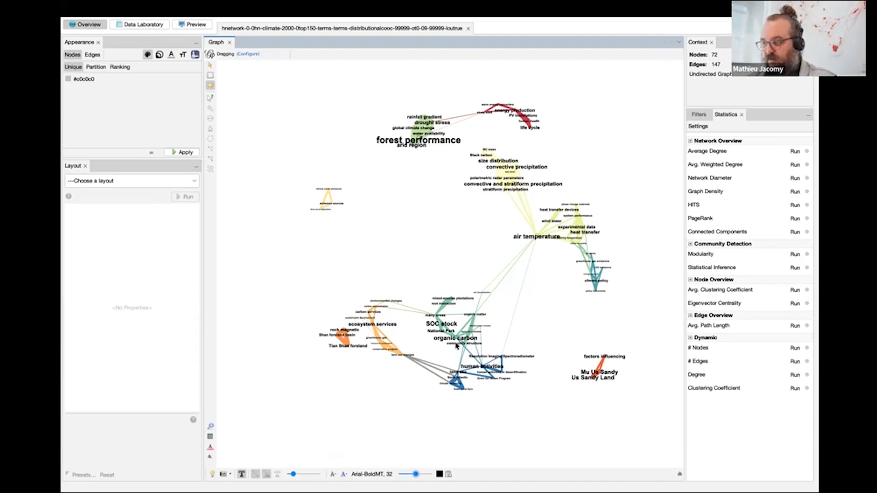
Choose the ForceAtlas 2 layout and run it on the network, stopping and restarting it once.
scroll(456, 346, "up", 3)
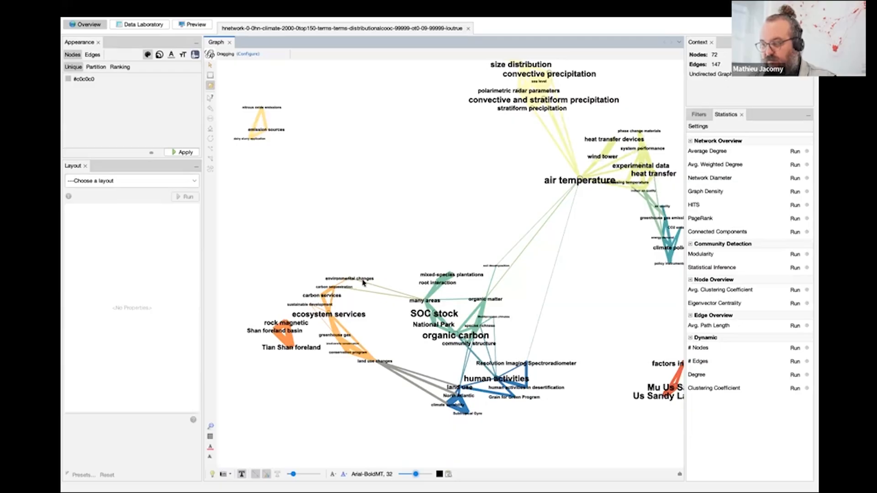
mouse_move(568, 240)
left_mouse_down()
mouse_move(547, 270)
mouse_move(566, 252)
mouse_move(560, 246)
left_mouse_up()
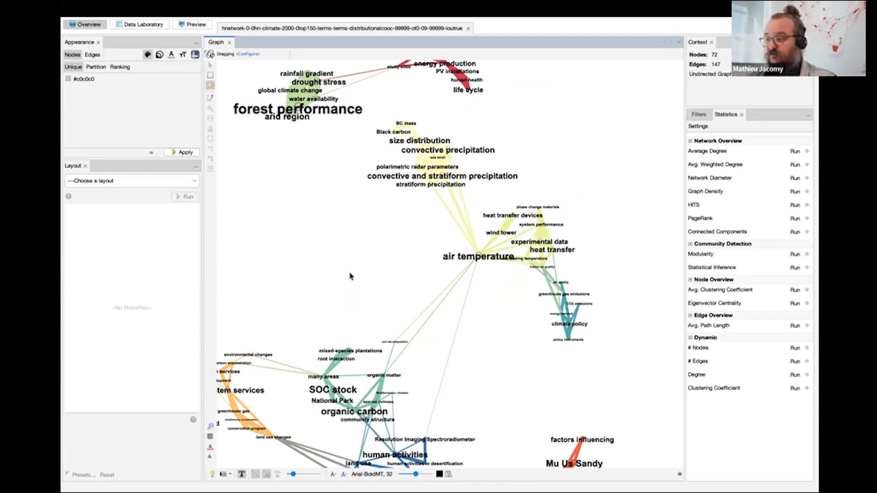
scroll(350, 276, "down", 5)
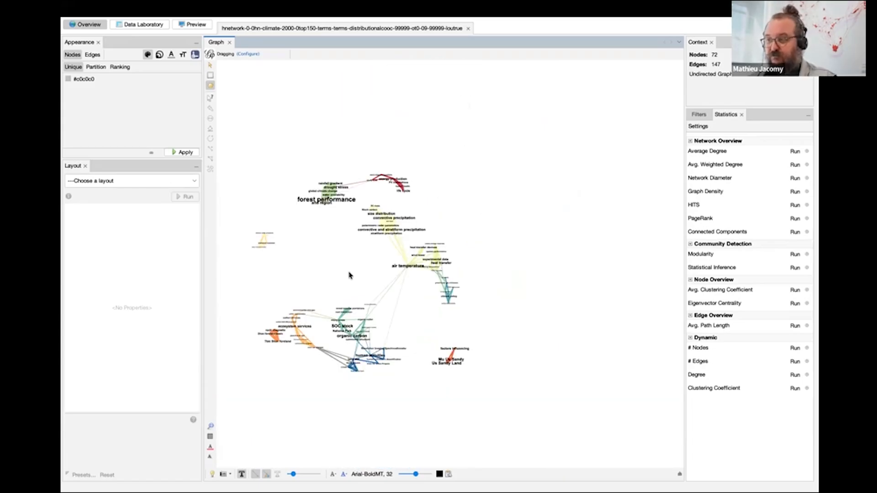
left_click_drag(275, 263, 335, 218)
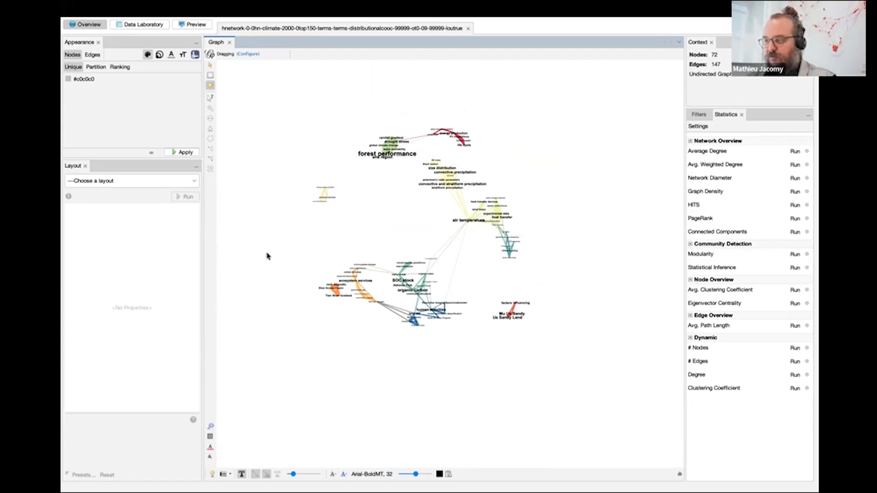
left_click(123, 181)
left_click(121, 227)
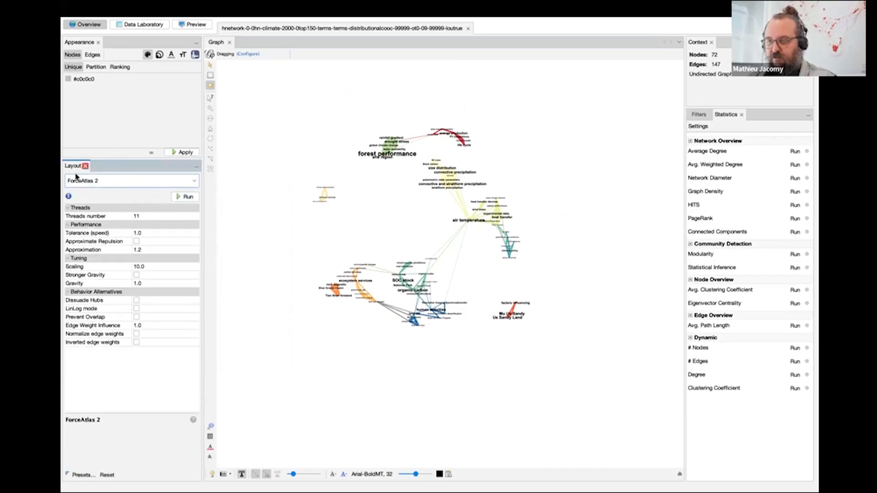
left_click(104, 182)
left_click(97, 234)
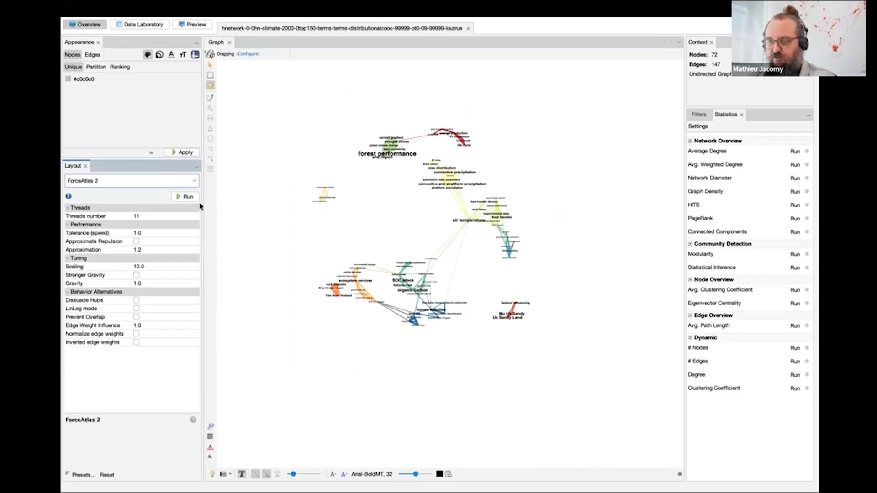
left_click(188, 197)
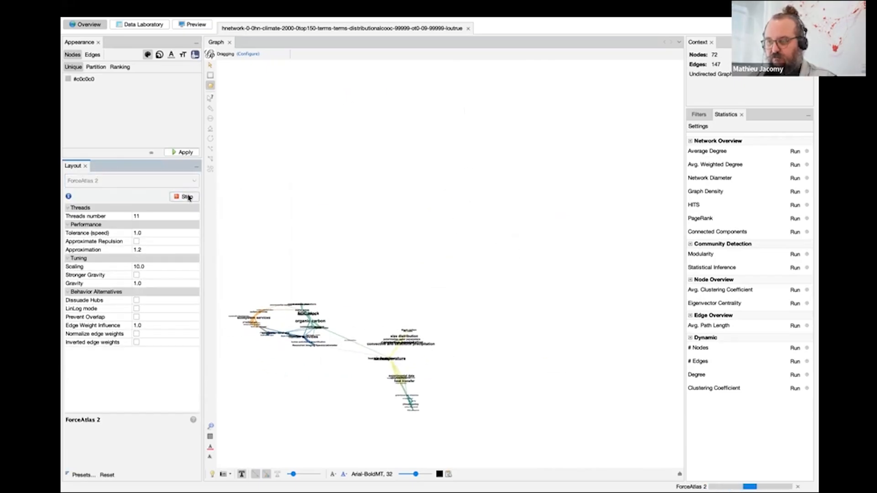
left_click(188, 196)
left_click(185, 197)
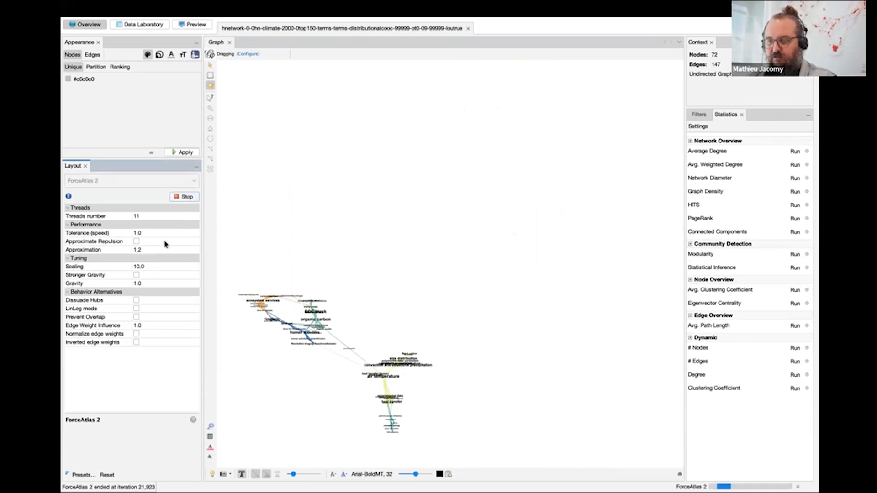
Enable Stronger Gravity in the running ForceAtlas 2 layout and set its gravity to 0.001.
left_click(137, 275)
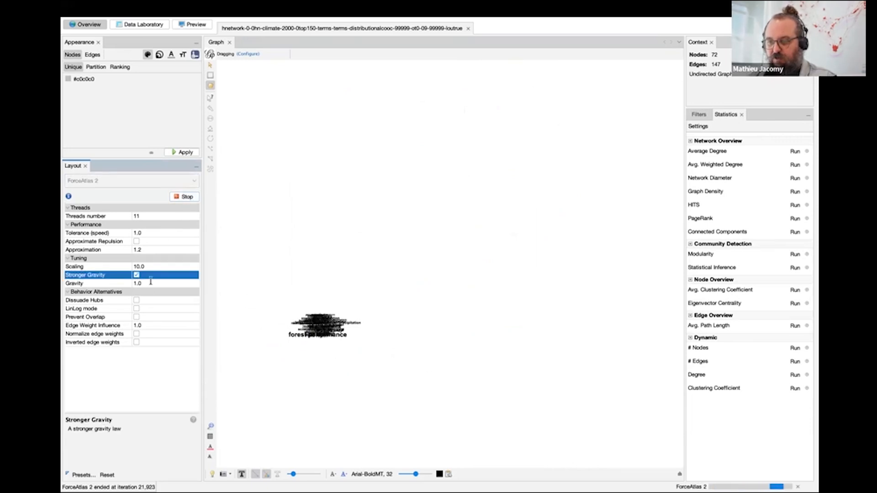
left_click(151, 282)
type("0.001")
key("Return")
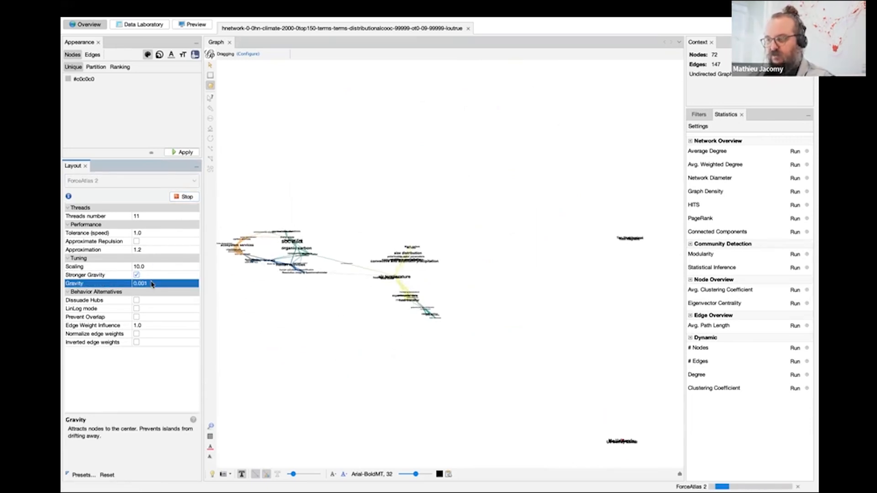
Set the ForceAtlas 2 gravity to 0.01 and stop the layout once the disconnected groups have moved closer.
type("0.01")
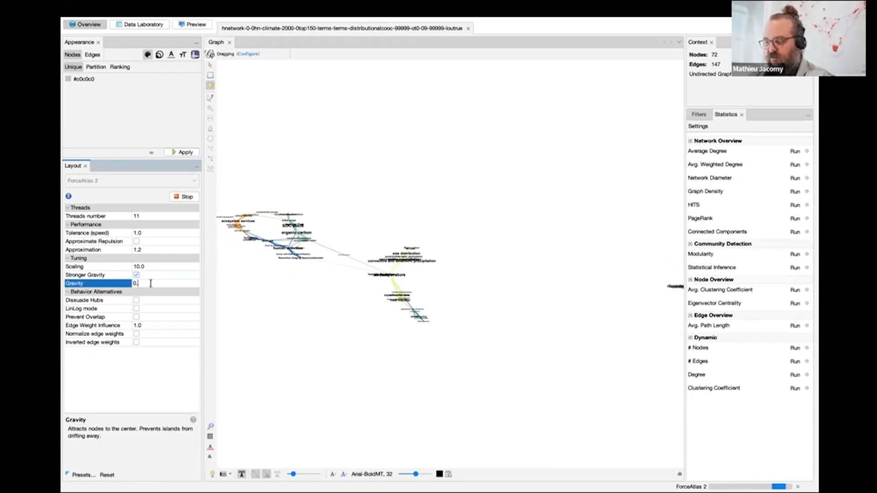
key("Return")
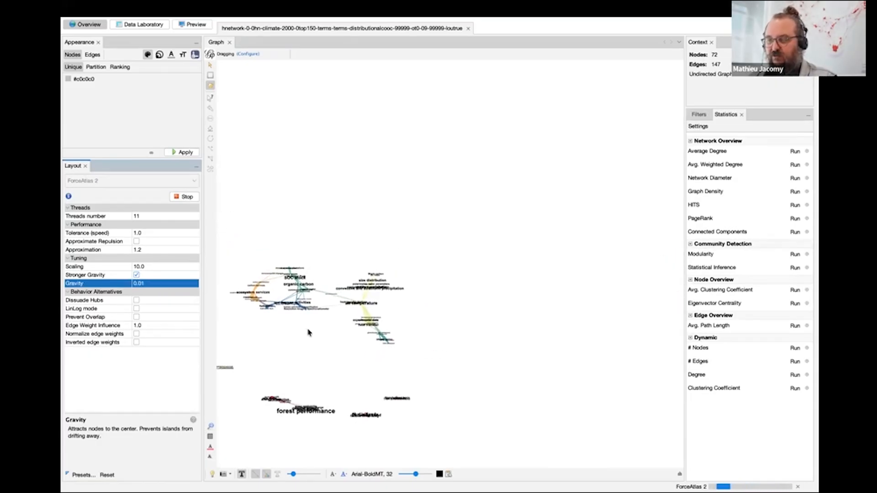
left_click(310, 330)
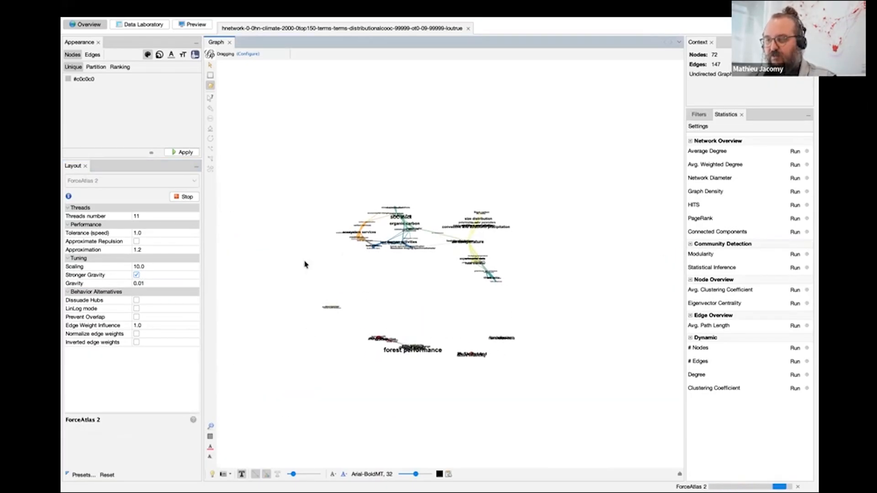
left_click(187, 197)
scroll(386, 248, "up", 3)
left_click_drag(462, 243, 427, 259)
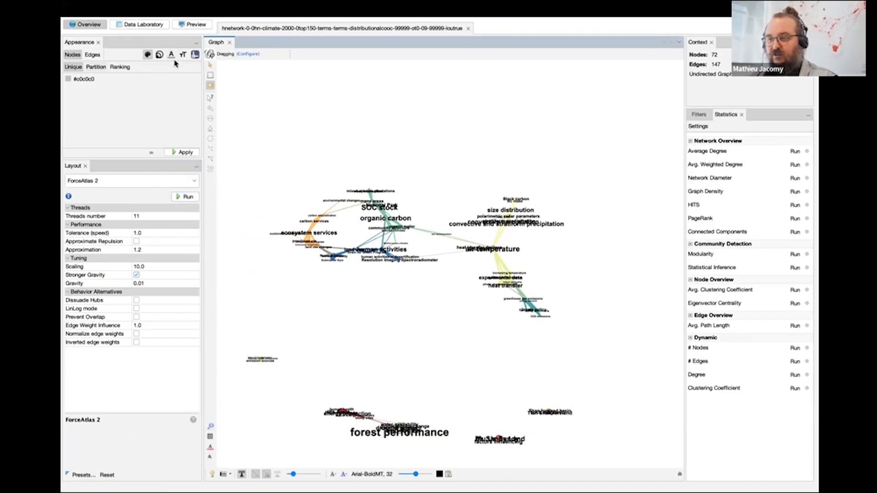
left_click(94, 67)
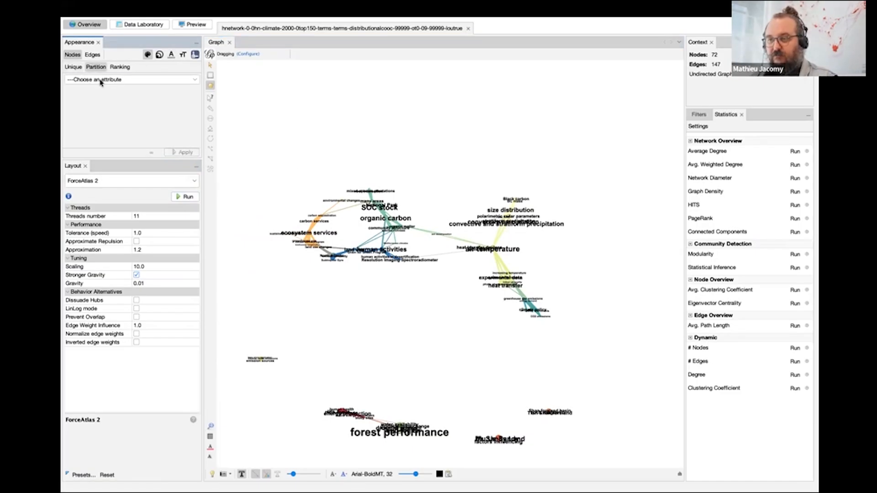
left_click(101, 82)
left_click(136, 61)
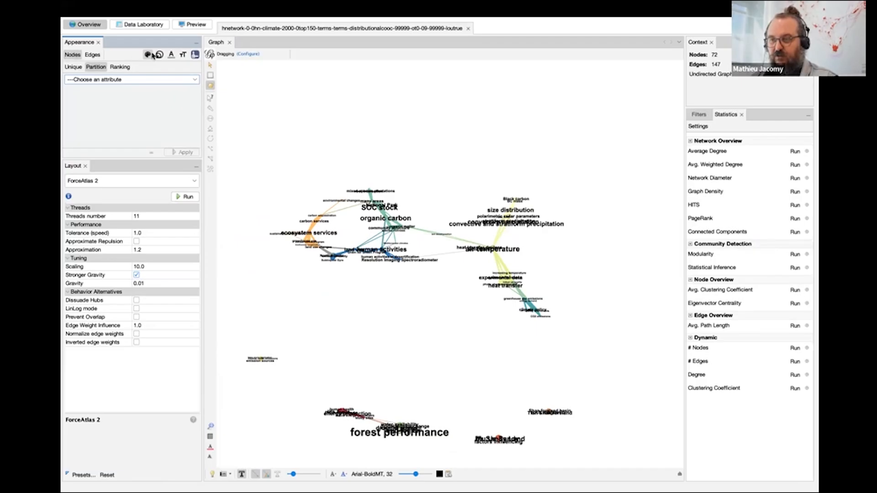
Apply the single unique color #ff3a90 to all nodes.
left_click(76, 69)
left_click_drag(68, 80, 79, 119)
left_click(175, 154)
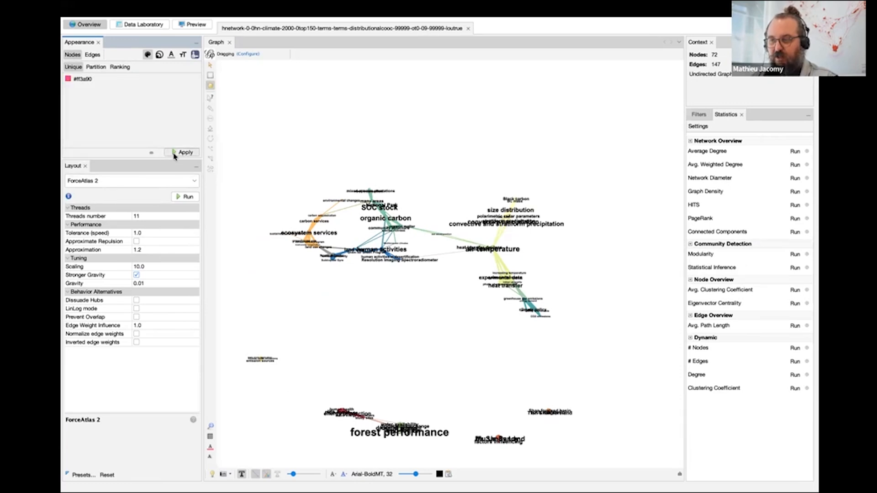
Try category and then community as the partition attribute for the node colors.
left_click(95, 68)
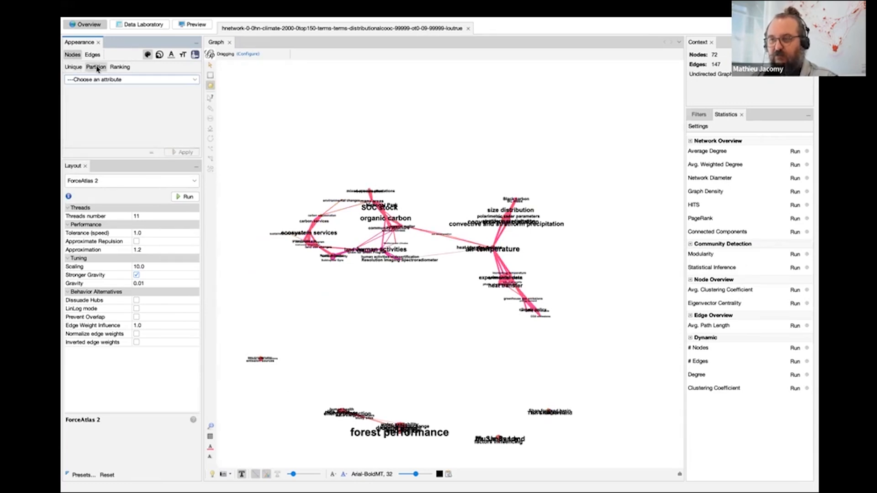
left_click(112, 83)
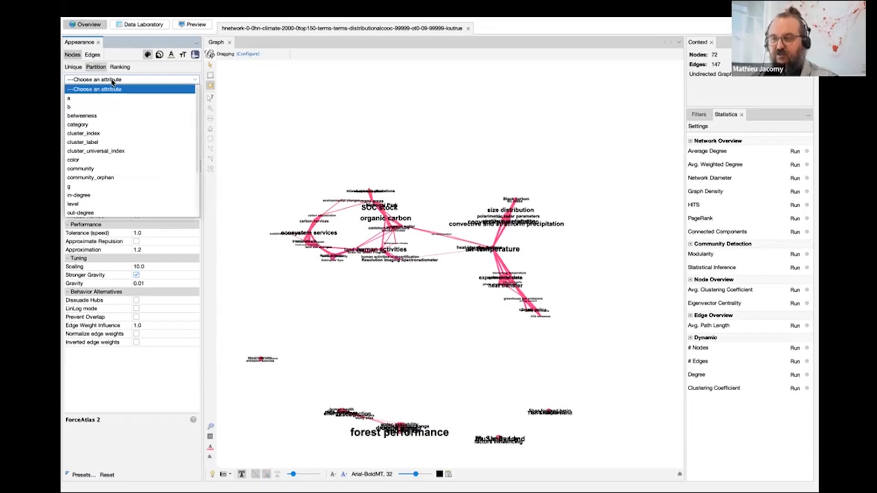
left_click(116, 124)
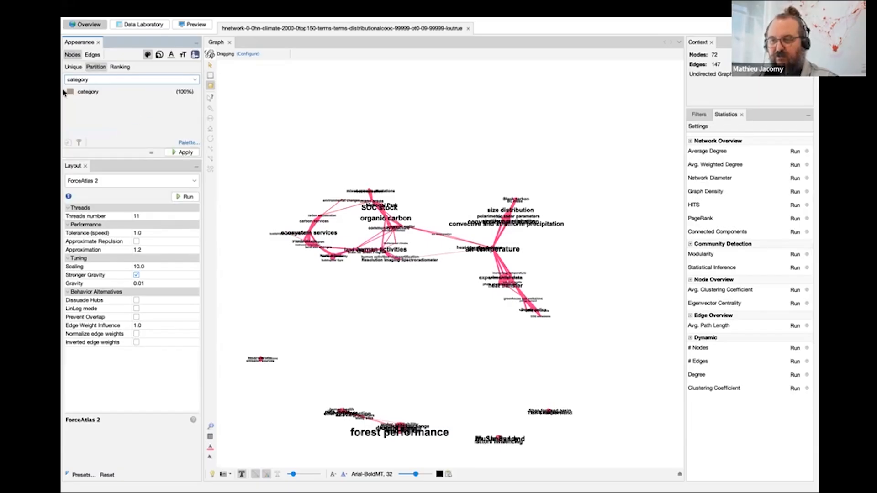
left_click(70, 80)
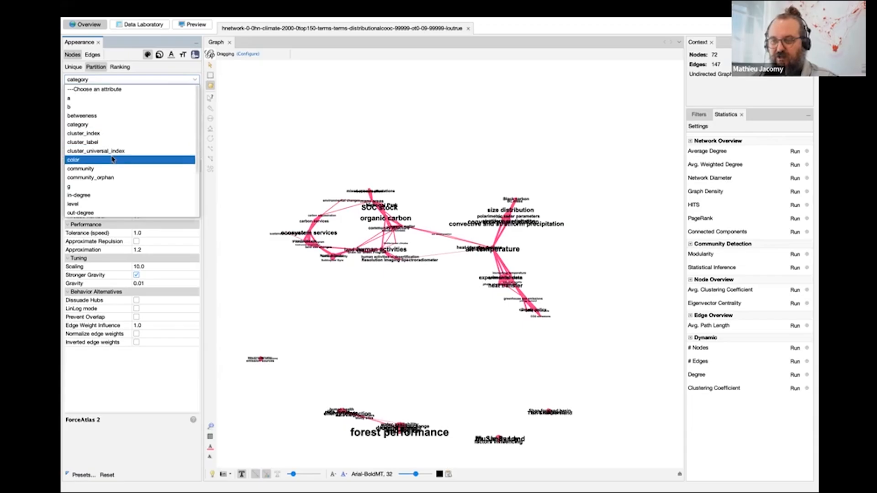
scroll(117, 178, "down", 3)
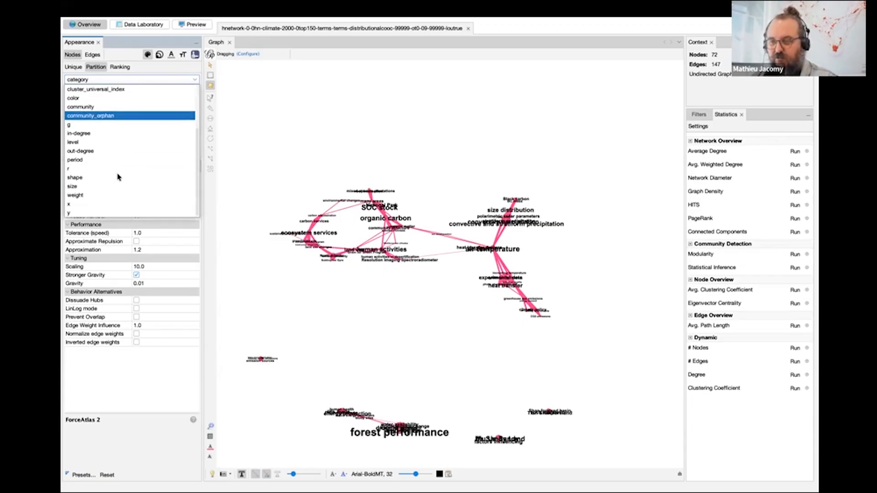
scroll(117, 177, "up", 3)
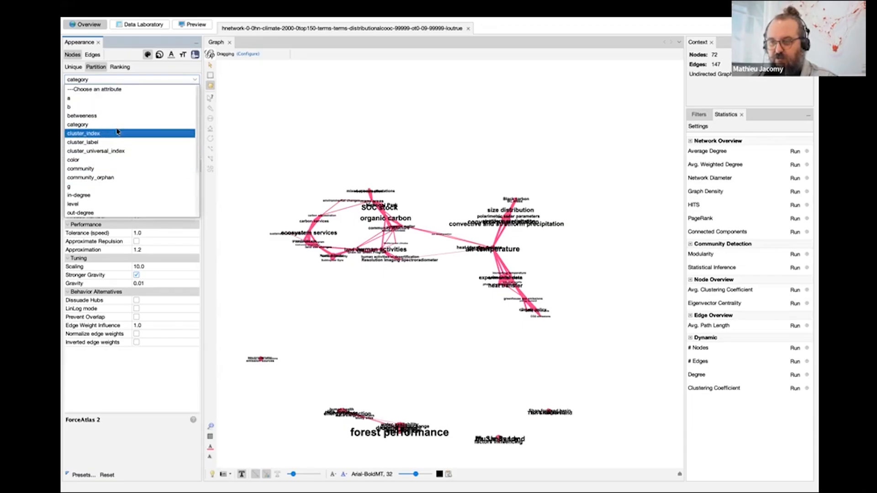
left_click(116, 169)
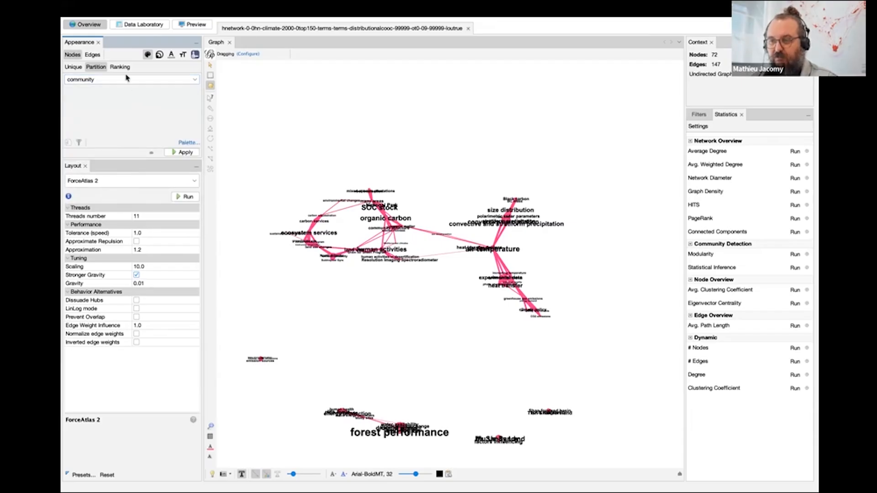
Color the nodes by the community_orphan partition using the first recent palette.
left_click(126, 78)
left_click(105, 175)
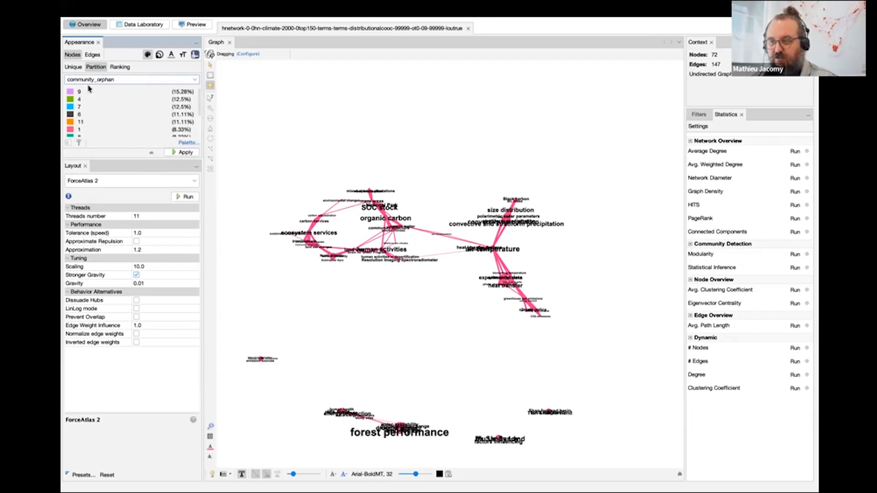
left_click(187, 143)
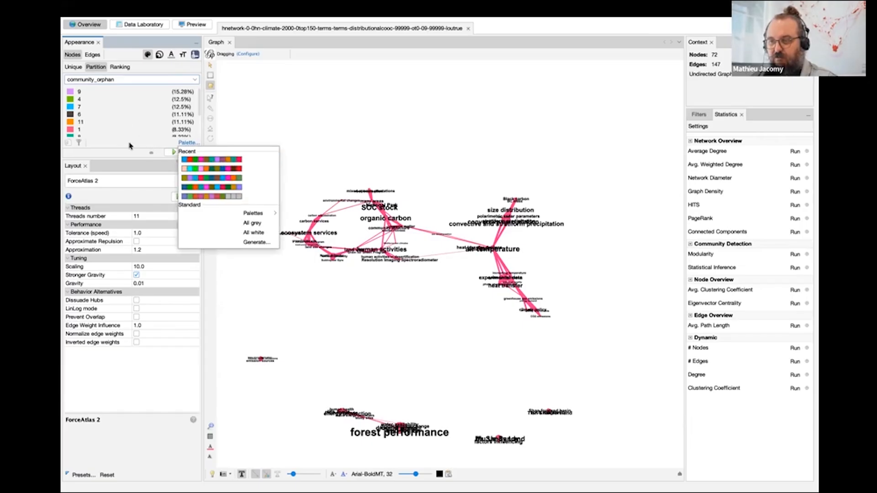
left_click(212, 160)
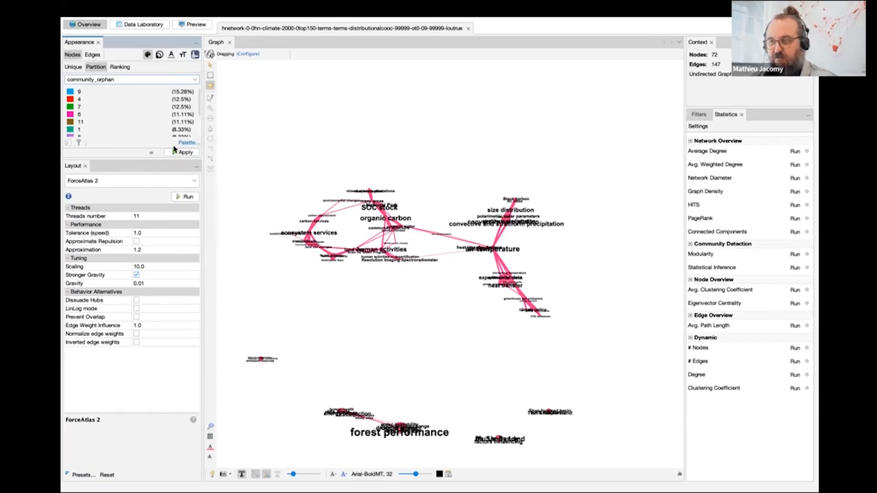
left_click(181, 152)
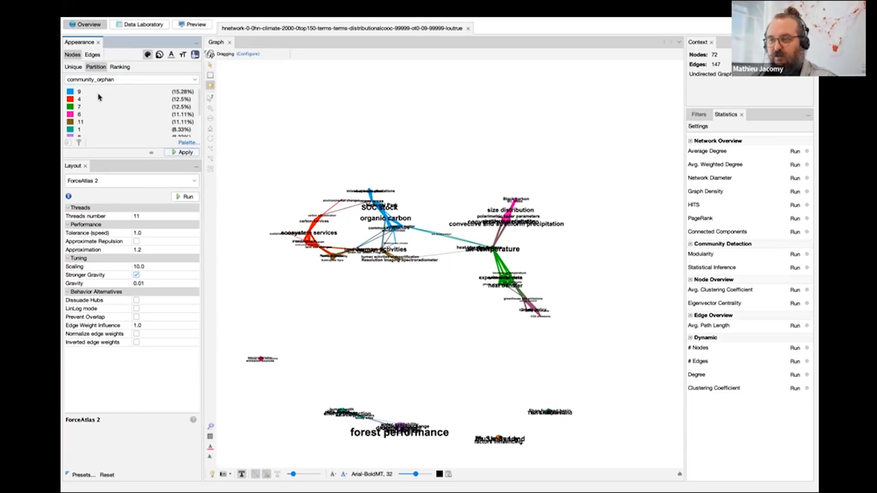
Change the color of community_orphan group 9 to light green and apply it to the nodes.
left_click(70, 92)
left_click(177, 126)
left_click(186, 153)
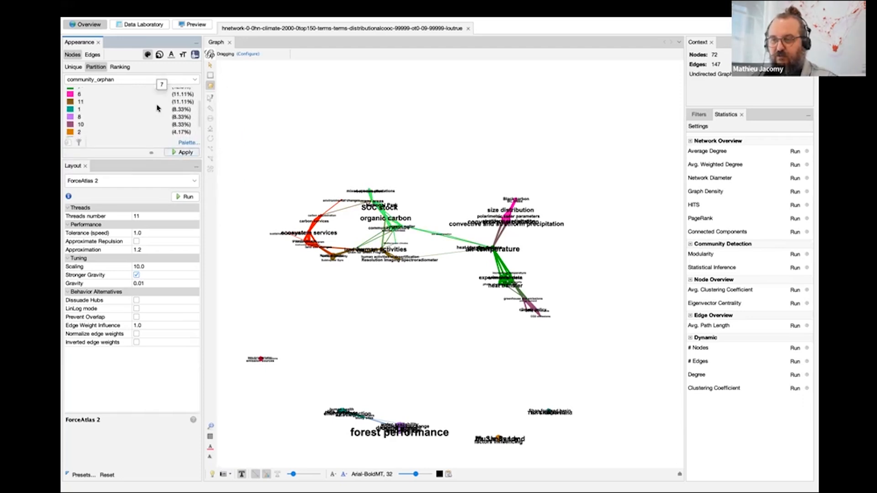
Generate a partition palette limited to 5 colors with the Default preset.
left_click(185, 143)
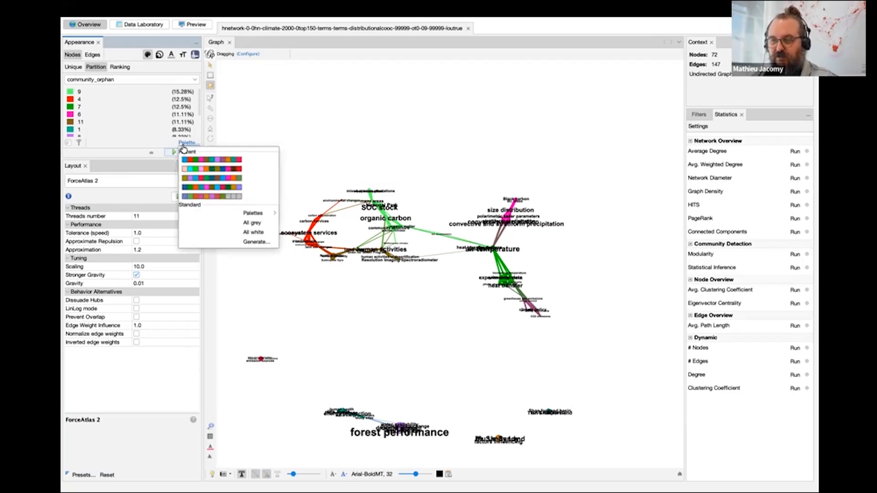
left_click(256, 242)
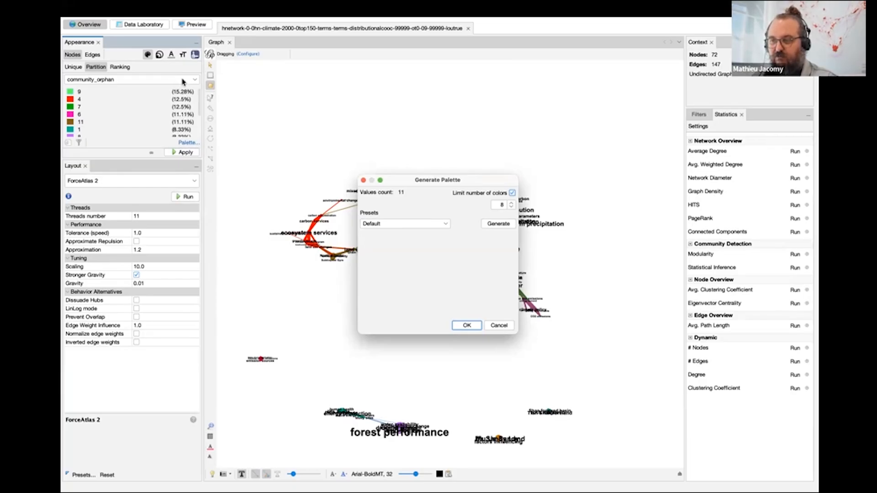
left_click_drag(494, 205, 525, 205)
type("5")
left_click(433, 224)
left_click(436, 223)
left_click(487, 225)
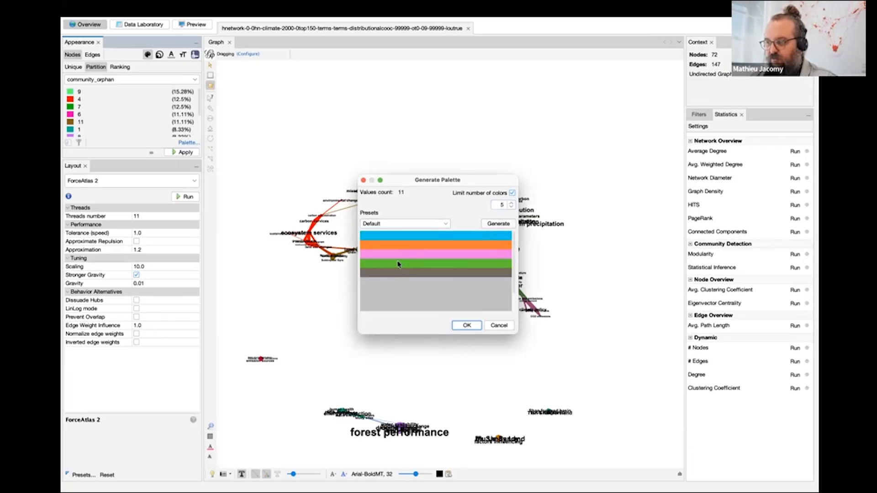
Regenerate the palette with the Pimp preset, accept it and apply it to the node partition.
left_click(404, 224)
left_click(411, 283)
left_click(496, 223)
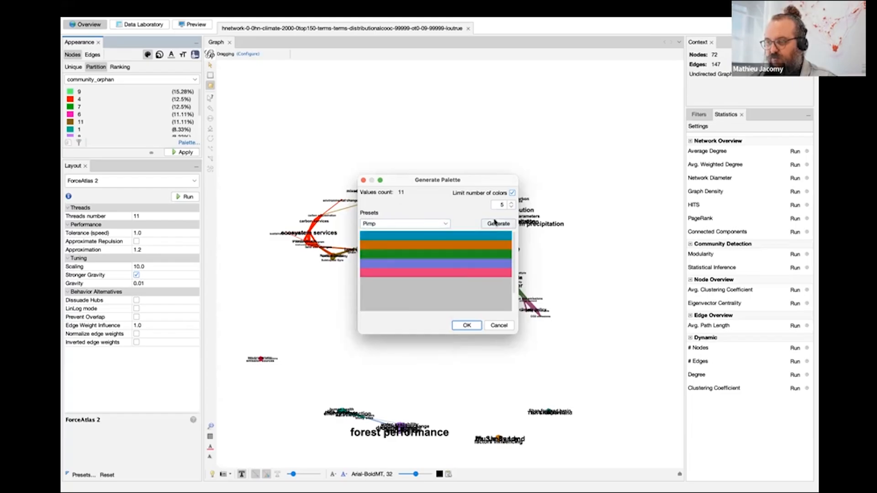
left_click(467, 326)
left_click(181, 154)
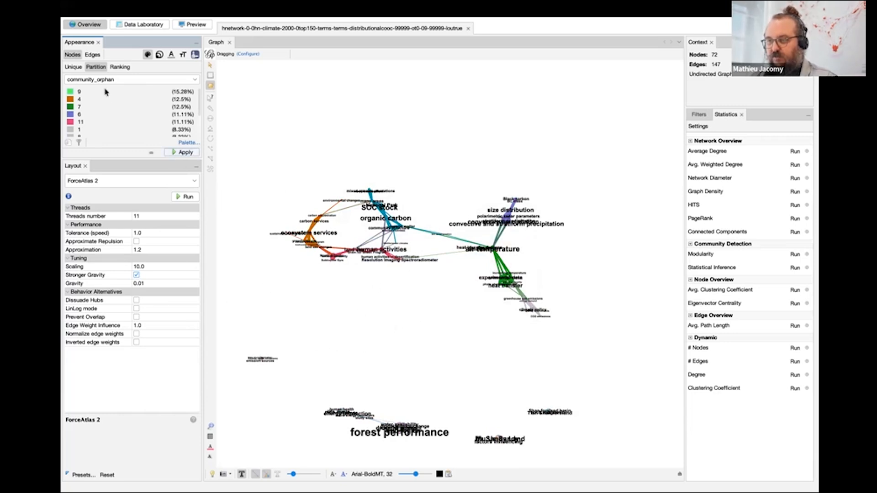
Color the nodes by Degree ranking, with the low end of the gradient changed to yellow.
left_click(124, 66)
left_click(118, 79)
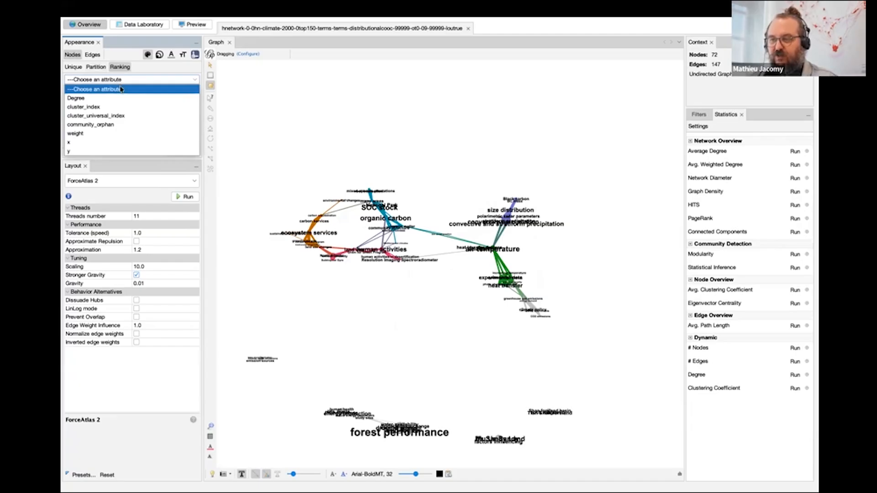
left_click(122, 98)
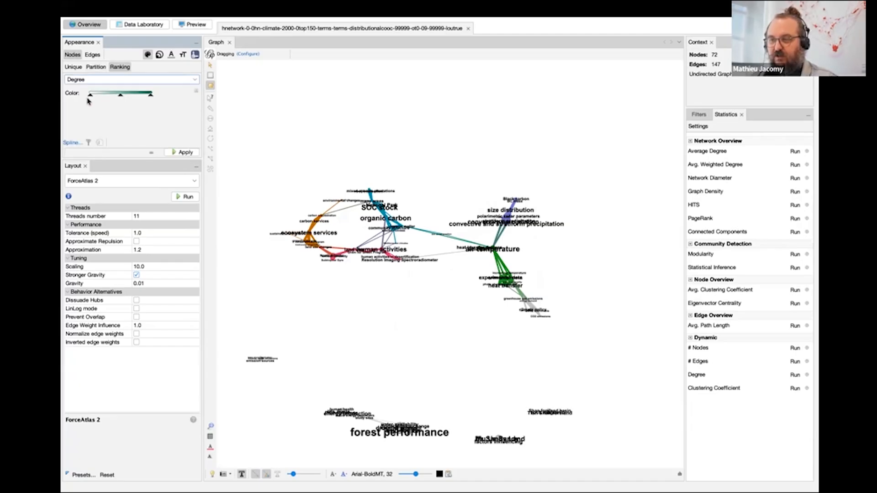
double_click(90, 95)
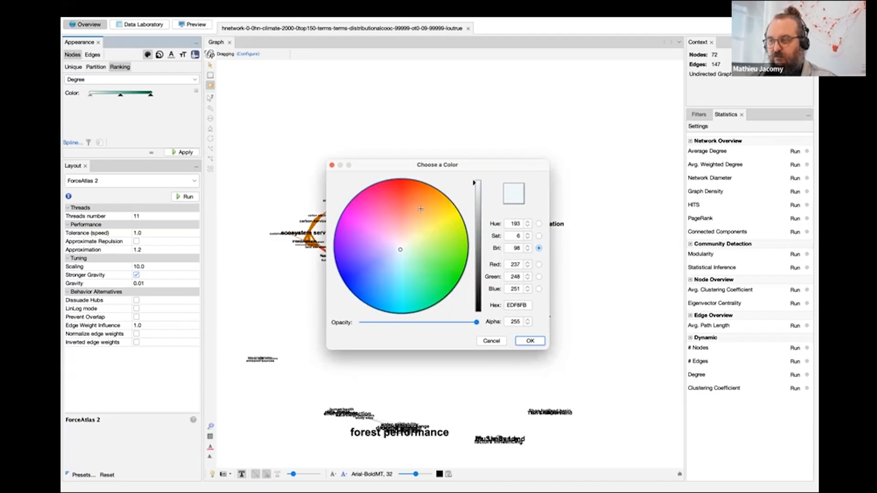
left_click_drag(421, 209, 444, 215)
left_click(537, 344)
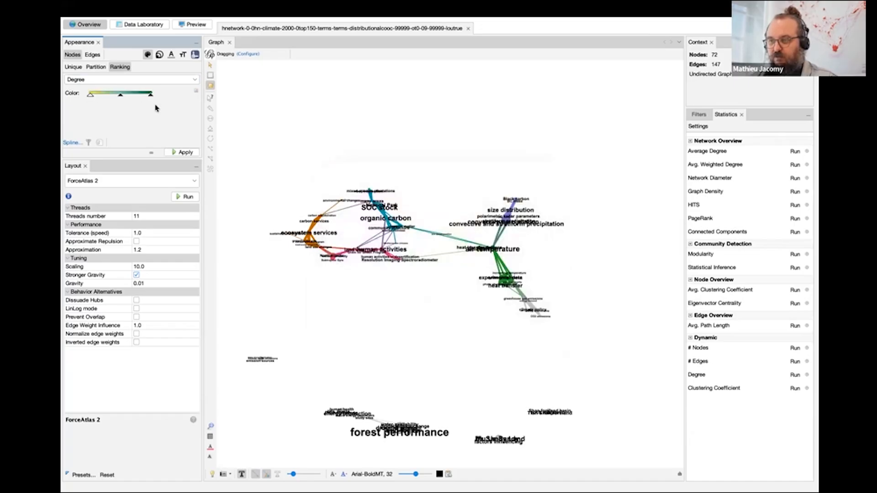
left_click(194, 155)
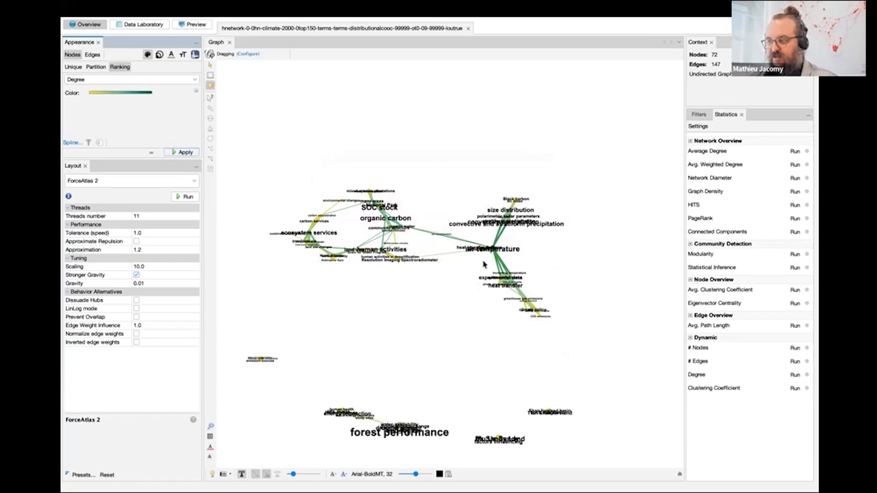
Hide the node labels and apply a unique size of 10 to all nodes.
left_click(242, 474)
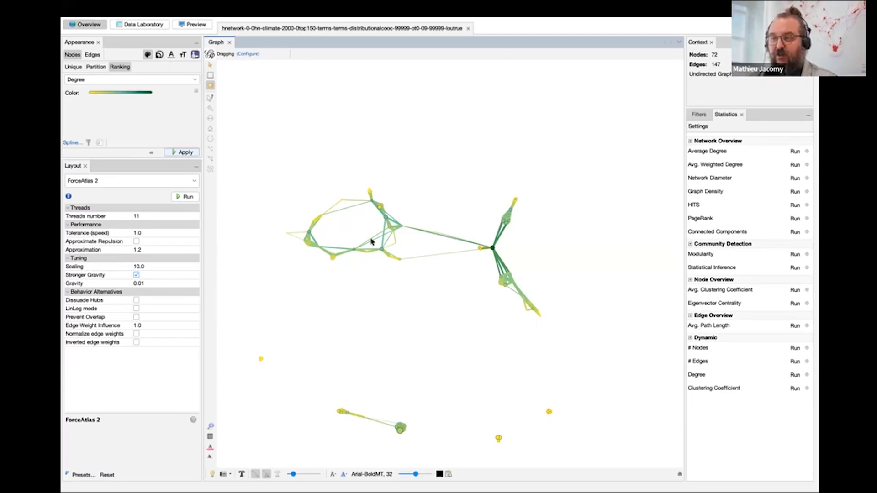
left_click(160, 55)
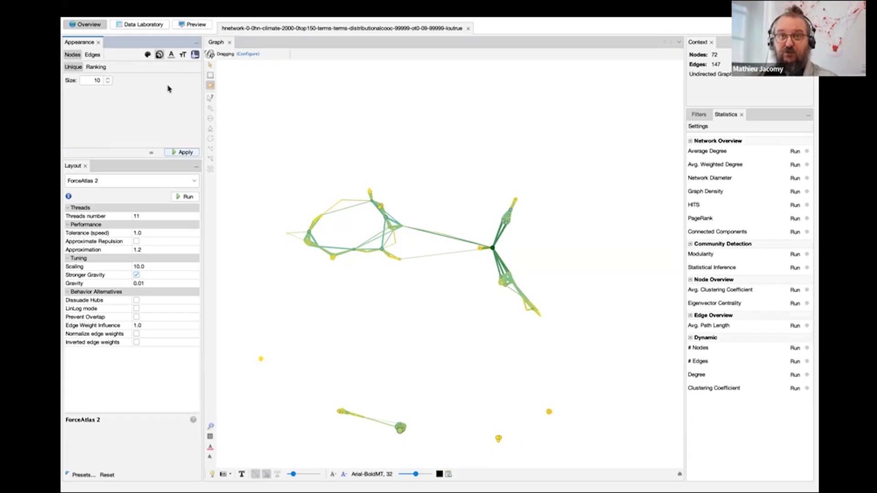
left_click(182, 152)
Rank the node sizes by Degree with a minimum of 1 and a maximum of 4.
left_click(107, 67)
left_click(118, 80)
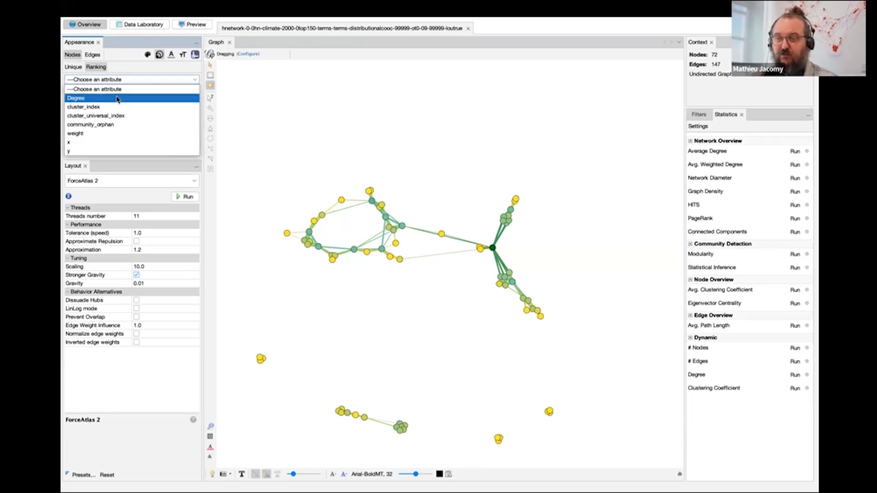
left_click(117, 99)
left_click(183, 154)
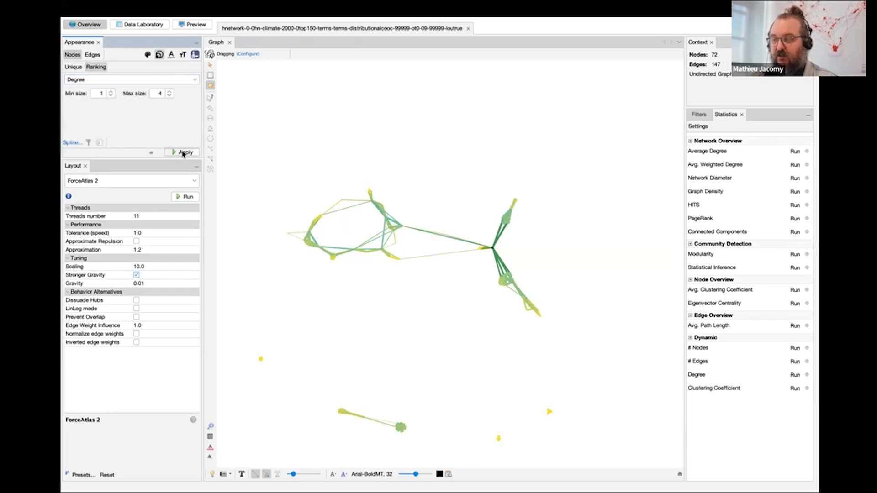
Set the Degree size ranking to a minimum of 5 and a maximum of 50 and apply it.
double_click(100, 94)
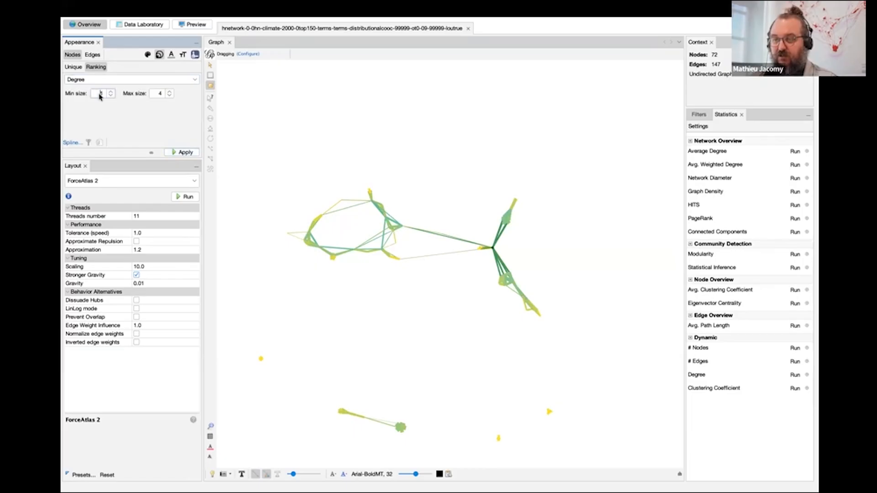
type("5")
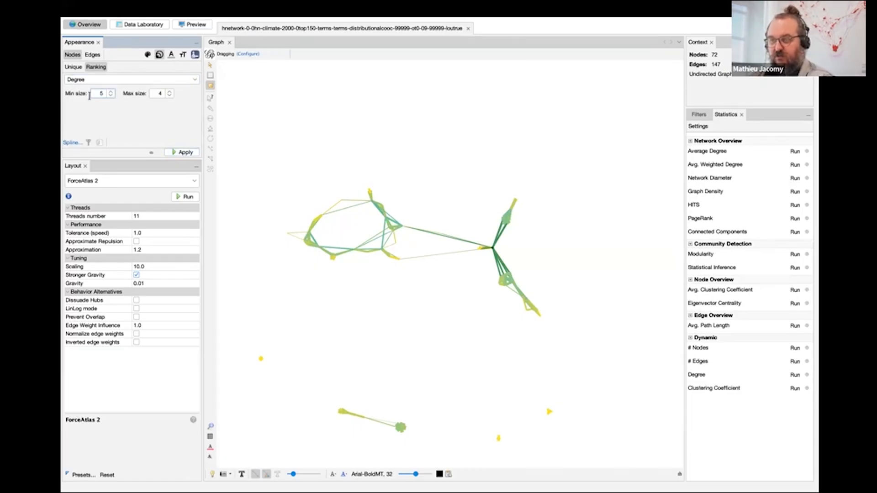
double_click(152, 93)
type("50")
left_click(183, 153)
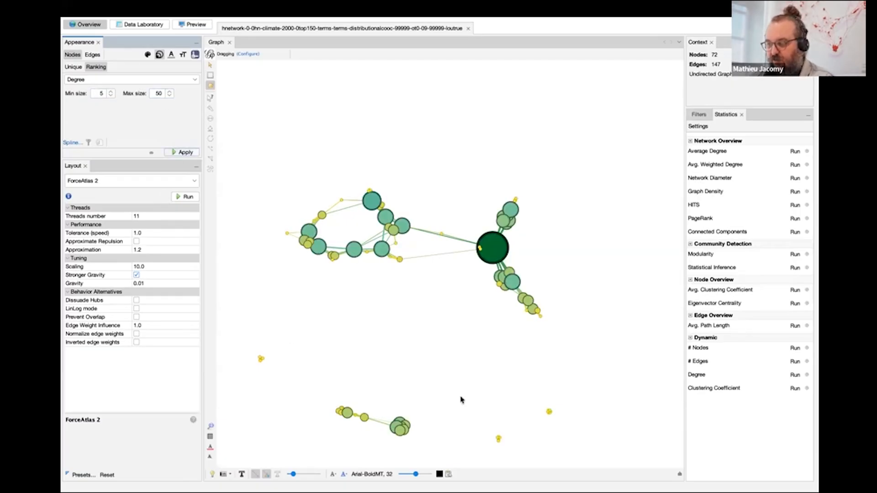
Set the Degree size ranking to a minimum of 3 and a maximum of 15 and apply it.
left_click(96, 93)
type("3")
key("Tab")
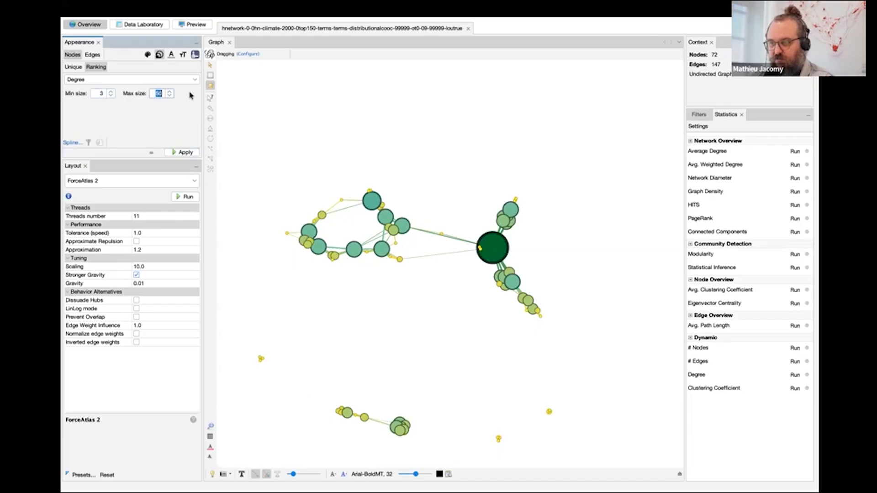
left_click(179, 154)
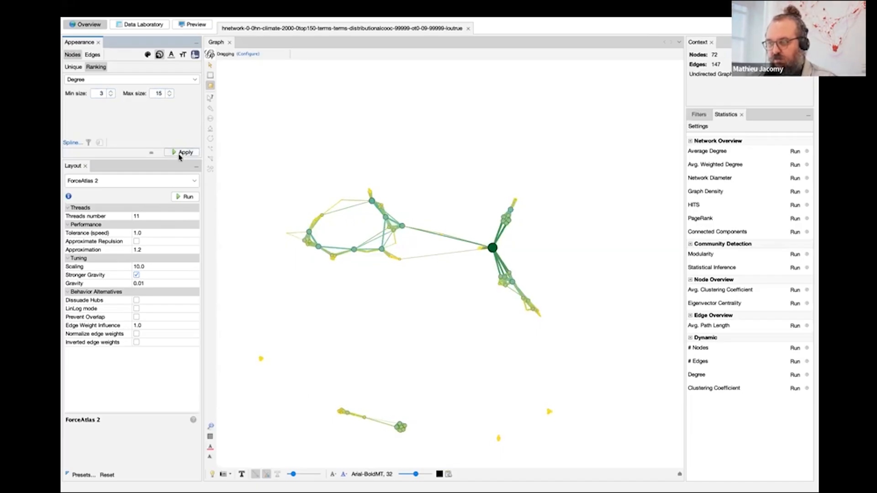
Show the node labels at a reduced size and make the edges slightly thinner.
left_click(241, 475)
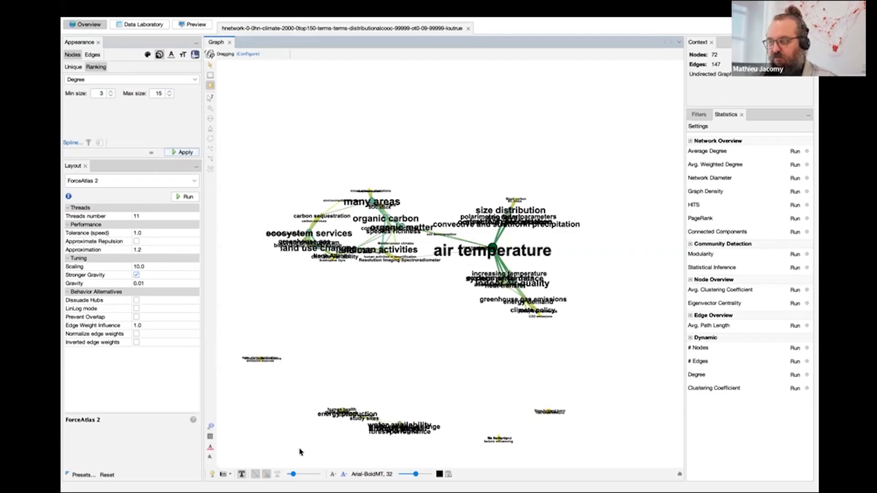
left_click_drag(416, 475, 406, 474)
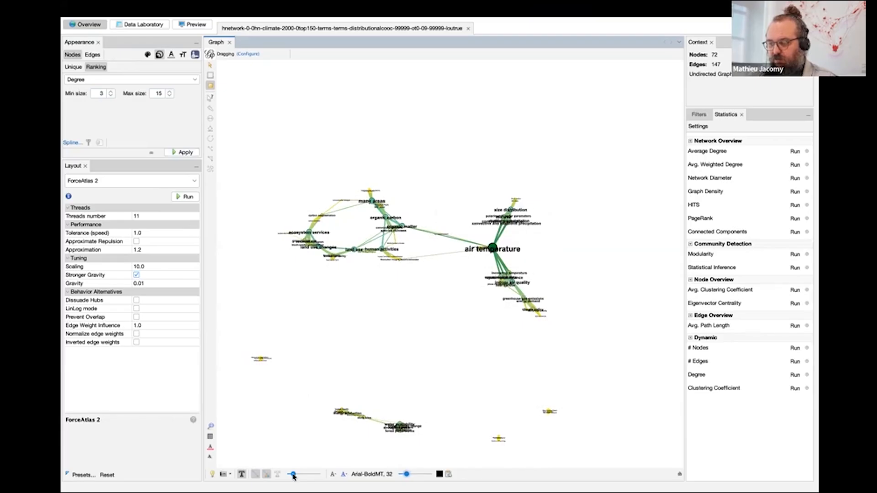
mouse_move(293, 474)
left_mouse_down()
mouse_move(319, 474)
mouse_move(292, 475)
left_mouse_up()
scroll(480, 255, "up", 5)
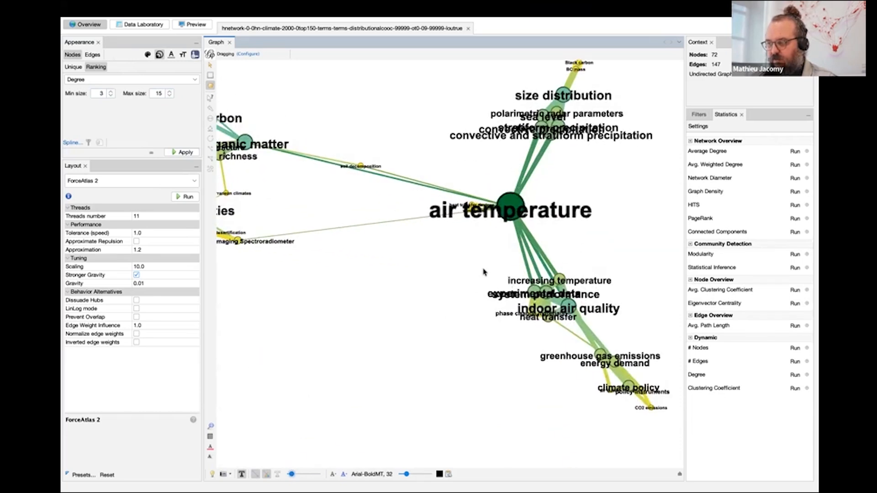
left_click_drag(479, 254, 348, 291)
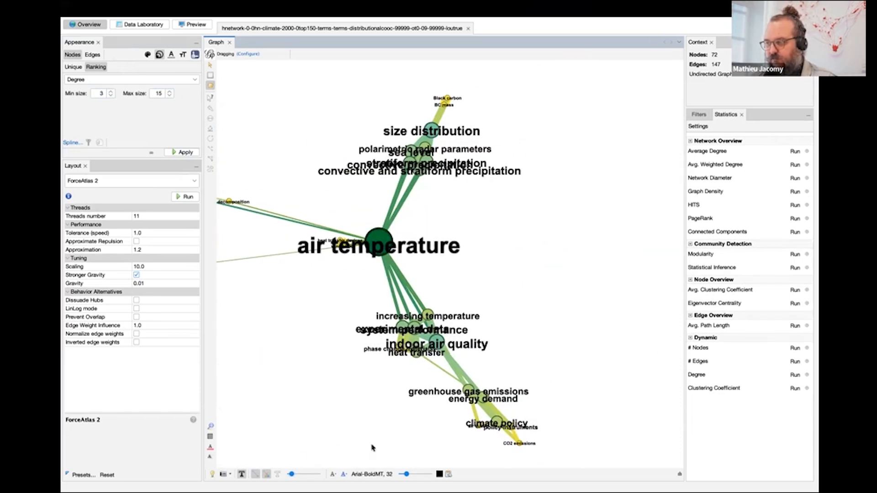
Reduce the size of the node labels slightly.
left_click_drag(406, 474, 403, 474)
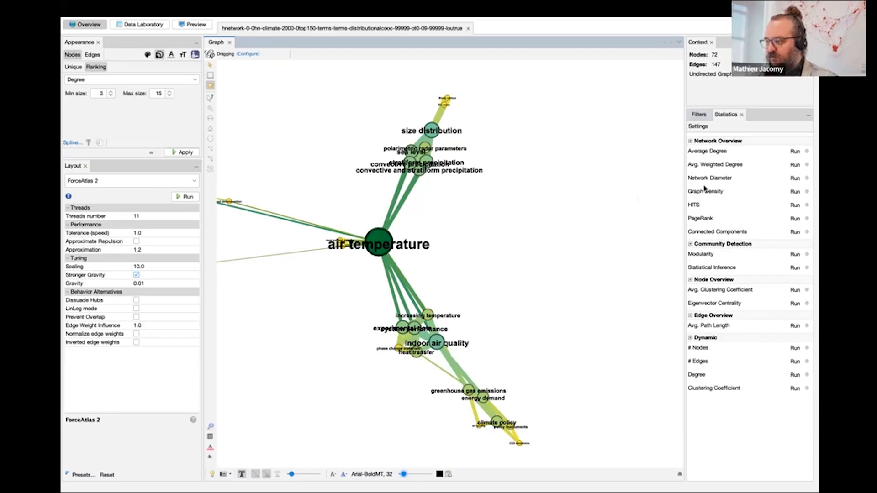
Add a Degree Range topology filter to the queries, set its range to 7–13 and apply it.
left_click(698, 115)
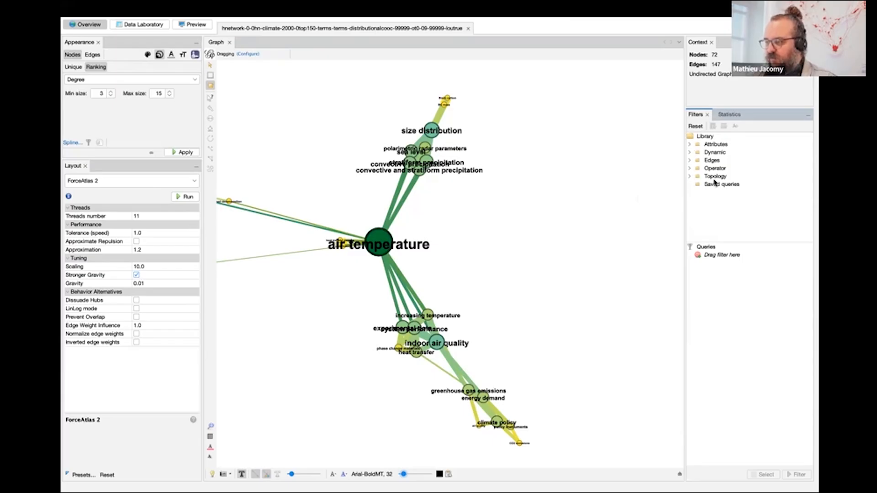
left_click(690, 177)
scroll(705, 155, "down", 2)
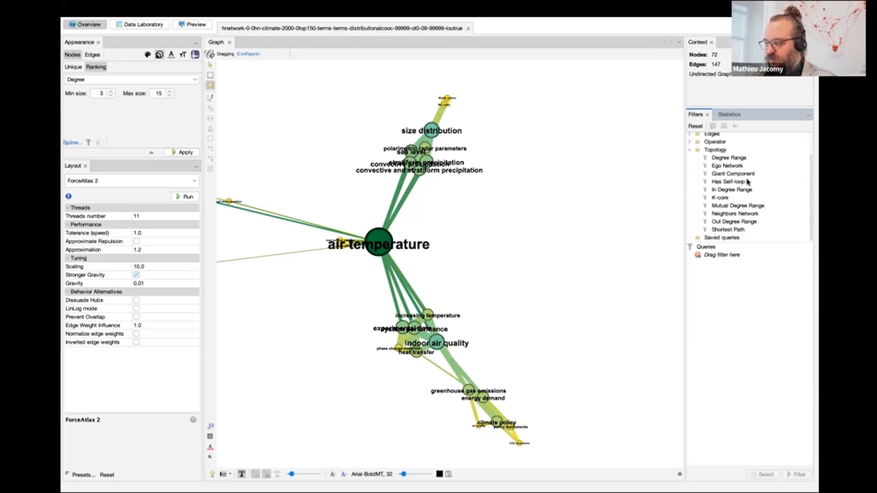
left_click_drag(729, 161, 720, 259)
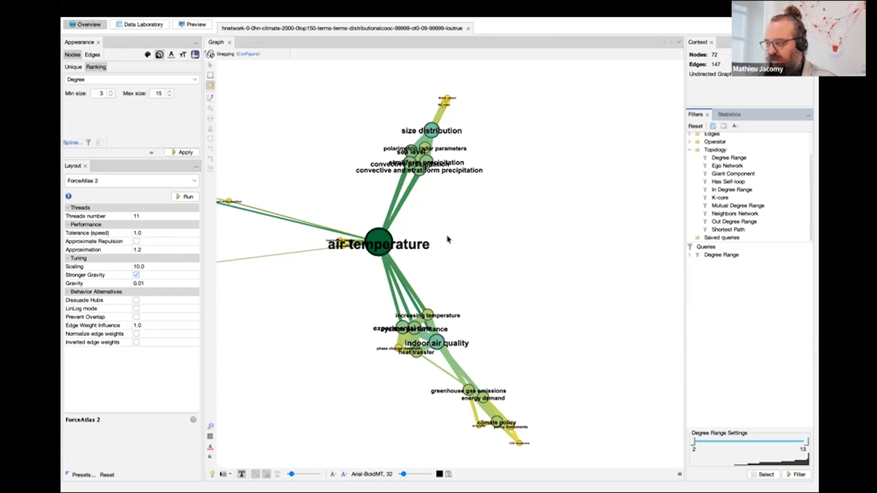
left_click_drag(695, 445, 748, 443)
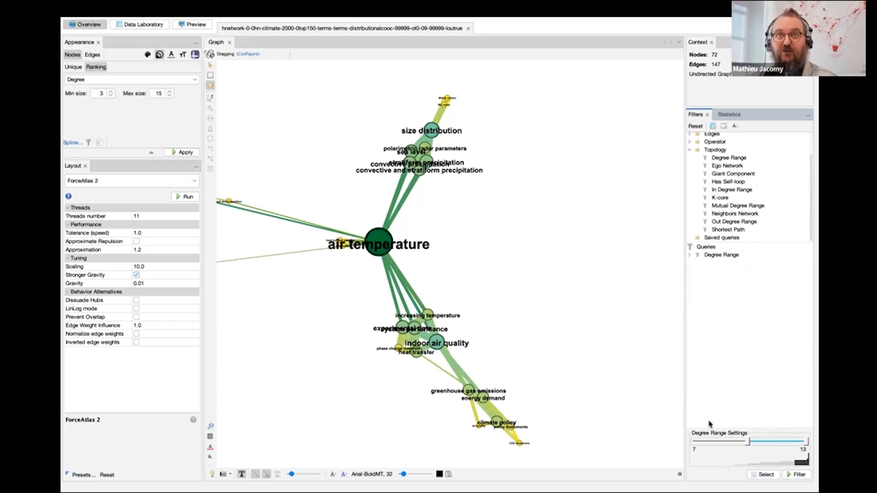
left_click(797, 475)
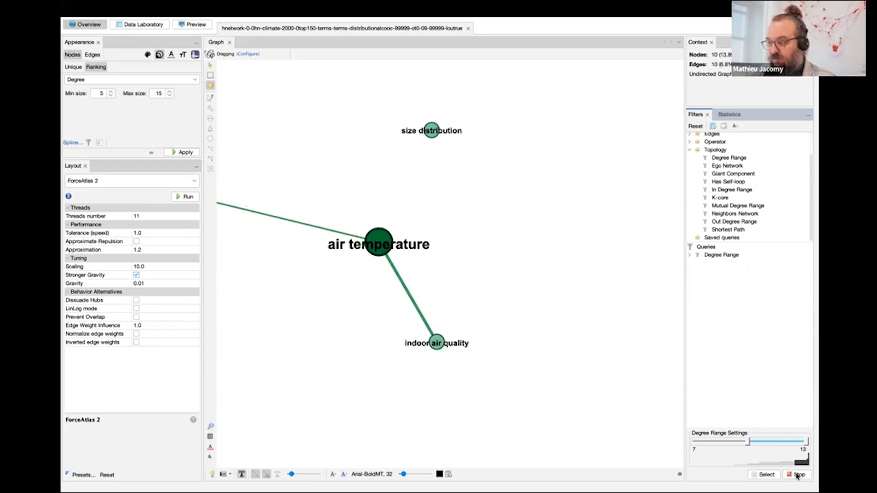
scroll(333, 299, "down", 3)
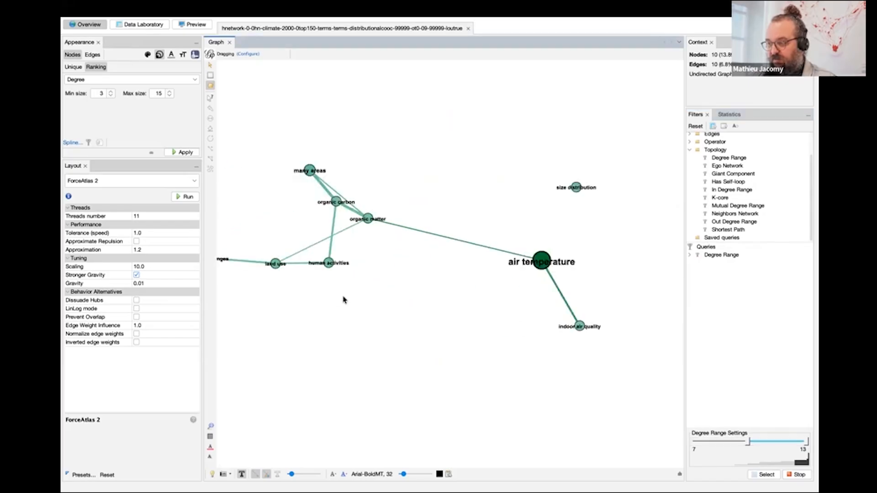
scroll(408, 325, "down", 2)
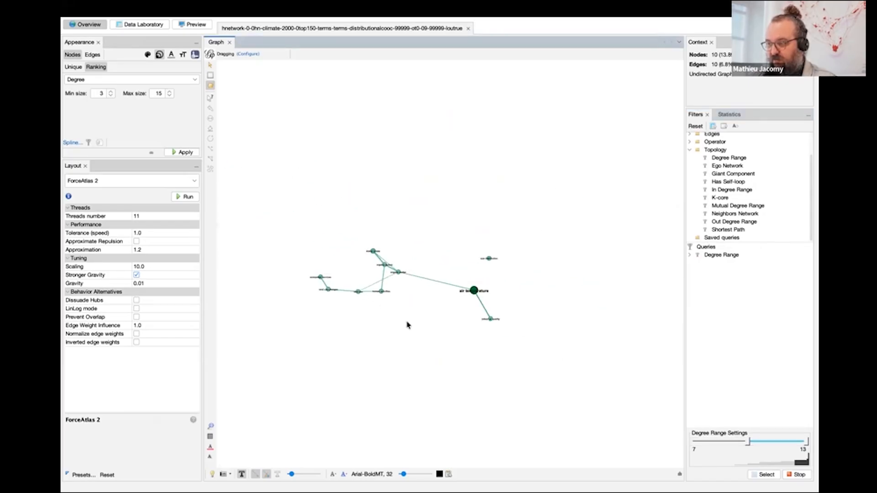
Vary the Degree Range filter's limits, restore its full 2–13 range and stop the filtering.
left_click_drag(749, 443, 691, 444)
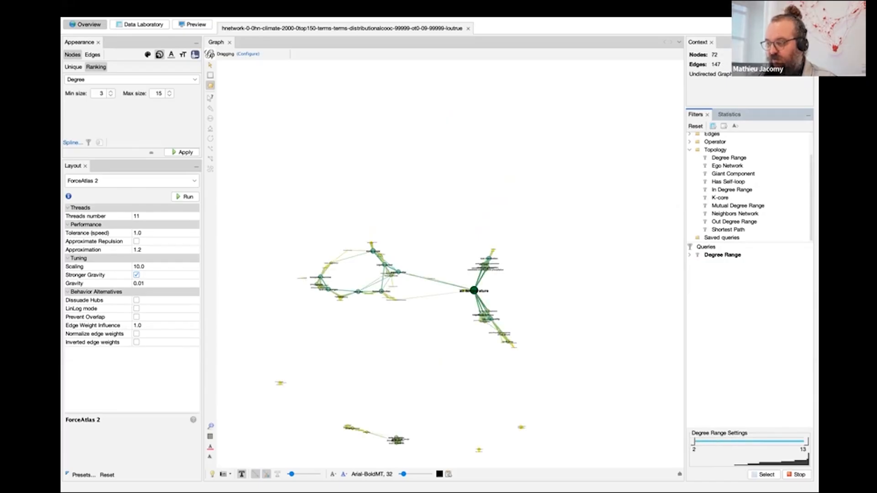
left_click_drag(788, 443, 719, 443)
left_click(799, 475)
left_click(798, 475)
left_click(798, 474)
left_click(799, 474)
left_click(799, 474)
left_click_drag(723, 443, 806, 442)
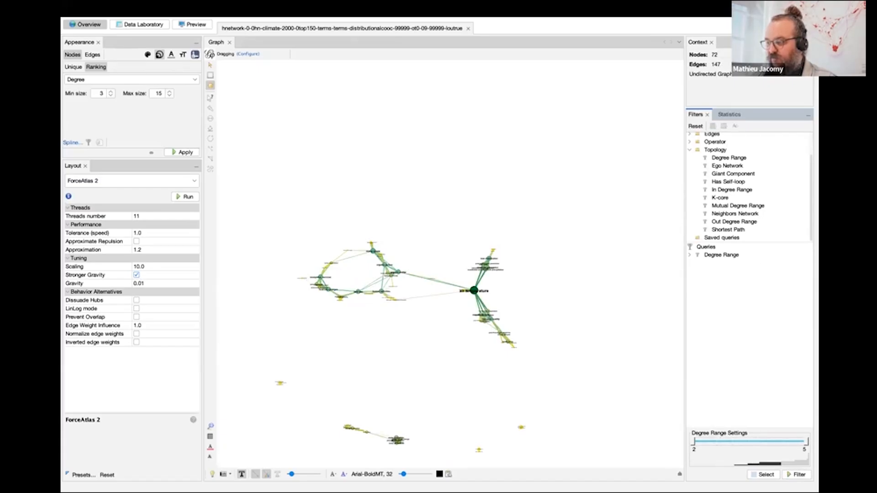
Remove the Degree Range filter from the queries.
left_click(721, 255)
right_click(713, 255)
left_click(731, 264)
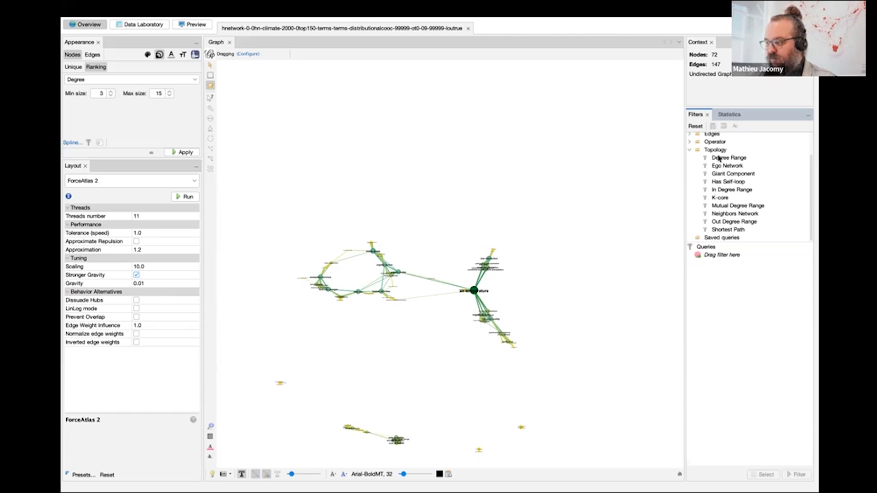
Add a node Partition filter on community_orphan to the queries and apply it with only community 9 selected.
left_click(689, 150)
left_click(689, 144)
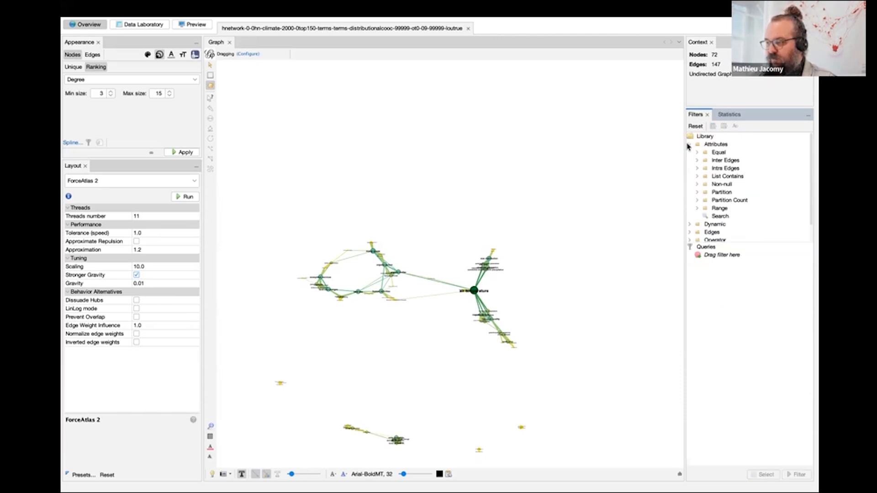
left_click(697, 193)
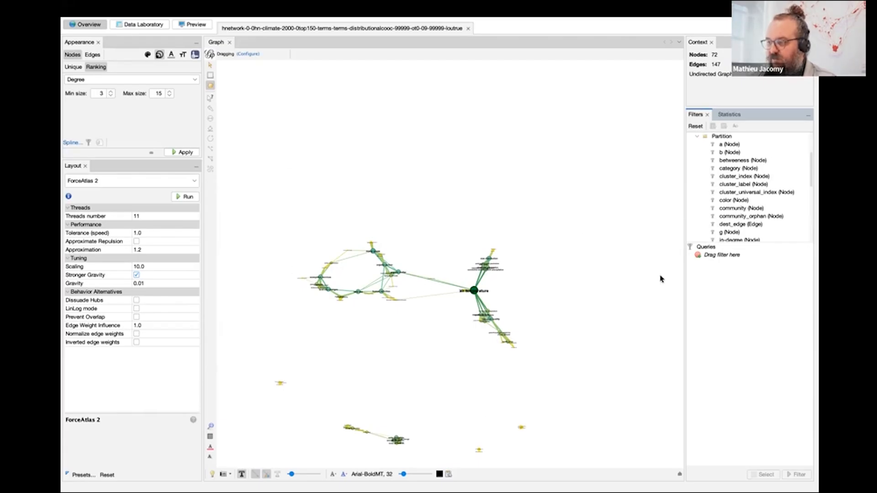
left_click_drag(747, 219, 716, 259)
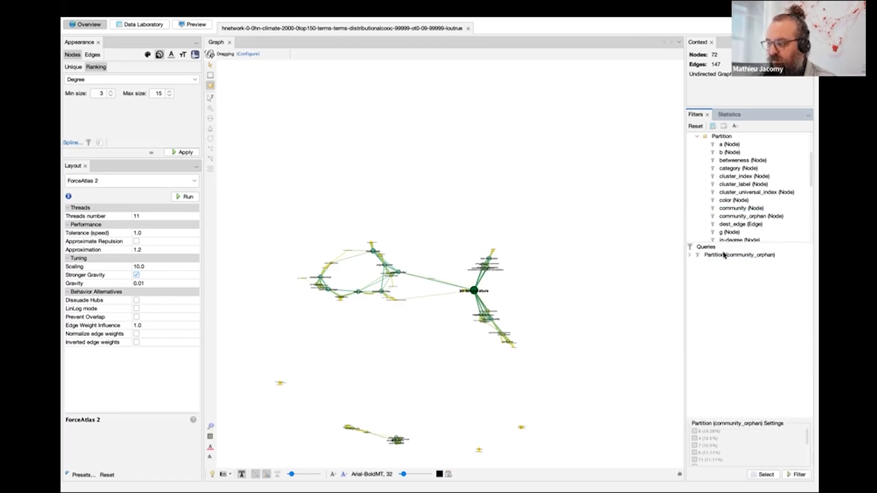
left_click(695, 432)
left_click(796, 475)
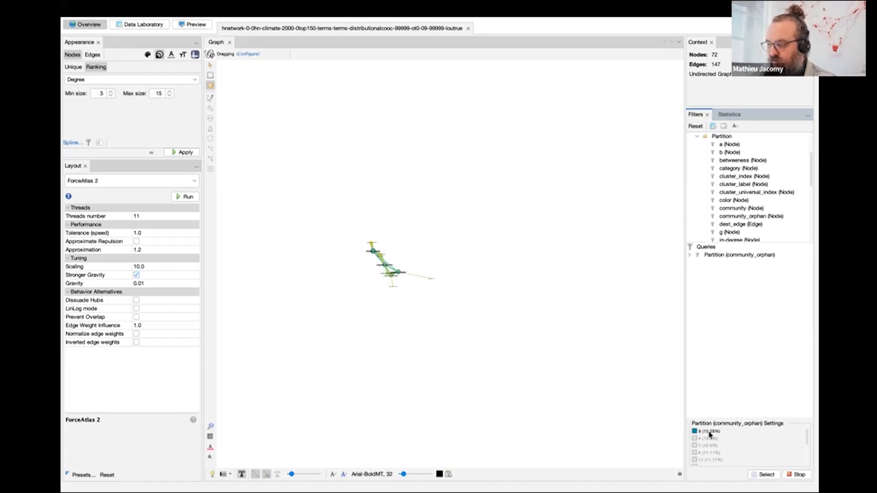
Include communities 4 and 7 in the community_orphan partition filter, toggling community 4 off and on again.
left_click(695, 439)
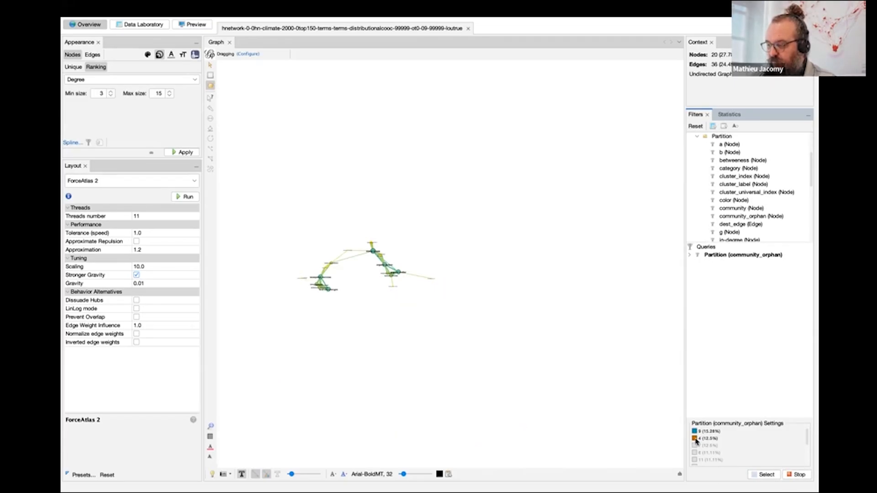
left_click(695, 446)
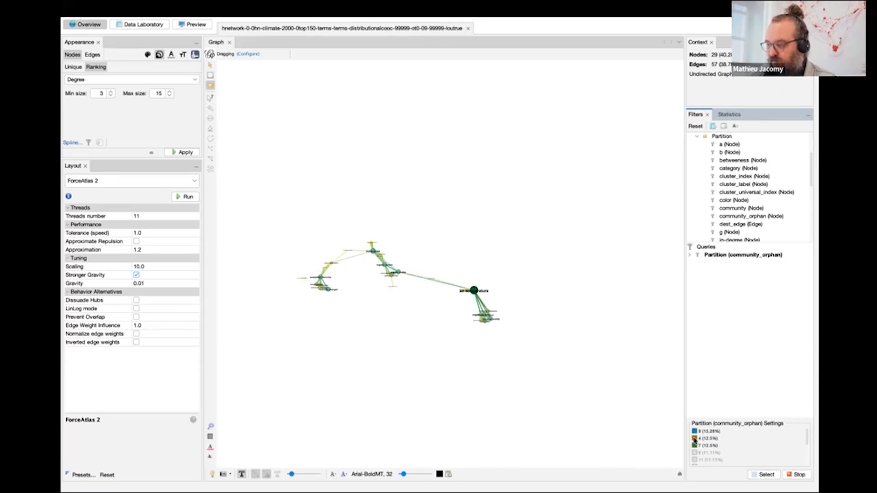
left_click(695, 439)
left_click(695, 439)
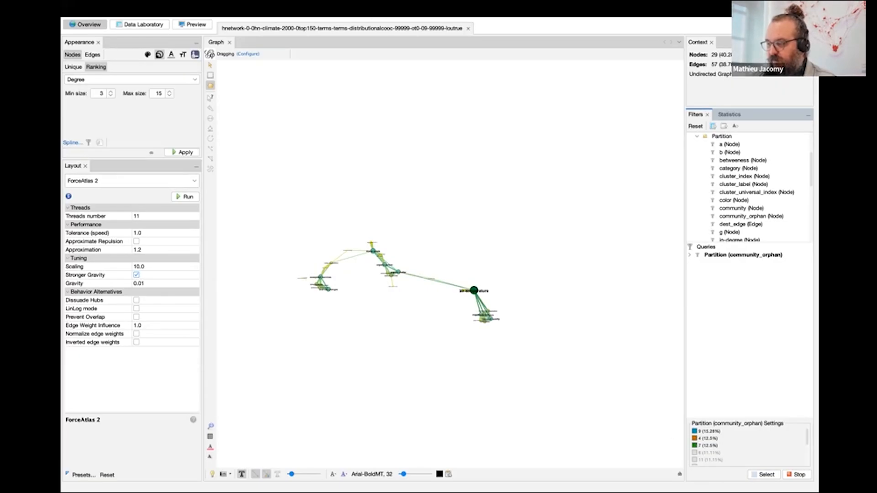
Stop the community_orphan partition filter and remove it from the queries.
left_click(797, 474)
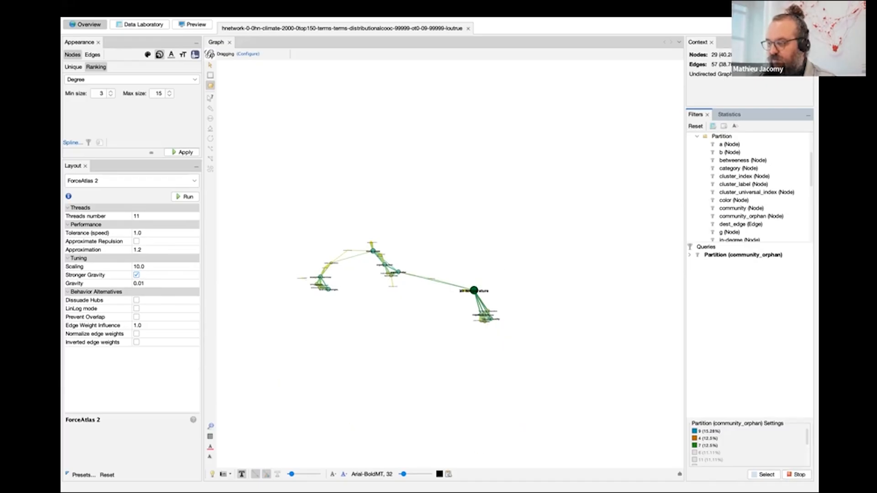
right_click(725, 259)
left_click(735, 263)
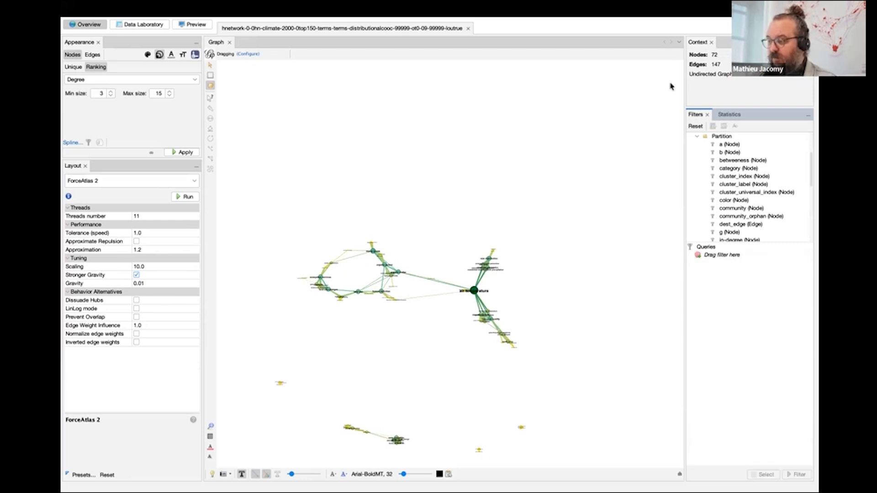
Run the undirected PageRank statistic with probability 0.85 and epsilon 0.001, and close its report after viewing the distribution.
left_click(725, 117)
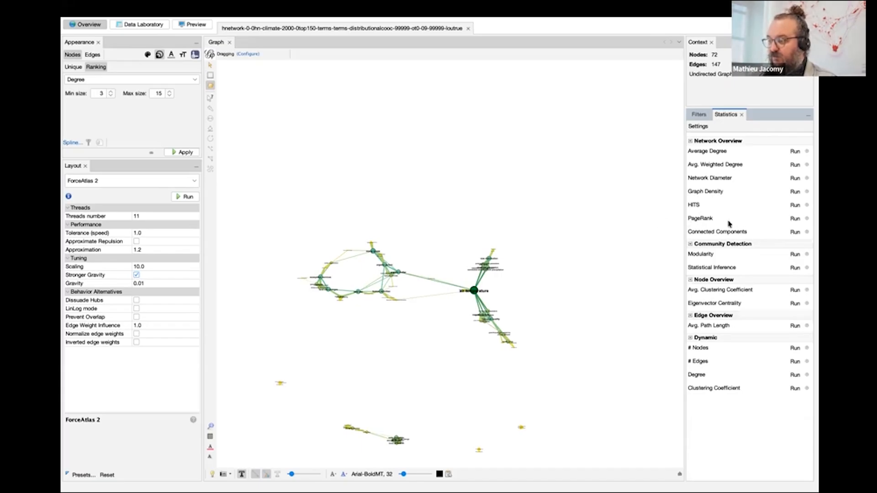
left_click(795, 219)
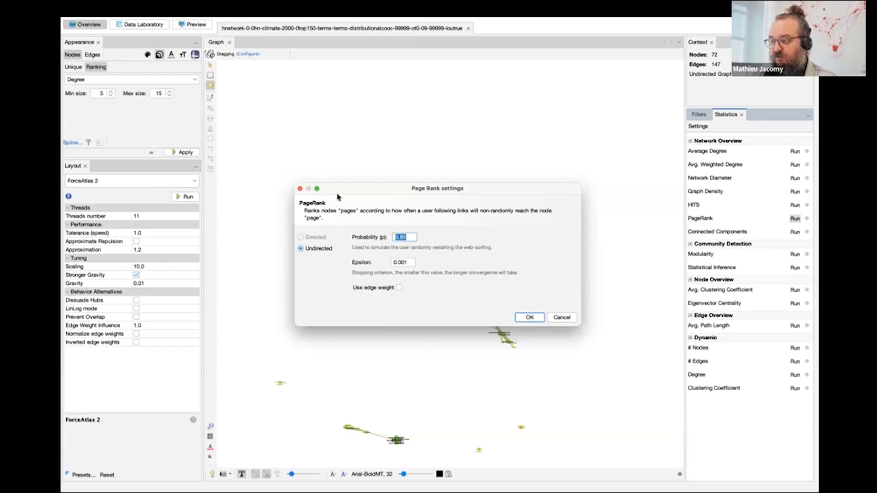
left_click(530, 317)
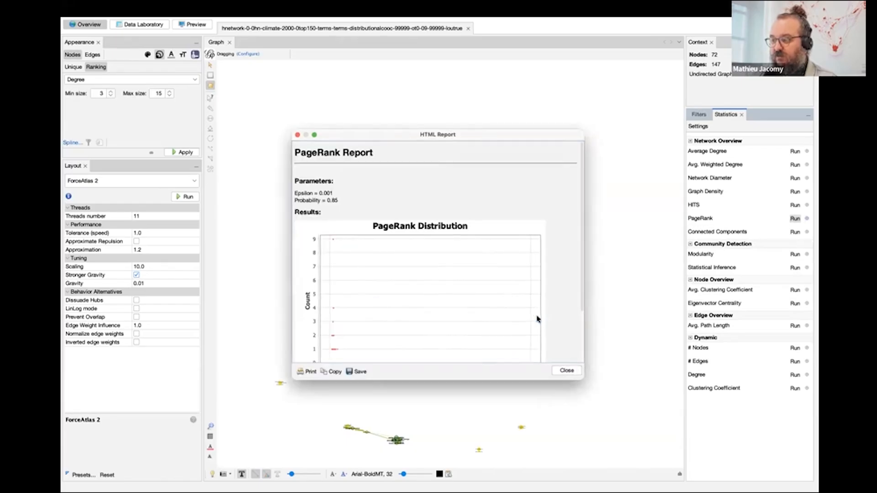
scroll(430, 300, "down", 3)
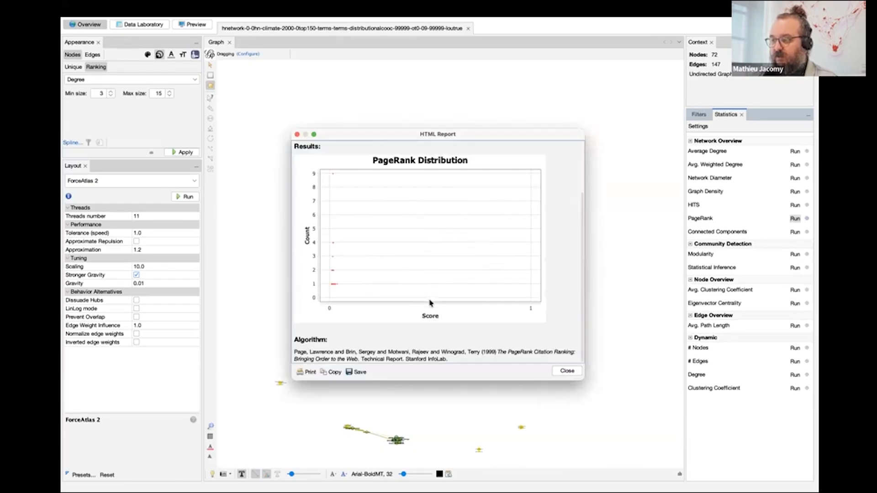
left_click(567, 371)
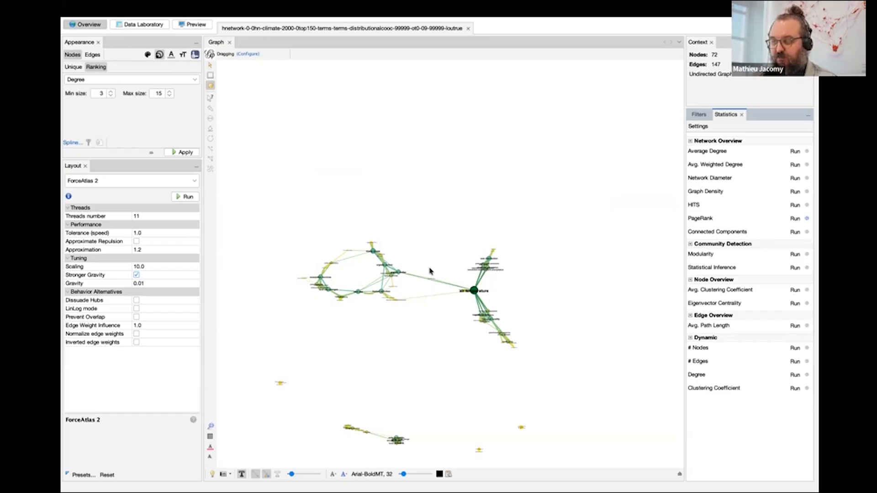
Rank the node sizes by PageRank with a minimum of 3 and a maximum of 15, and apply it.
scroll(429, 272, "up", 5)
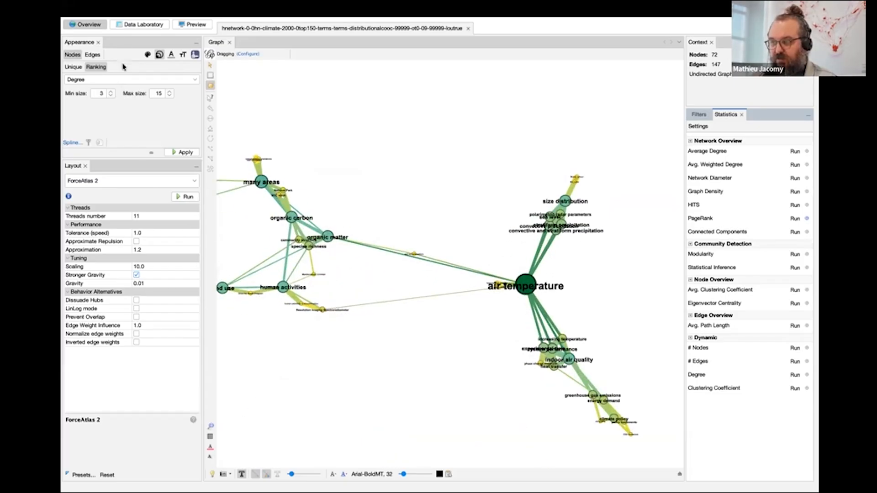
left_click(110, 81)
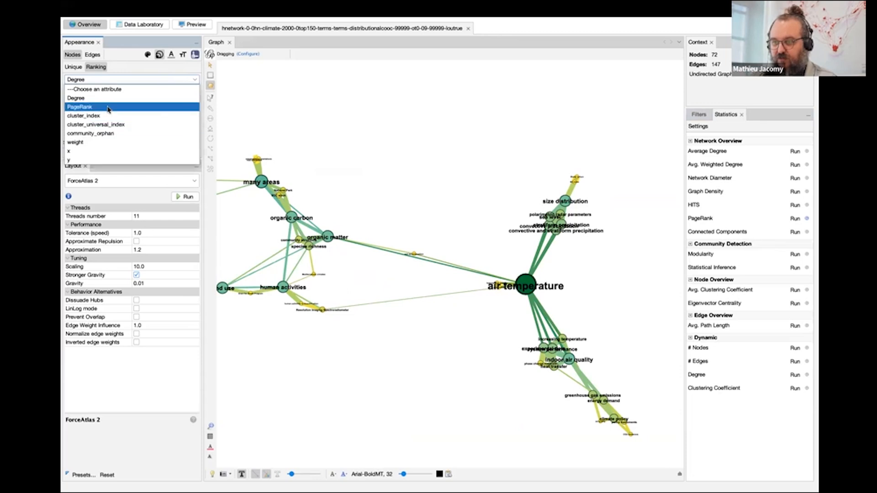
left_click(83, 108)
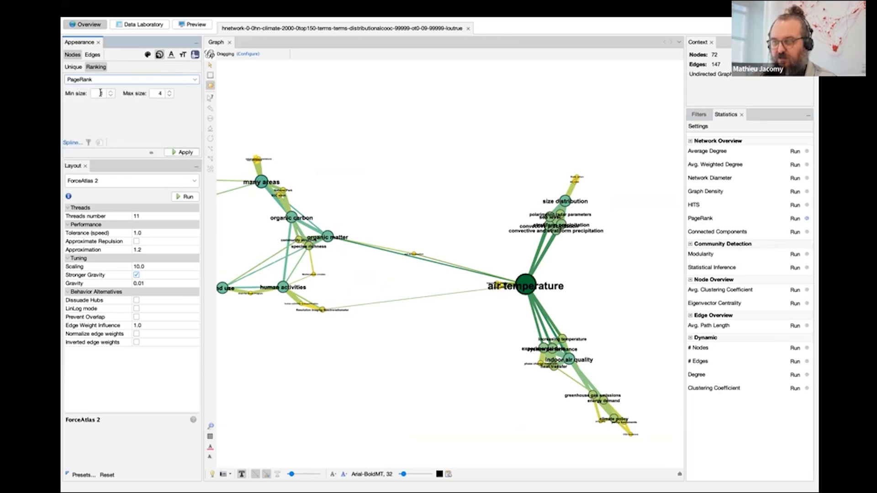
double_click(98, 91)
type("3")
double_click(158, 92)
type("15")
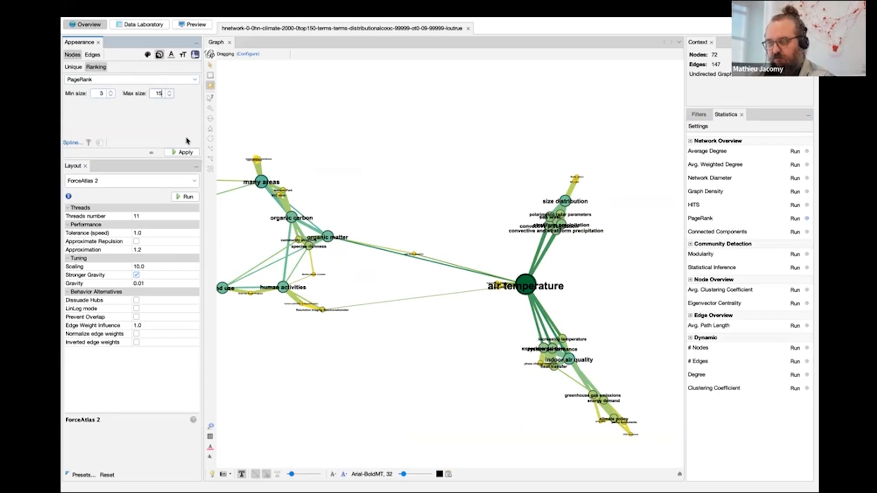
left_click(184, 152)
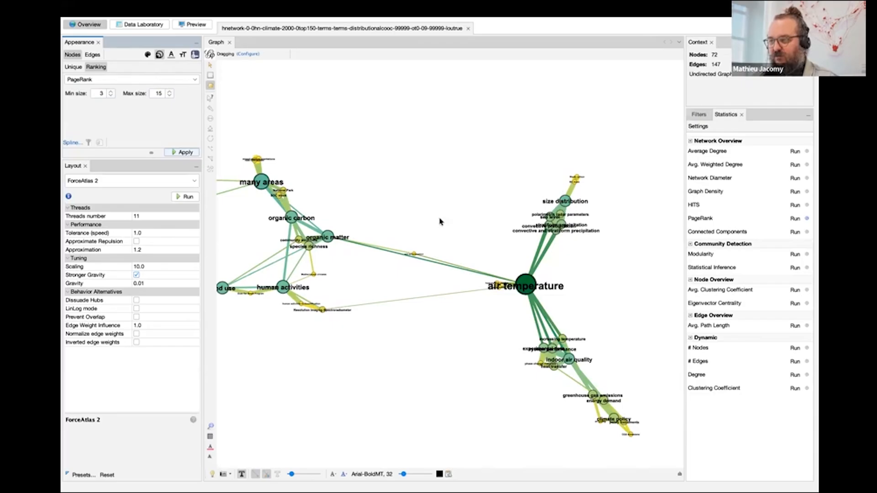
Compare the node sizes by applying the Degree ranking and switching back to the PageRank ranking.
left_click(126, 81)
left_click(127, 97)
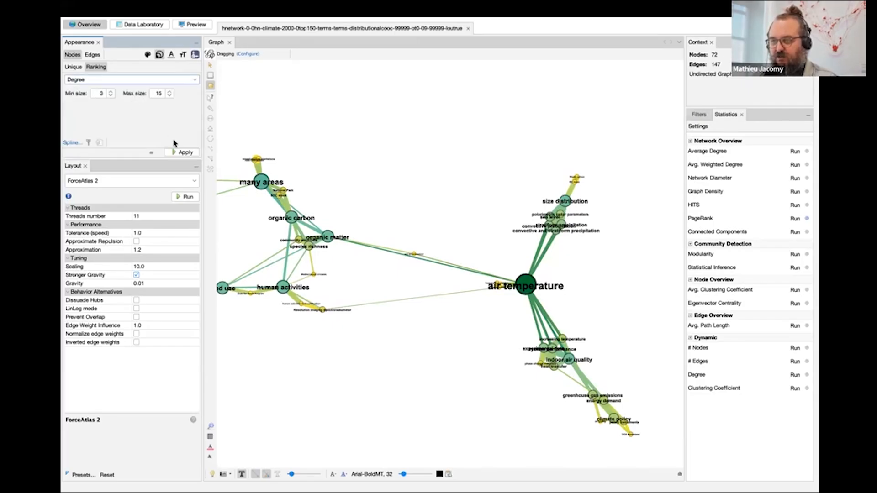
left_click(182, 153)
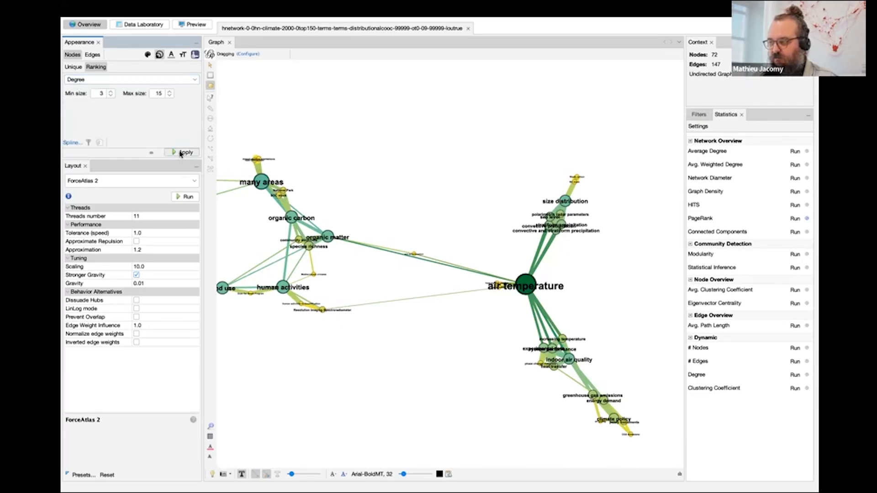
left_click(122, 81)
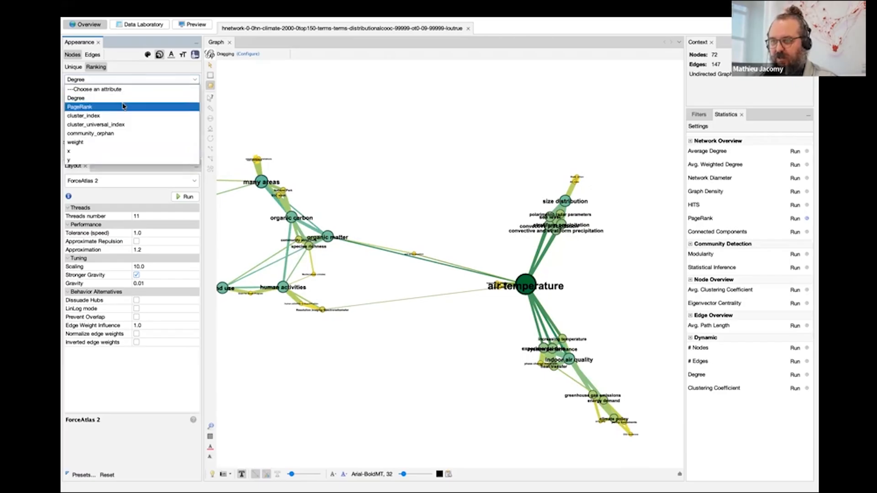
left_click(123, 107)
left_click(185, 153)
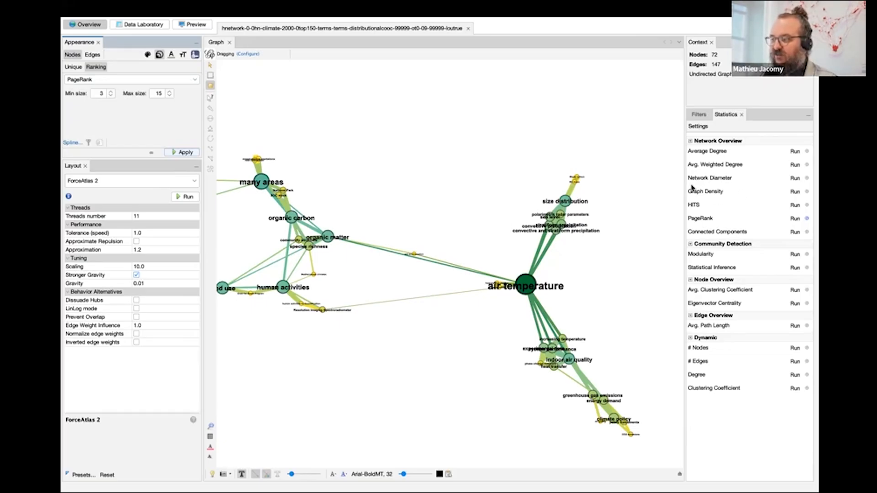
Run the undirected Network Diameter statistic and close its report.
left_click(794, 179)
left_click(537, 321)
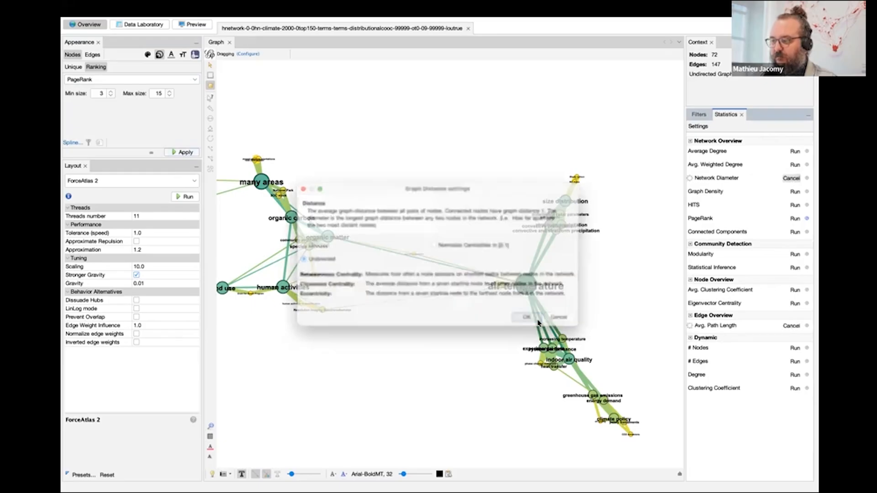
left_click(566, 371)
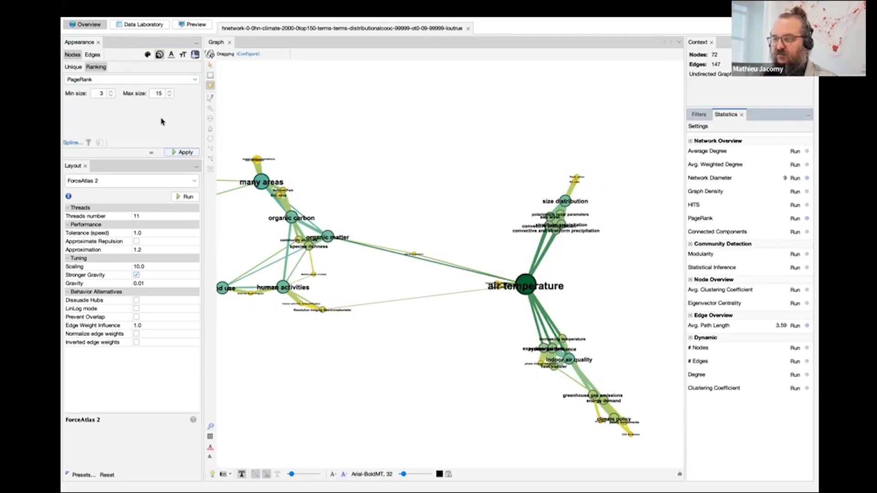
Rank the node sizes by Betweenness Centrality with a minimum of 3 and a maximum of 15, and apply it to the graph.
left_click(124, 80)
left_click(124, 106)
left_click(100, 93)
type("3")
key("Tab")
type("15")
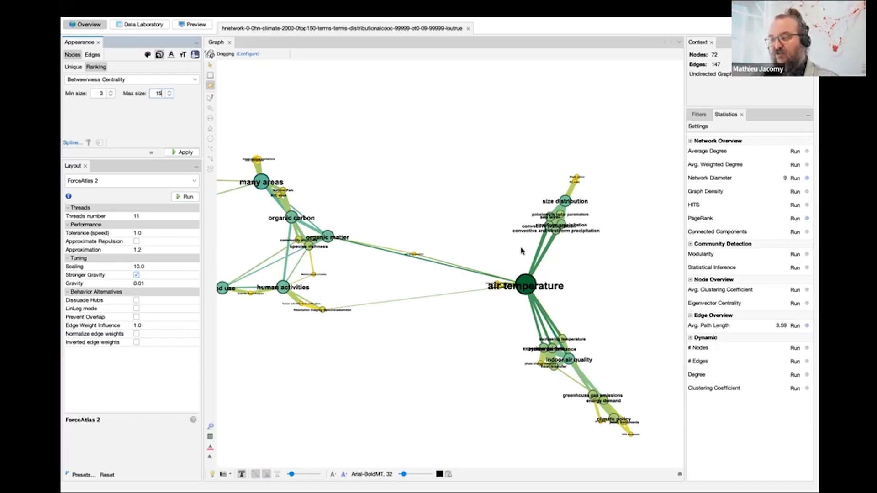
left_click(184, 152)
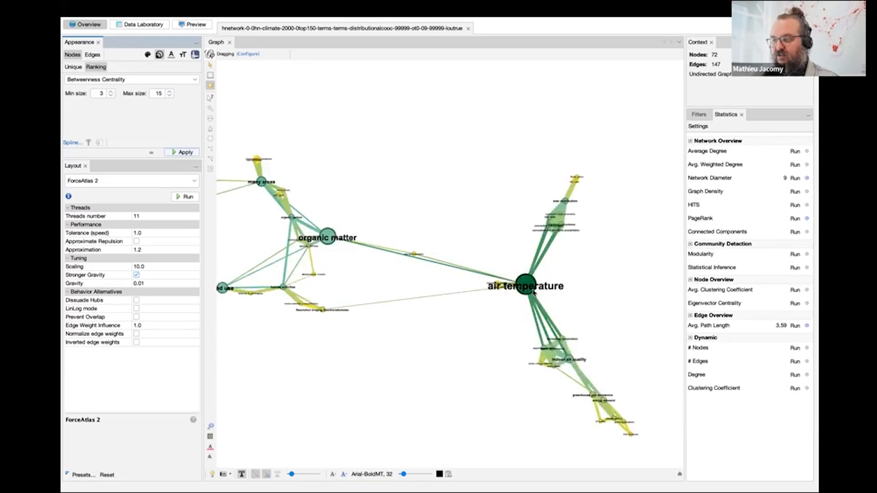
left_click_drag(251, 226, 287, 205)
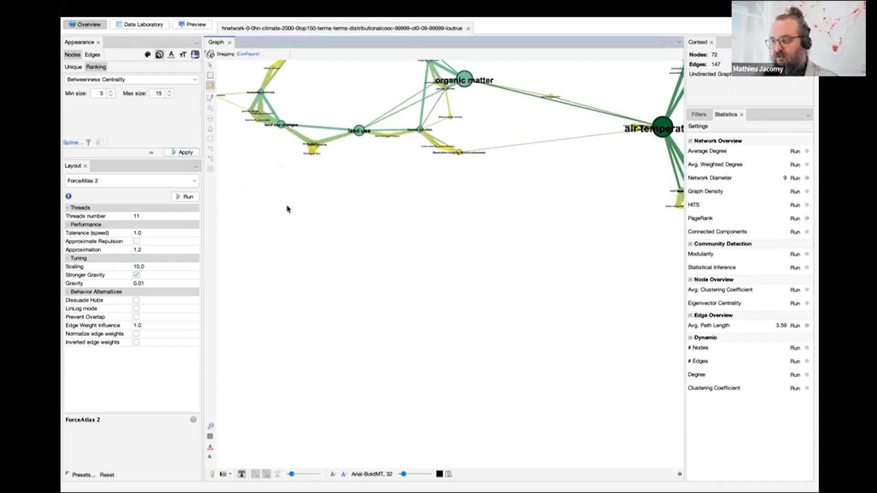
left_click_drag(381, 191, 399, 235)
Compare the node sizes by applying the Degree ranking and switching back to the Betweenness Centrality ranking.
left_click(191, 81)
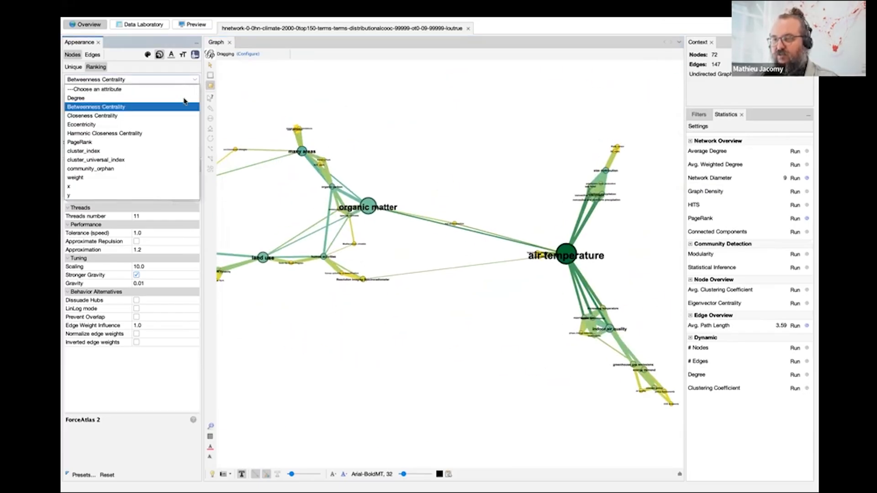
left_click(184, 98)
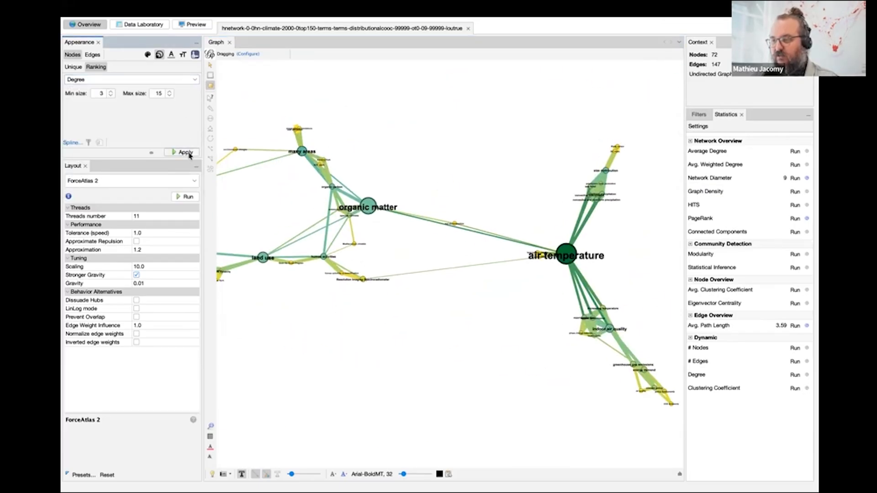
left_click(187, 153)
left_click(165, 80)
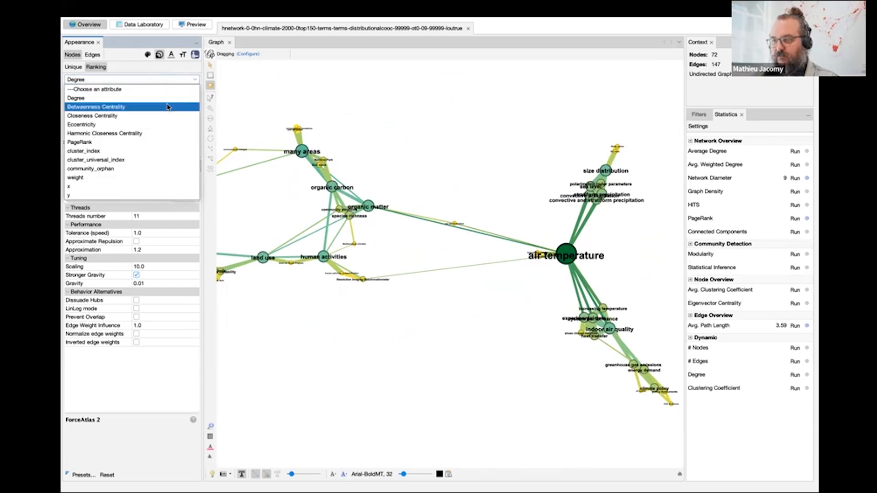
left_click(162, 110)
left_click(187, 152)
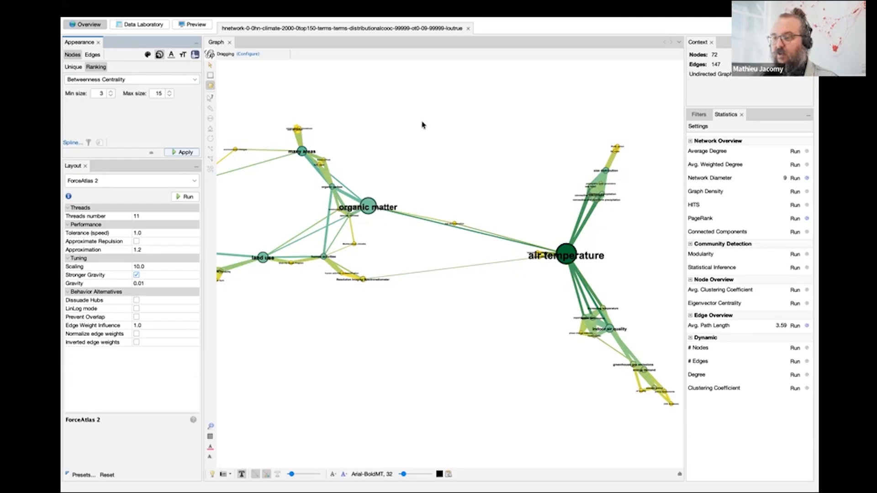
left_click(133, 80)
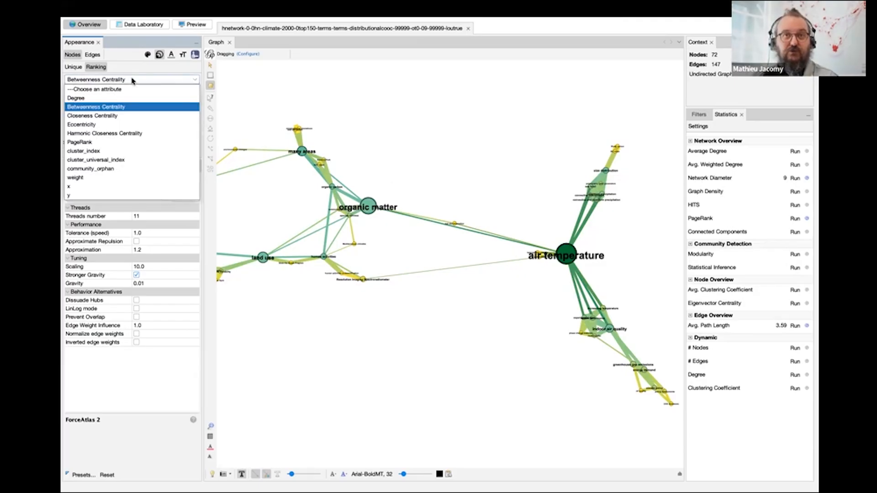
left_click(132, 80)
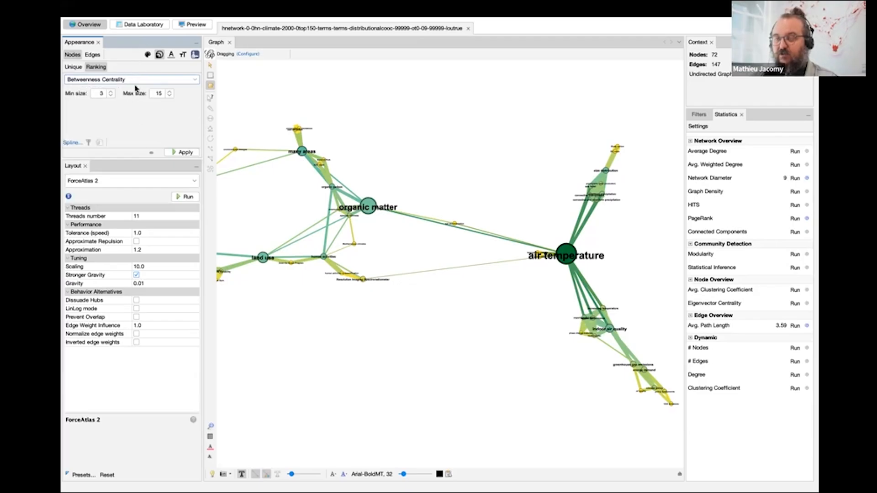
Sort the nodes table in the Data Laboratory by cluster_universal_index and by betweenness, each in descending order.
left_click(143, 25)
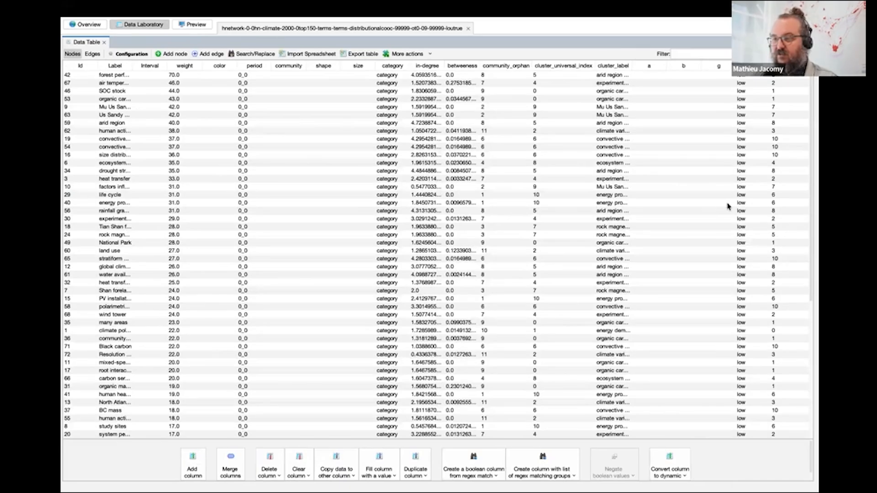
left_click(572, 68)
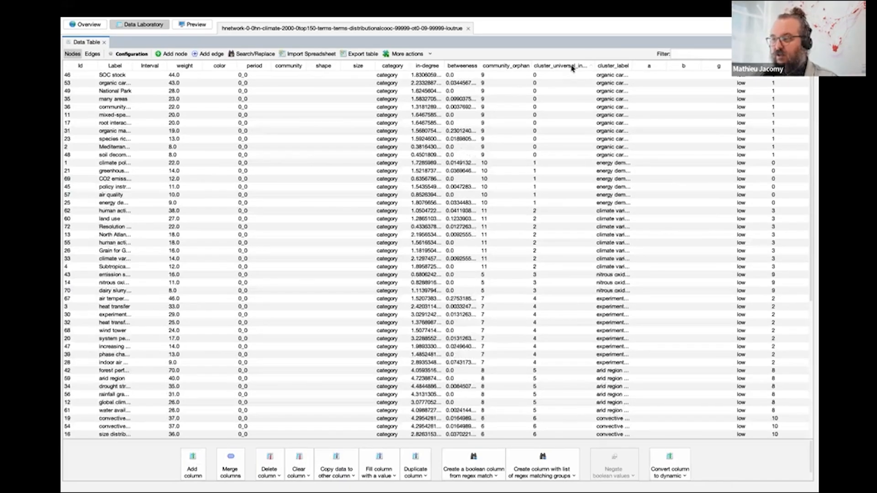
left_click(571, 66)
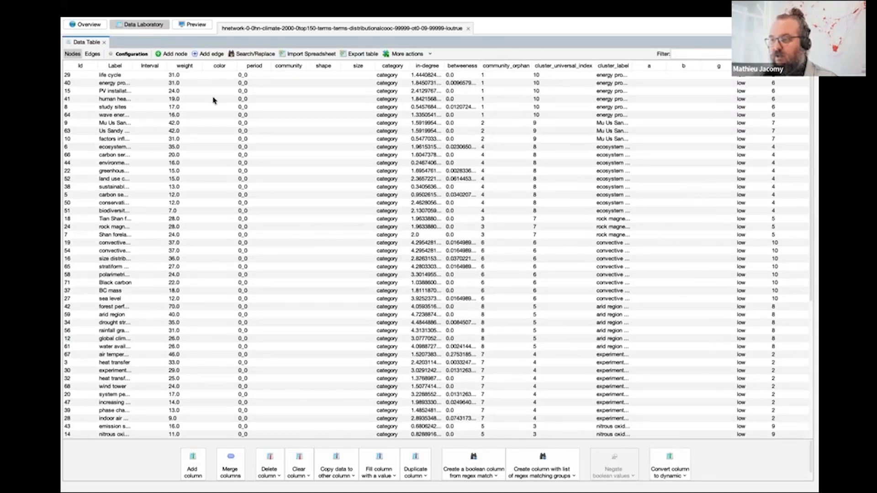
left_click(456, 67)
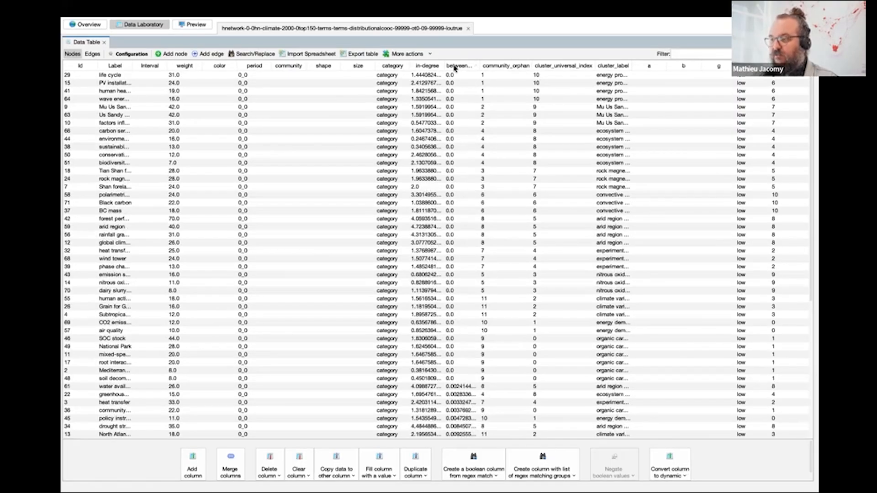
left_click(459, 67)
Review the available node columns in the table's display settings and close the dialog.
scroll(441, 270, "down", 3)
scroll(441, 269, "down", 10)
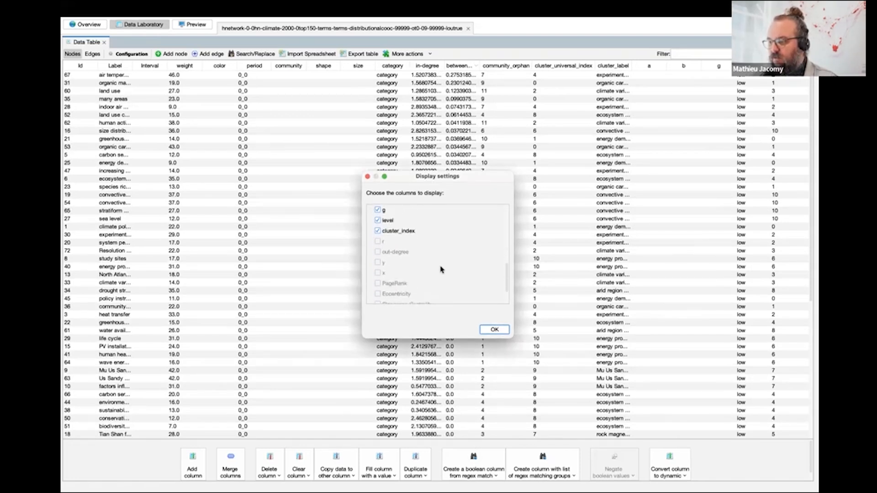
left_click(488, 330)
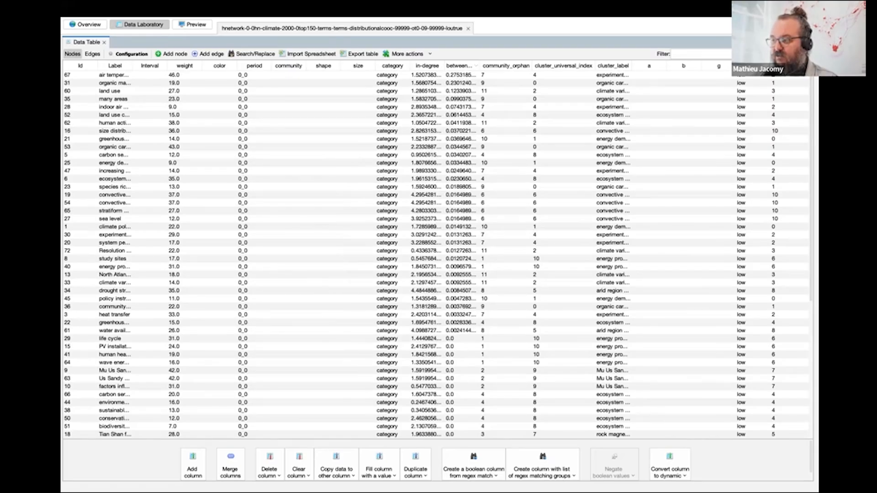
Display the PageRank and Betweenness Centrality columns in the nodes table, hiding Id, Interval, weight, color, period, community and shape.
left_click(807, 54)
left_click(377, 216)
left_click(377, 236)
left_click(377, 247)
left_click(377, 258)
left_click(378, 269)
left_click(377, 279)
scroll(378, 292, "down", 10)
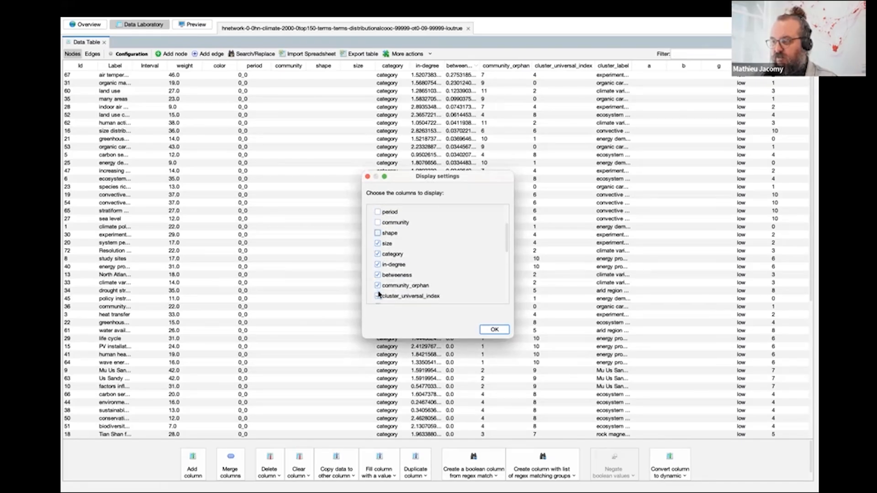
left_click(377, 292)
left_click(378, 249)
left_click(495, 329)
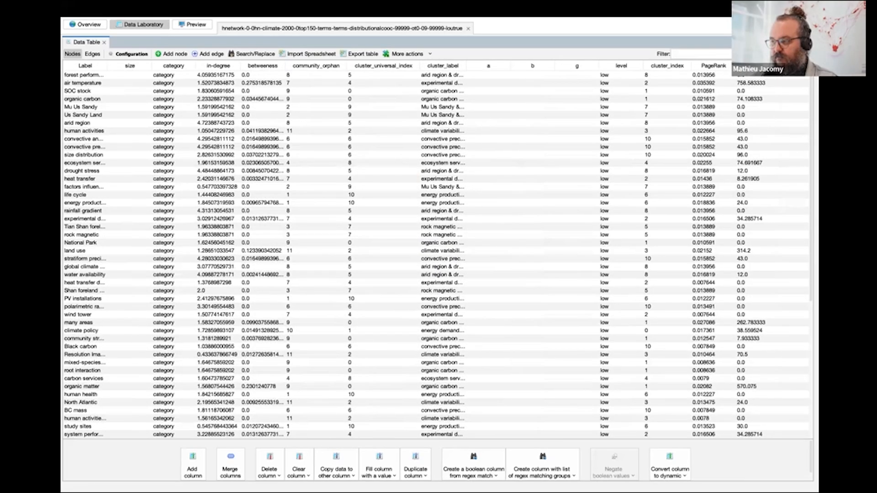
left_click(808, 54)
left_click(494, 330)
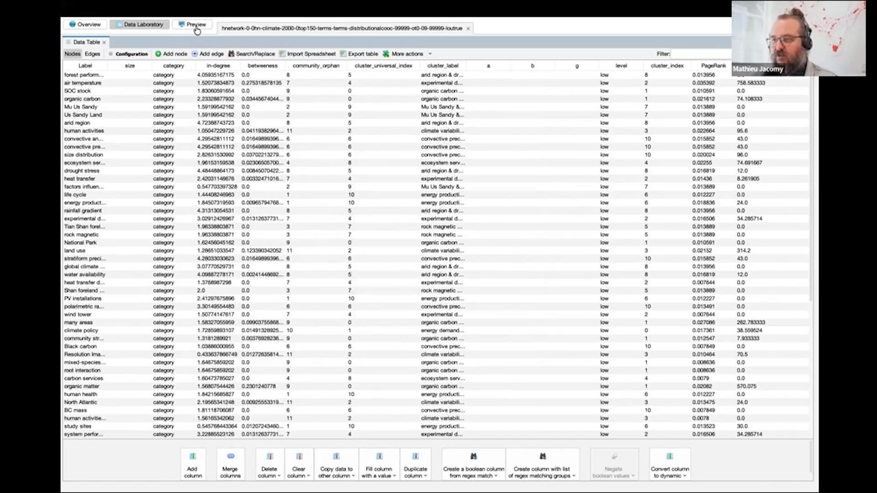
Review the network in the Overview and compare the edges and nodes tables in the Data Laboratory, ending on the nodes table.
left_click(95, 26)
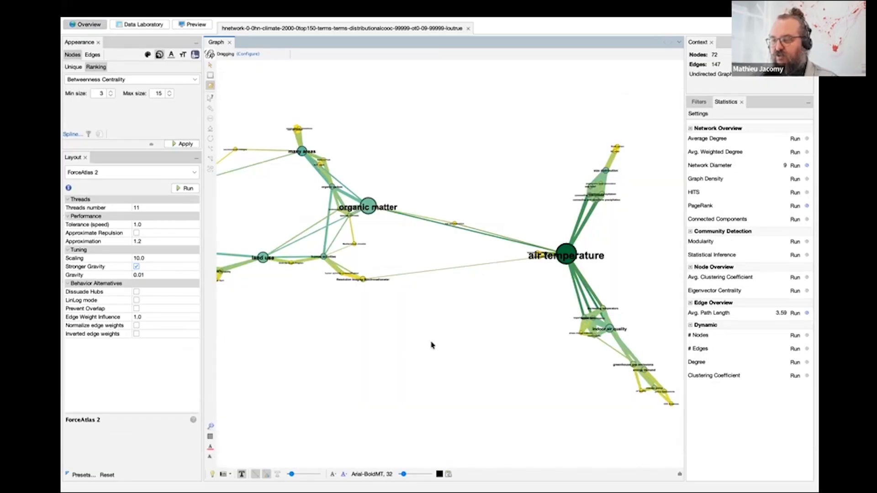
left_click(144, 25)
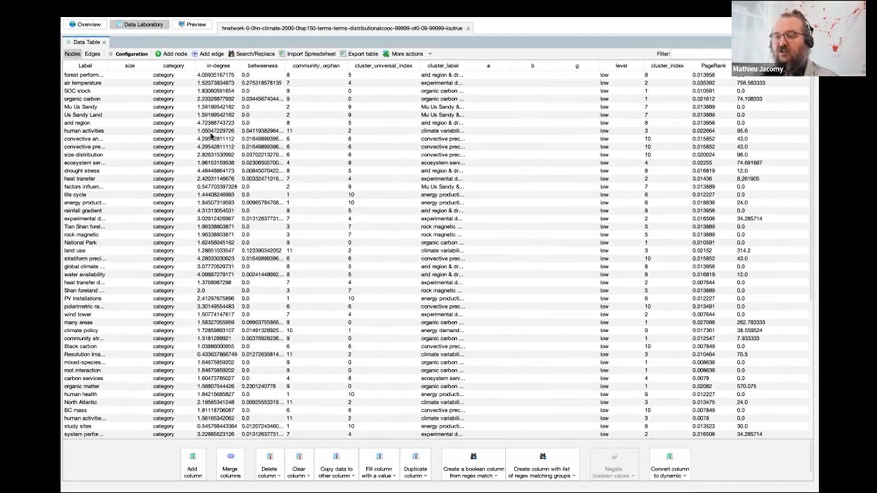
left_click(91, 55)
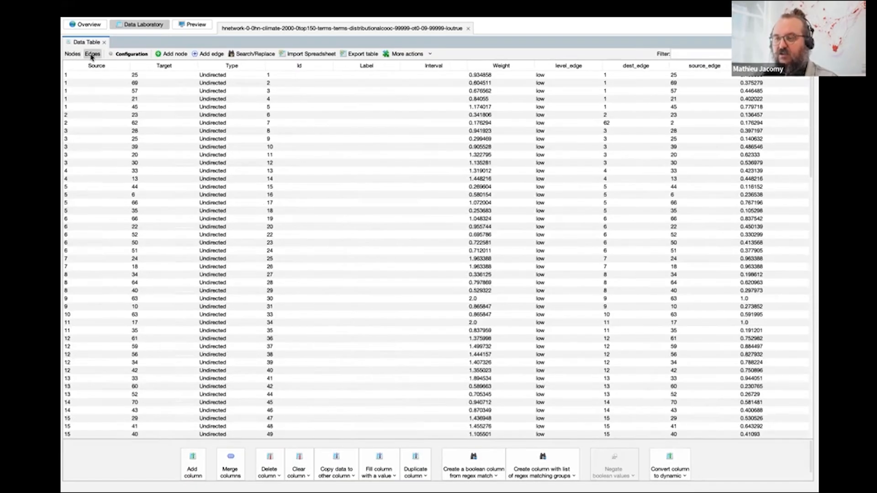
left_click(73, 55)
left_click(93, 54)
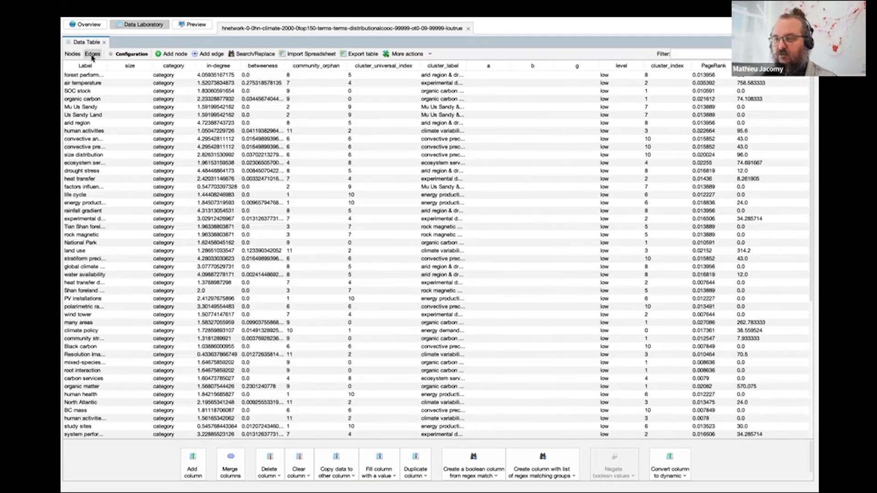
left_click(78, 55)
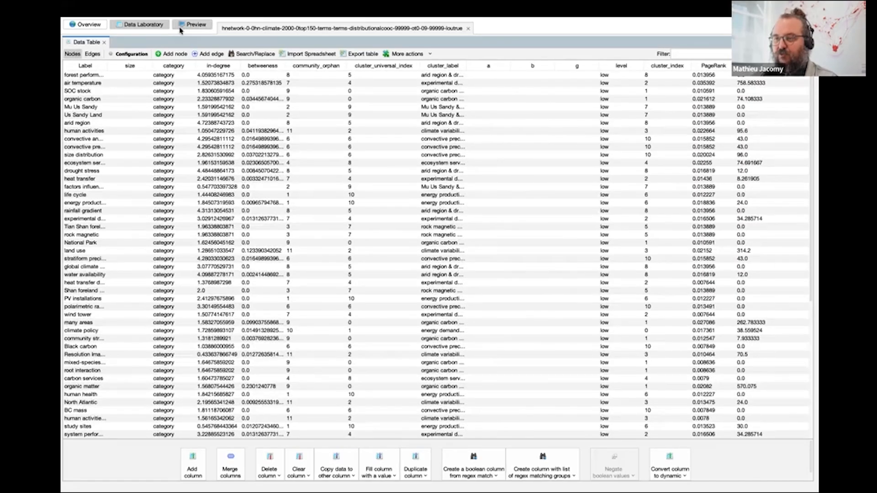
Render the network in the Preview workspace with the Default preset.
left_click(192, 24)
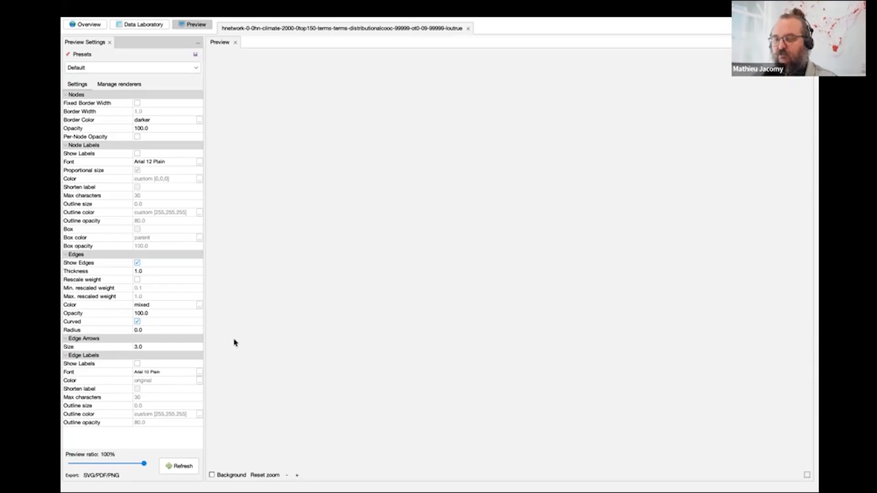
left_click(182, 469)
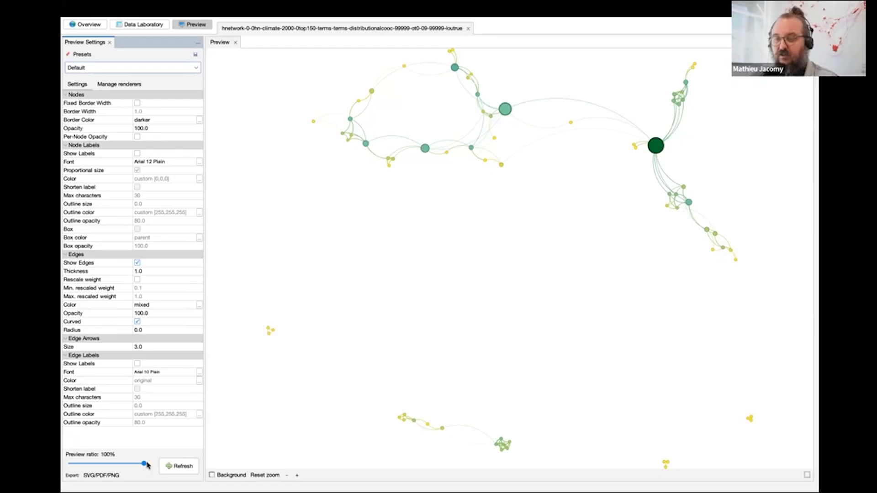
Try a preview ratio of 17% and restore it to 100%, refreshing the rendering each time.
left_click_drag(145, 465, 81, 464)
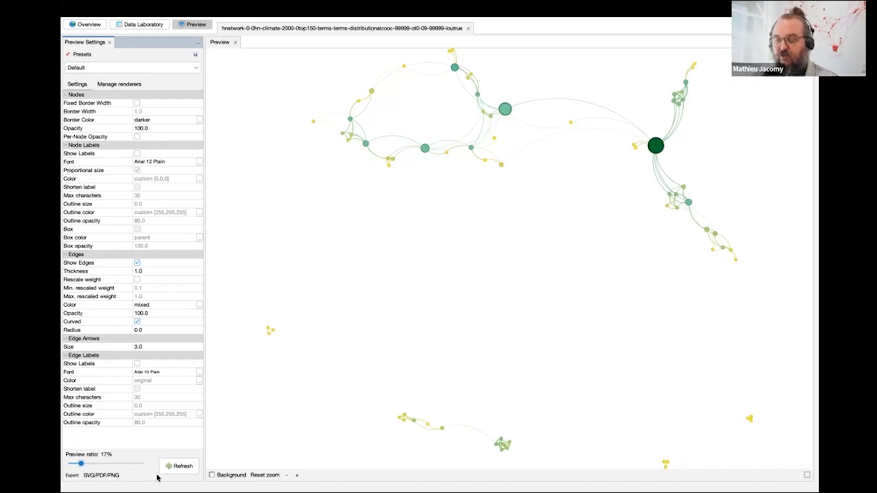
left_click(178, 465)
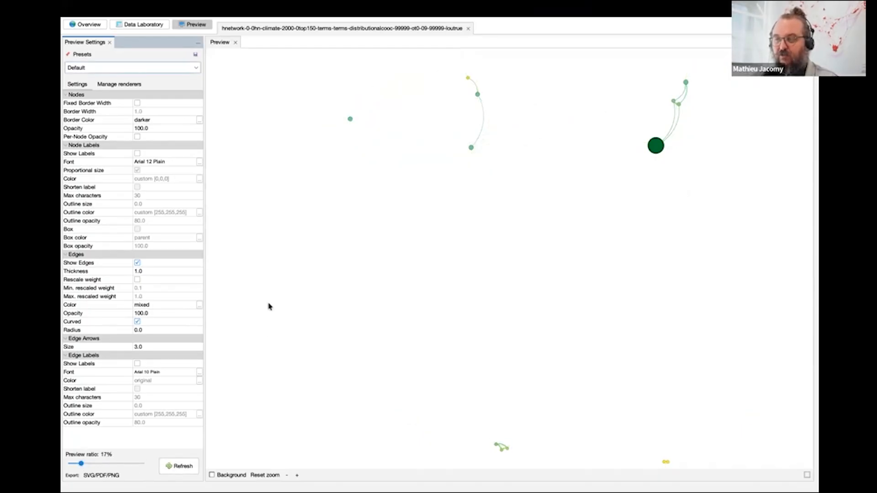
left_click_drag(81, 465, 144, 464)
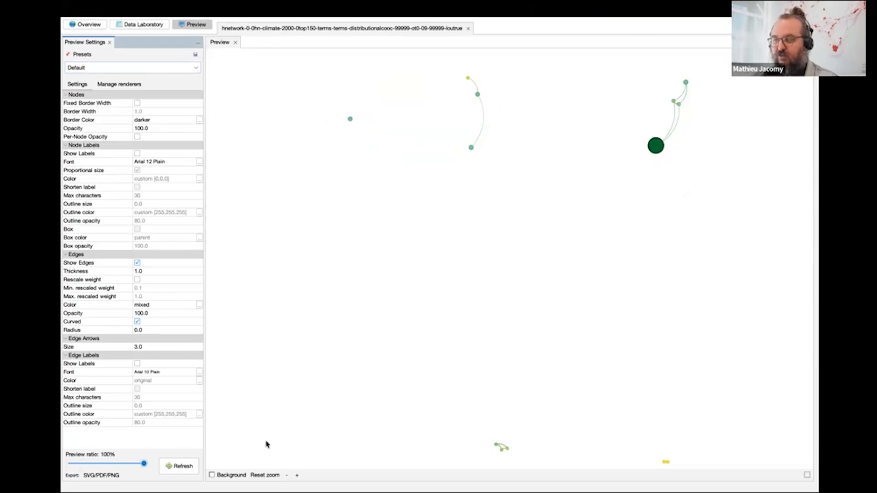
left_click(176, 465)
Try the Default Curved preset on the preview and refresh the rendering.
left_click(156, 67)
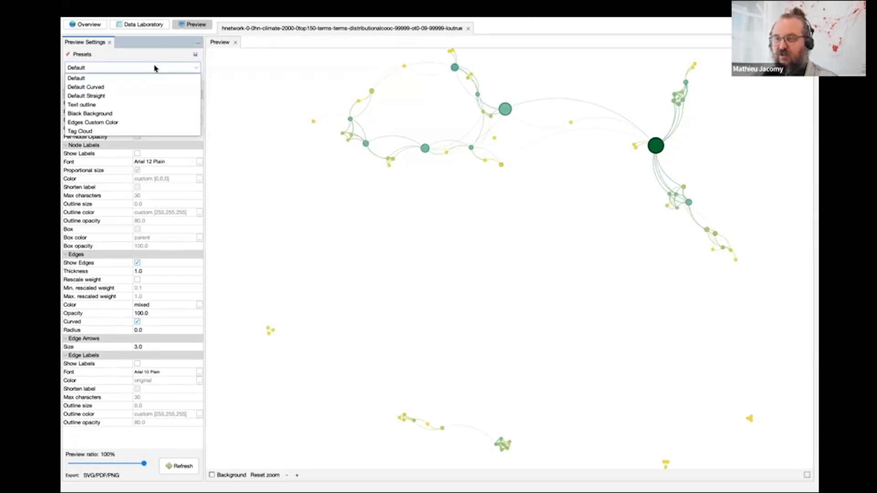
left_click(155, 87)
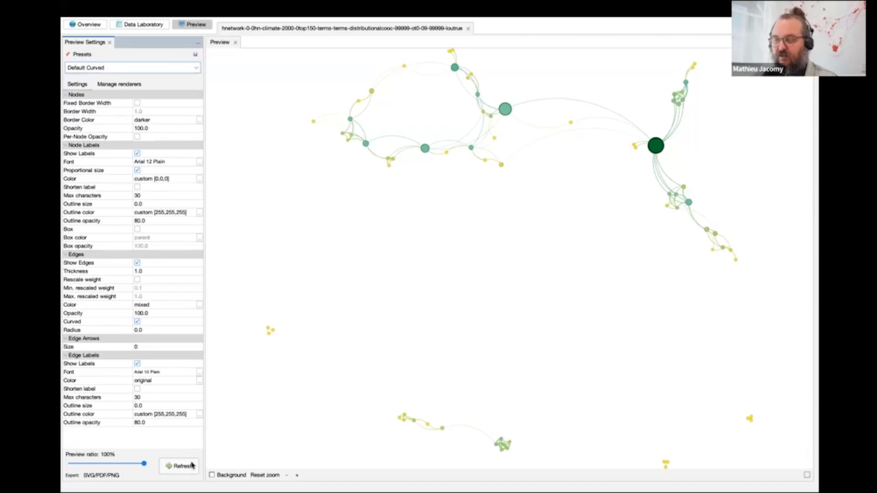
left_click(192, 465)
Apply the Default Straight preset to the preview and refresh the rendering.
left_click(141, 69)
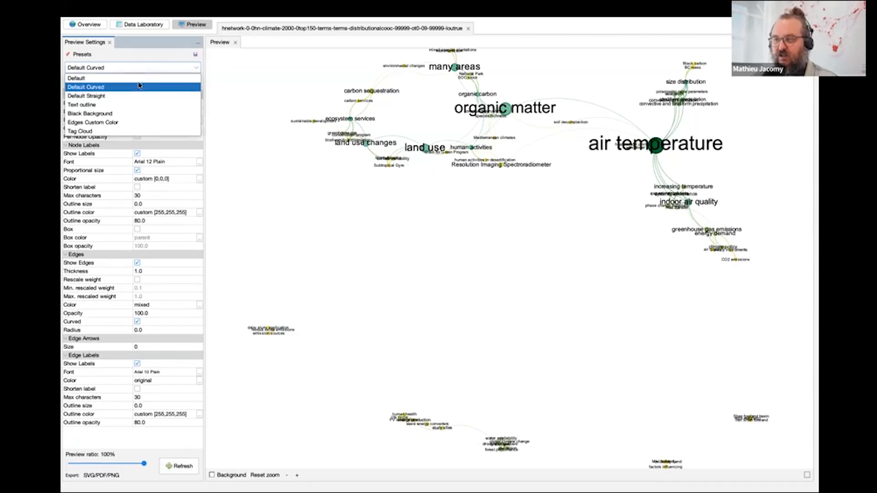
left_click(140, 95)
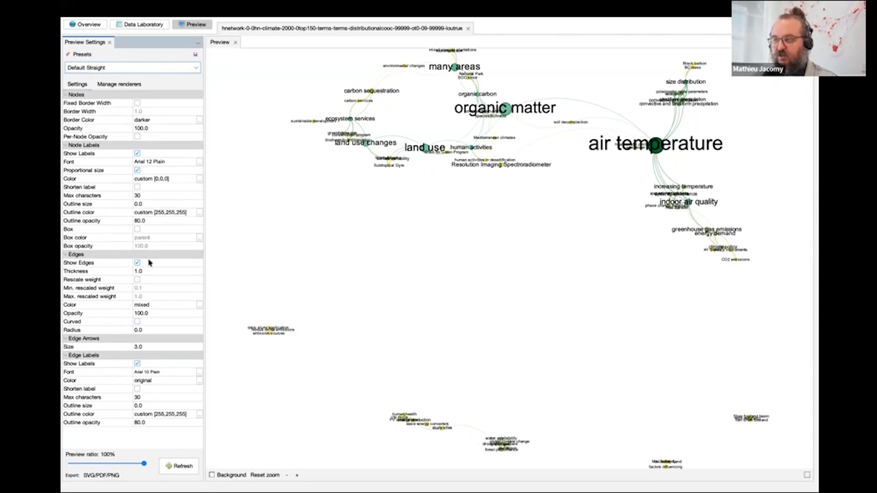
left_click(185, 464)
Apply the Text outline preset to the preview and refresh the rendering.
left_click(148, 69)
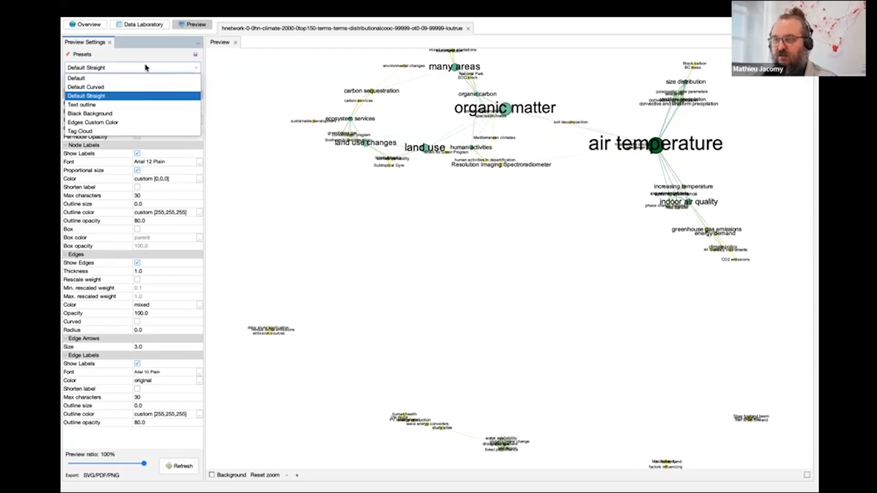
left_click(148, 107)
left_click(183, 466)
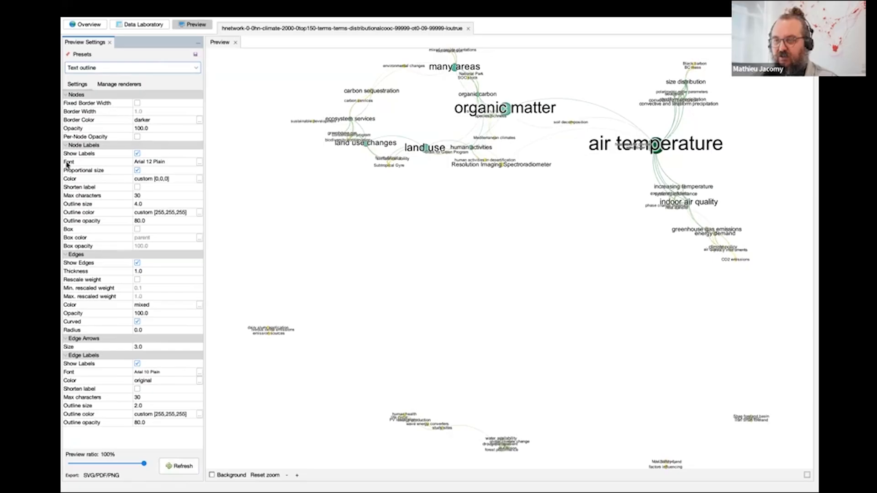
Try rendering the preview with node labels hidden, and turn the node labels back on.
left_click(137, 154)
left_click(183, 465)
left_click(137, 154)
Change the node label font to Open Sans 12 Plain and refresh the preview rendering.
left_click(199, 162)
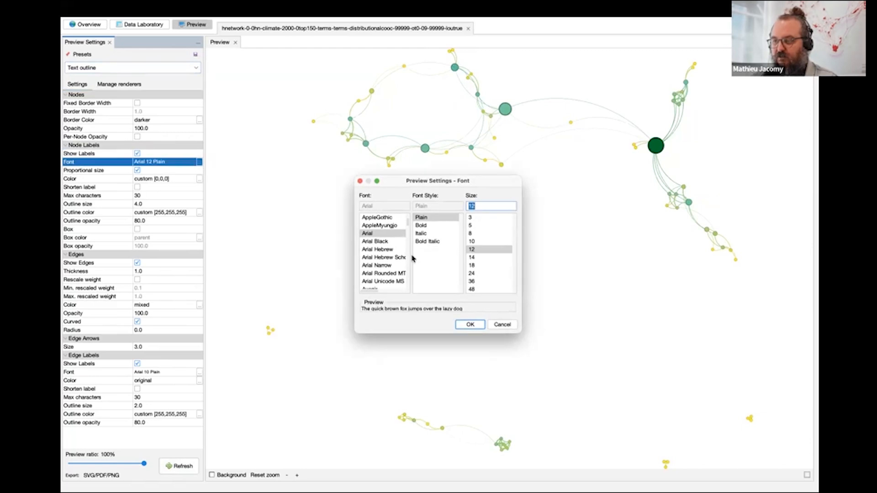
scroll(392, 283, "down", 15)
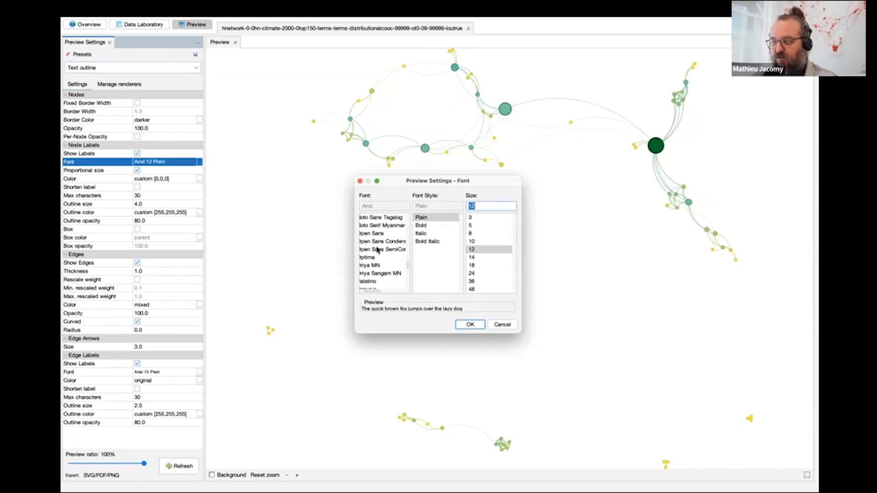
left_click(377, 235)
left_click(470, 325)
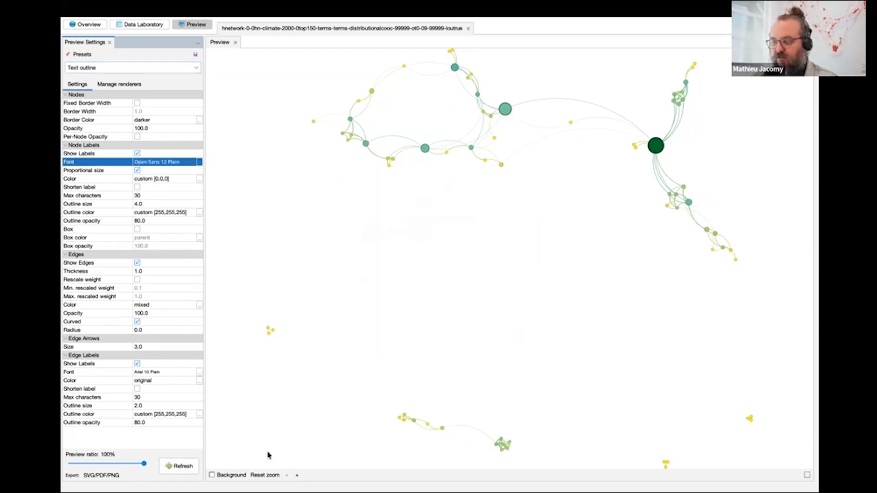
left_click(190, 467)
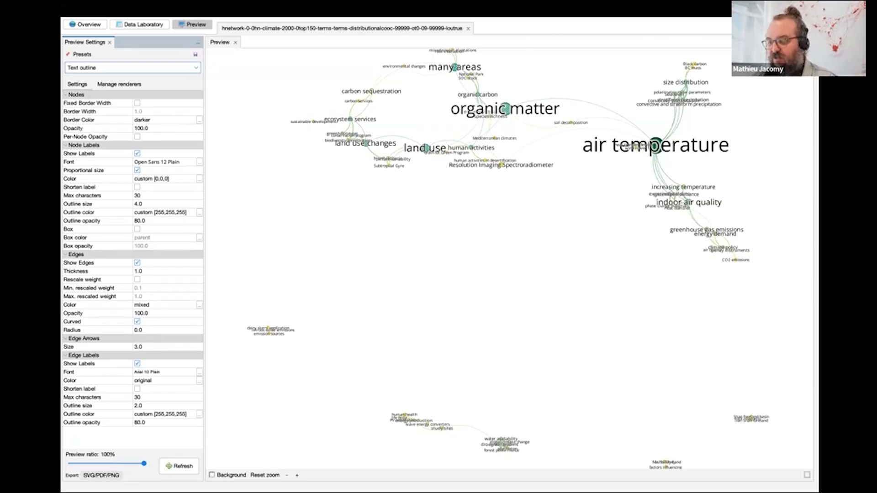
Export the rendered network as the PDF file Elef3.pdf in the Downloads folder.
left_click(101, 476)
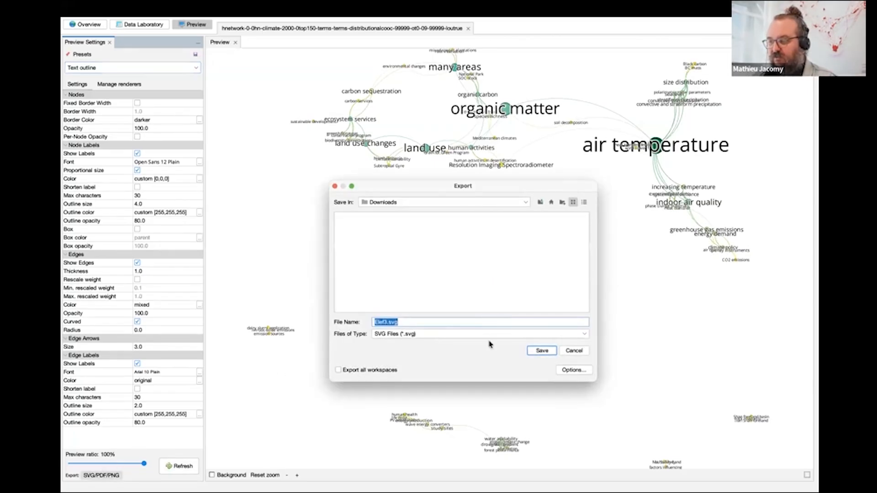
left_click(489, 334)
left_click(487, 346)
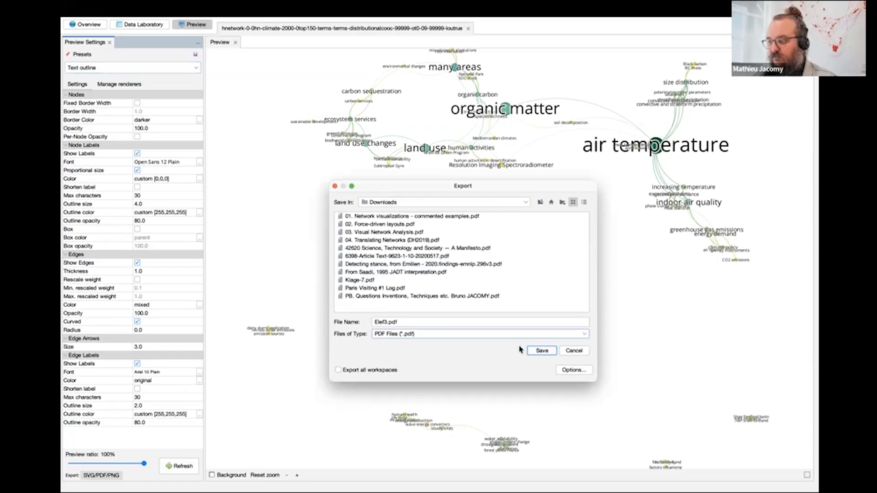
left_click(548, 352)
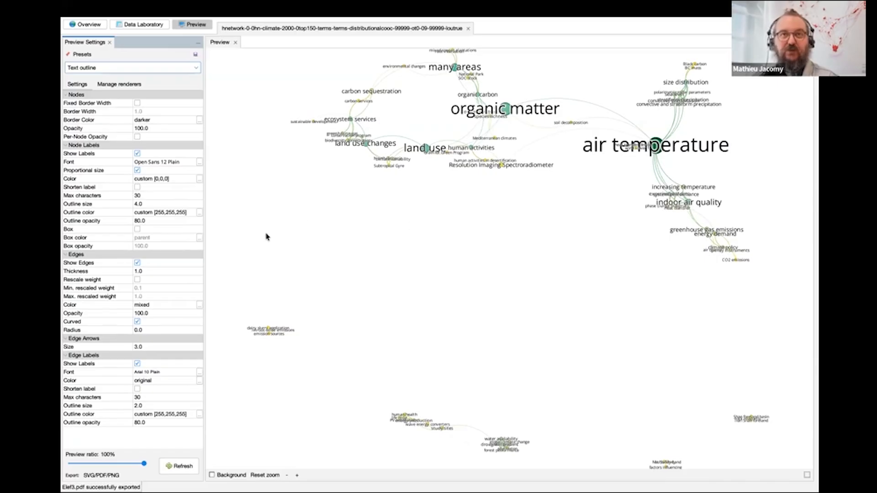
Return to the Overview workspace and select the nodes around many areas and organic matter with a rectangle selection.
left_click(96, 25)
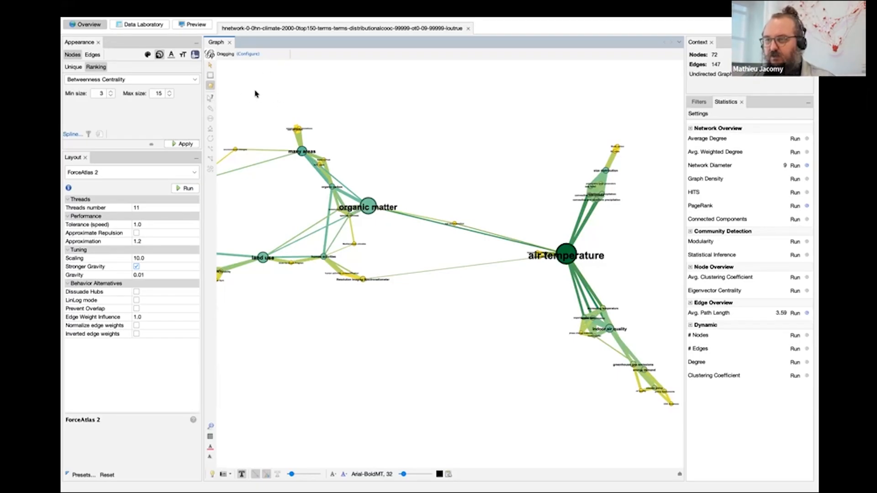
left_click(210, 75)
left_click_drag(259, 97, 395, 225)
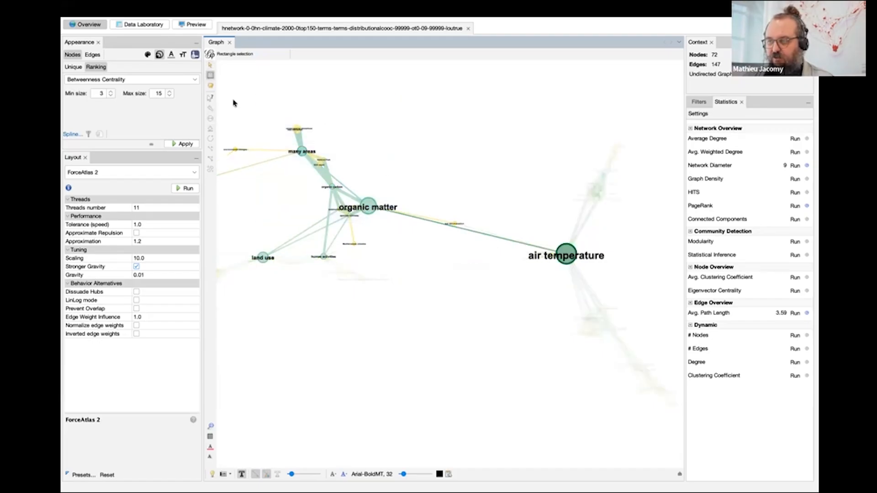
Switch to mouse selection, open the organic matter node for editing and examine its properties and attributes.
left_click(210, 65)
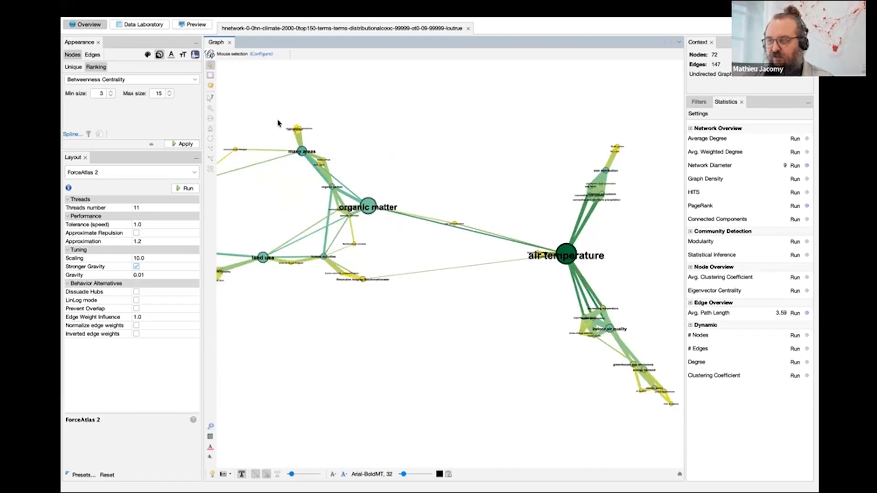
left_click(211, 103)
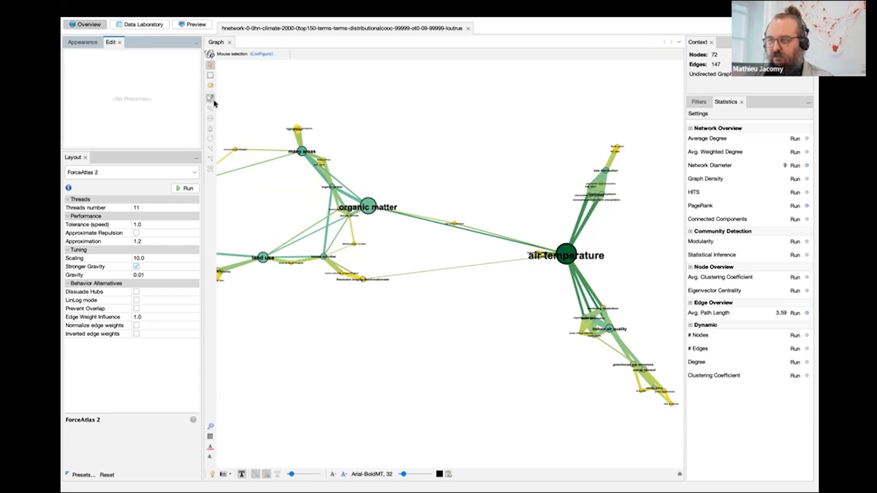
left_click(370, 202)
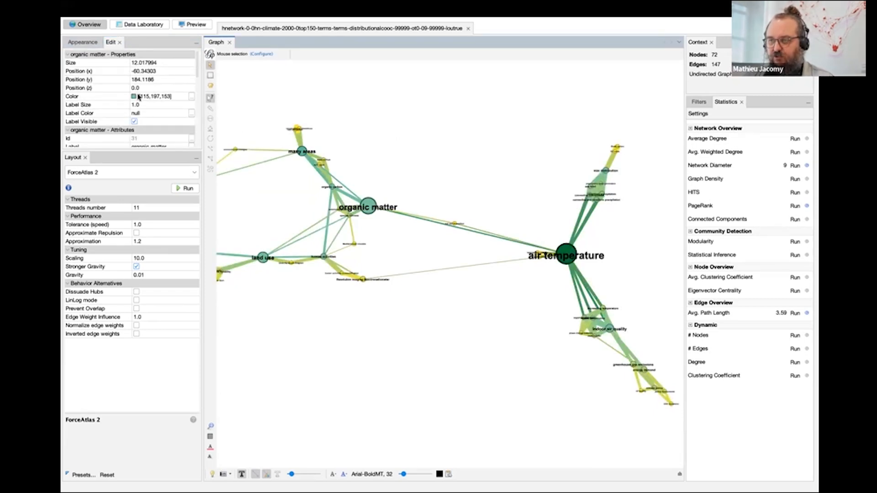
scroll(138, 97, "down", 5)
scroll(138, 97, "up", 5)
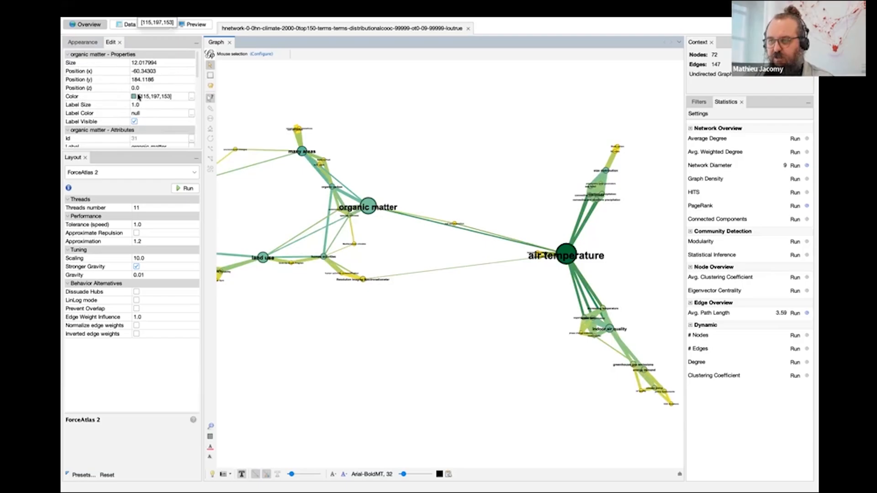
scroll(138, 97, "down", 1)
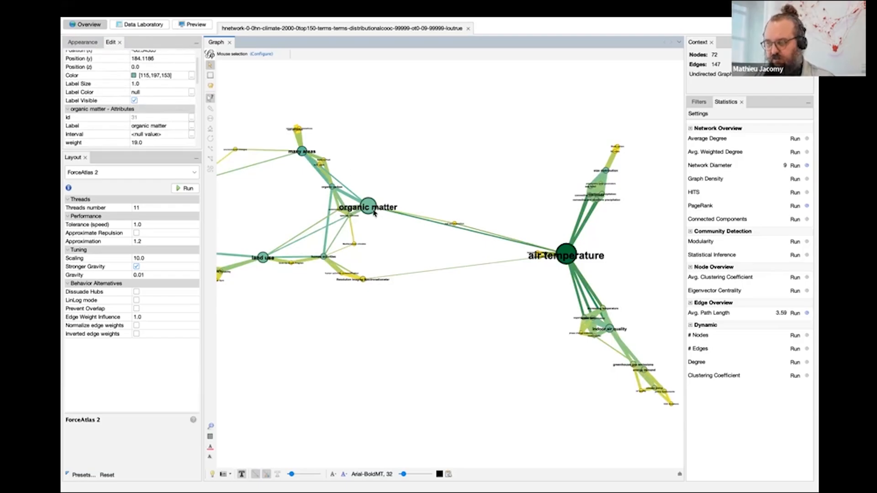
scroll(69, 101, "down", 2)
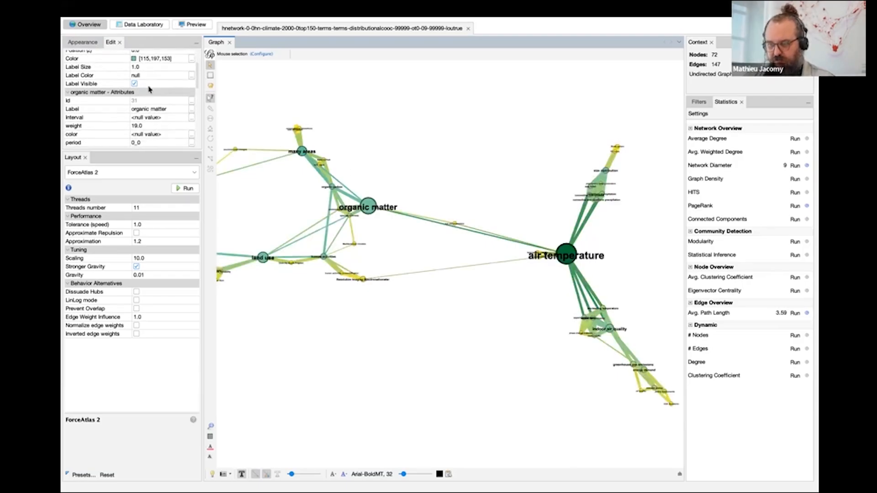
scroll(163, 126, "down", 4)
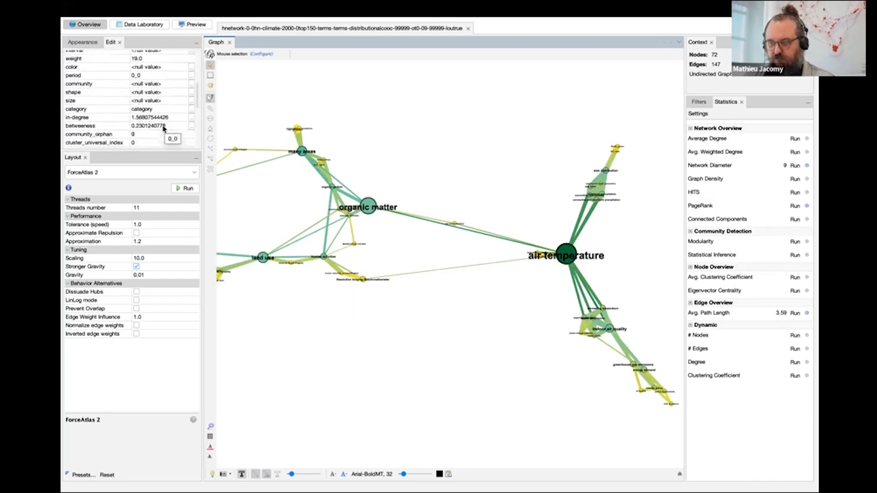
scroll(163, 128, "up", 2)
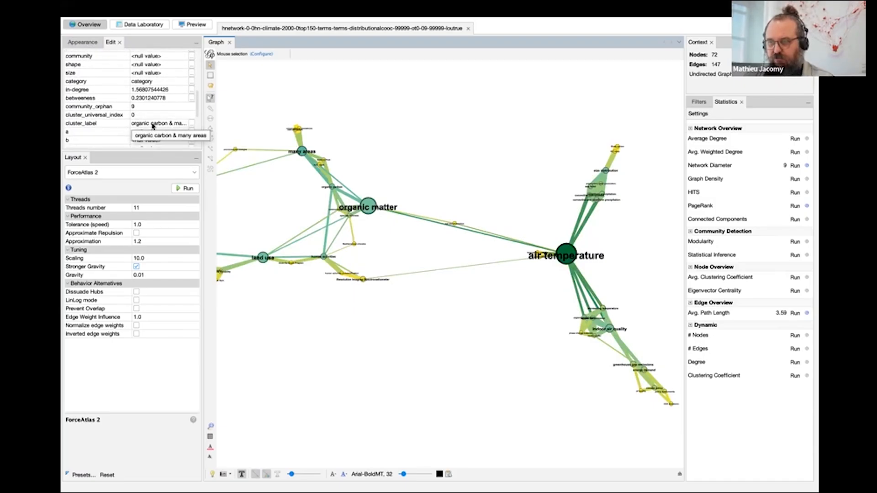
scroll(164, 118, "up", 8)
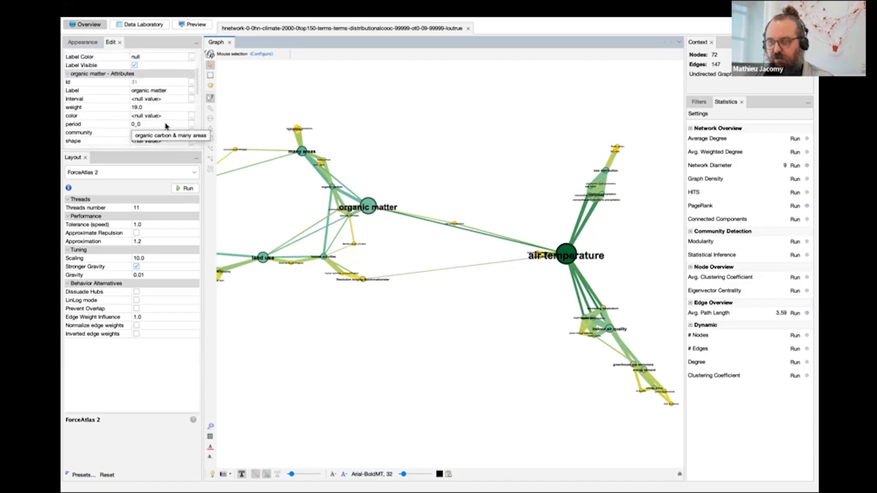
scroll(163, 96, "down", 3)
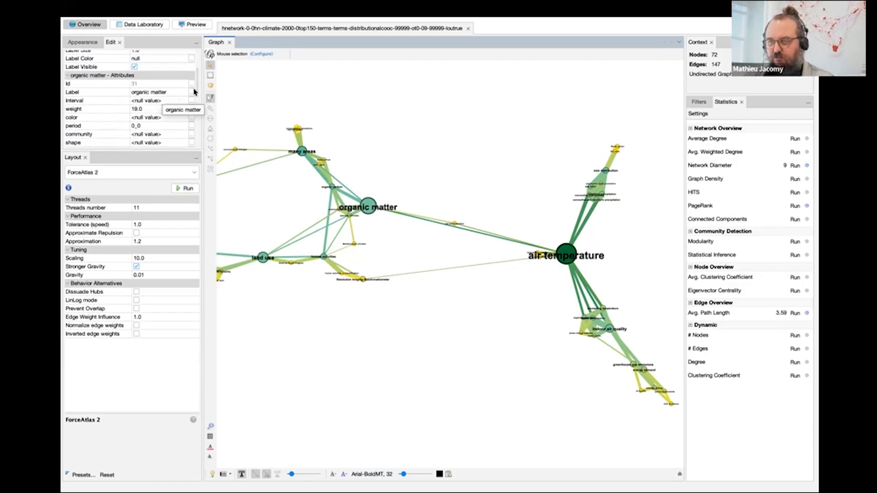
Change the label of the organic matter node to KLSDFJBLDFKJBDFLJBDF.
left_click(163, 95)
left_click_drag(169, 93, 107, 95)
type("KLSDFJBLDFKJBDFLJBDF")
key("Return")
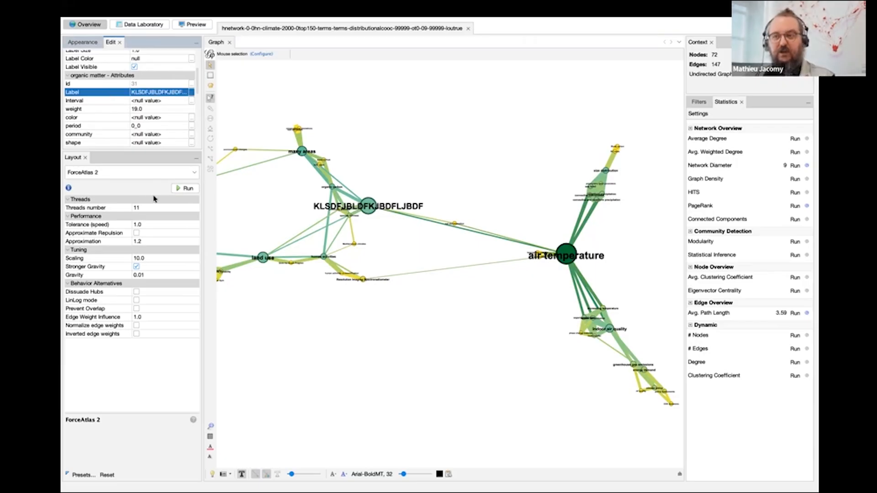
Review the relabelled node's remaining attributes and open the properties of the mixed-species plantations node.
scroll(143, 132, "down", 3)
scroll(143, 132, "down", 1)
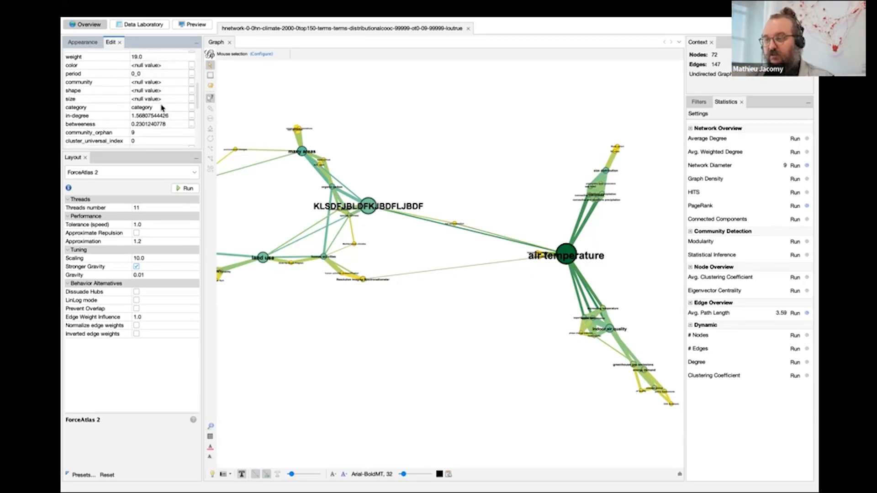
scroll(161, 108, "up", 5)
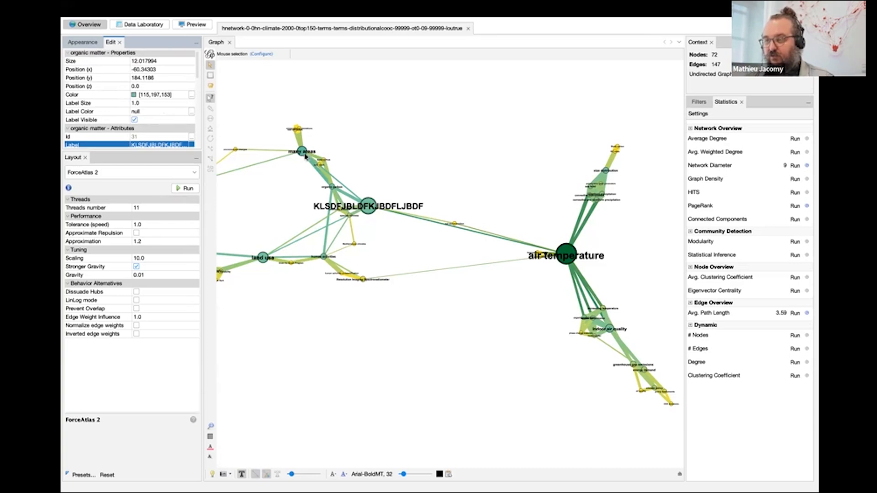
left_click(297, 128)
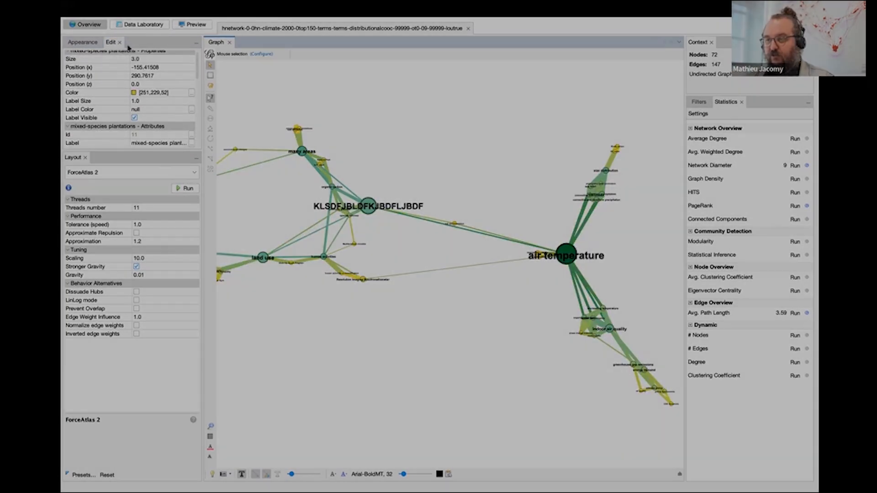